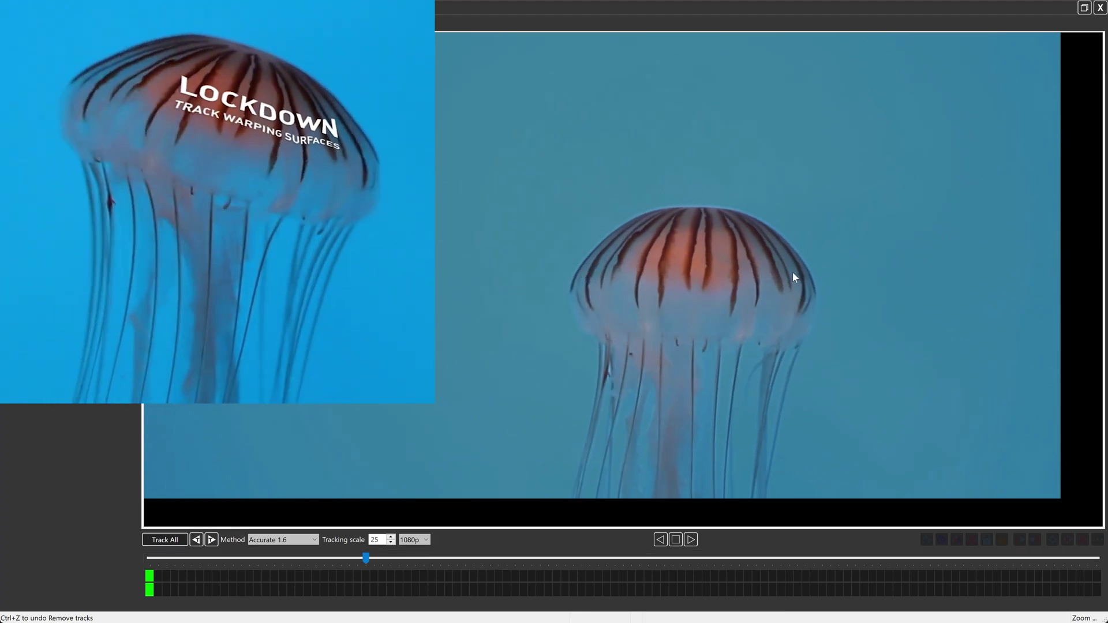
Step: Place a tracking point on the lower tip of the jellyfish's central dark stripe and track it forward through the clip
{"action": "left_click_drag", "start_coordinate": [364, 557], "coordinate": [515, 557]}
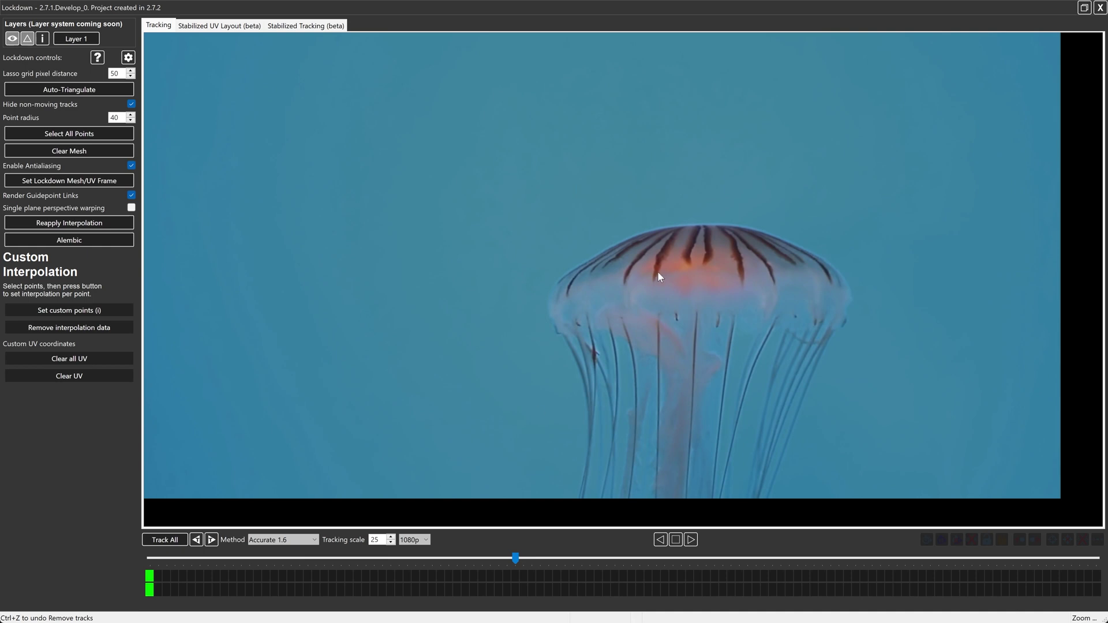
{"action": "left_click_drag", "start_coordinate": [515, 558], "coordinate": [377, 553]}
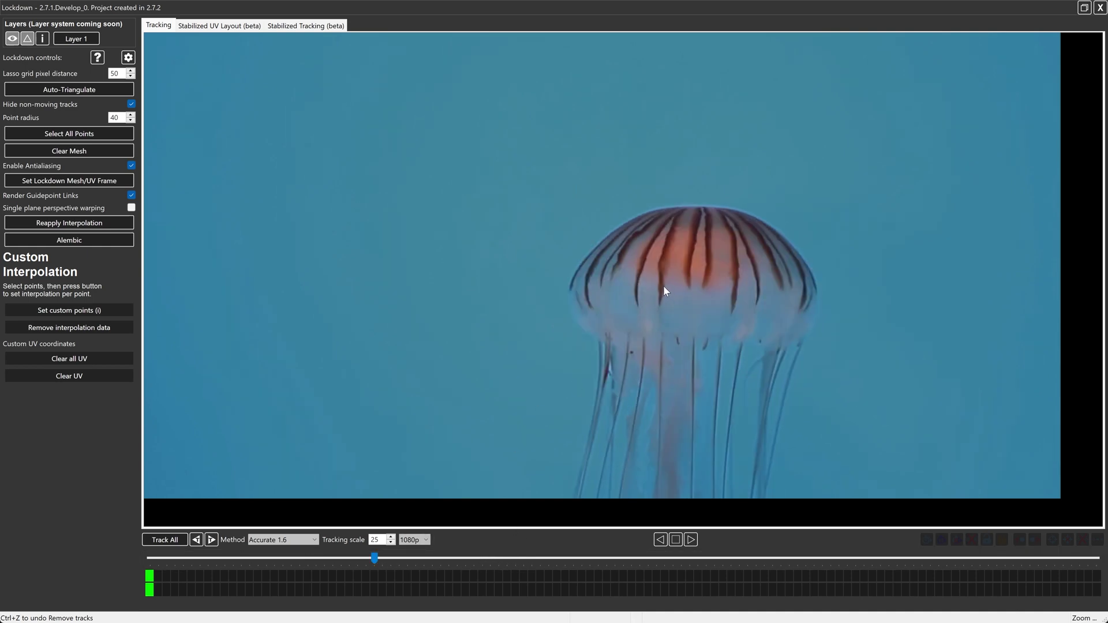
{"action": "left_click", "coordinate": [689, 274]}
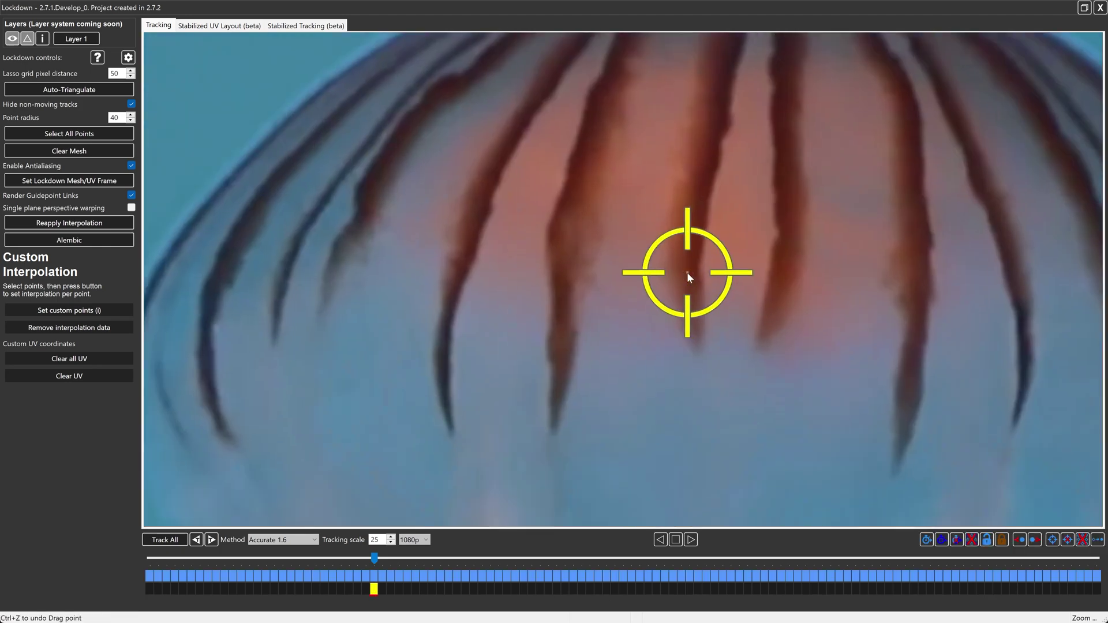
{"action": "mouse_move", "coordinate": [686, 272]}
{"action": "left_mouse_down"}
{"action": "mouse_move", "coordinate": [705, 271]}
{"action": "mouse_move", "coordinate": [689, 275]}
{"action": "left_mouse_up"}
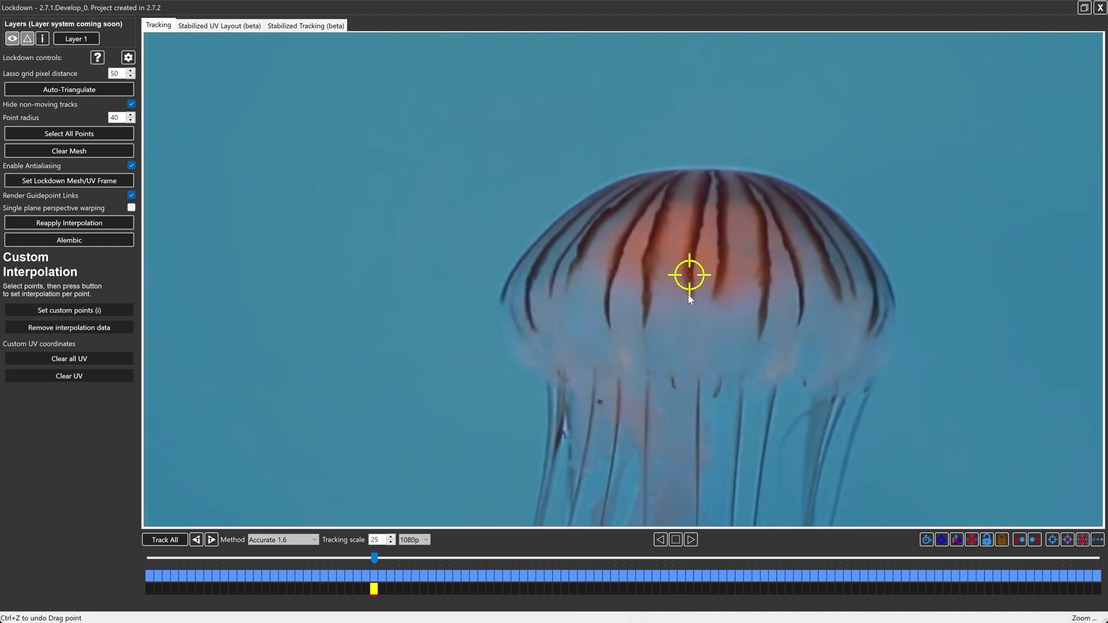
{"action": "left_click", "coordinate": [686, 301]}
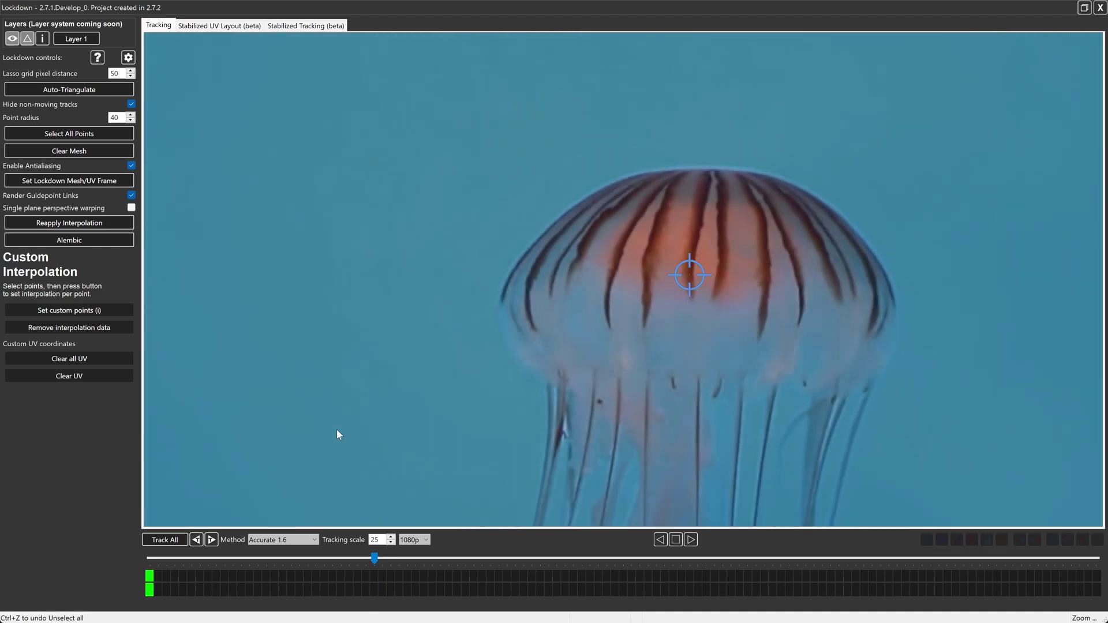
{"action": "left_click", "coordinate": [208, 538]}
{"action": "left_click_drag", "start_coordinate": [383, 562], "coordinate": [879, 563]}
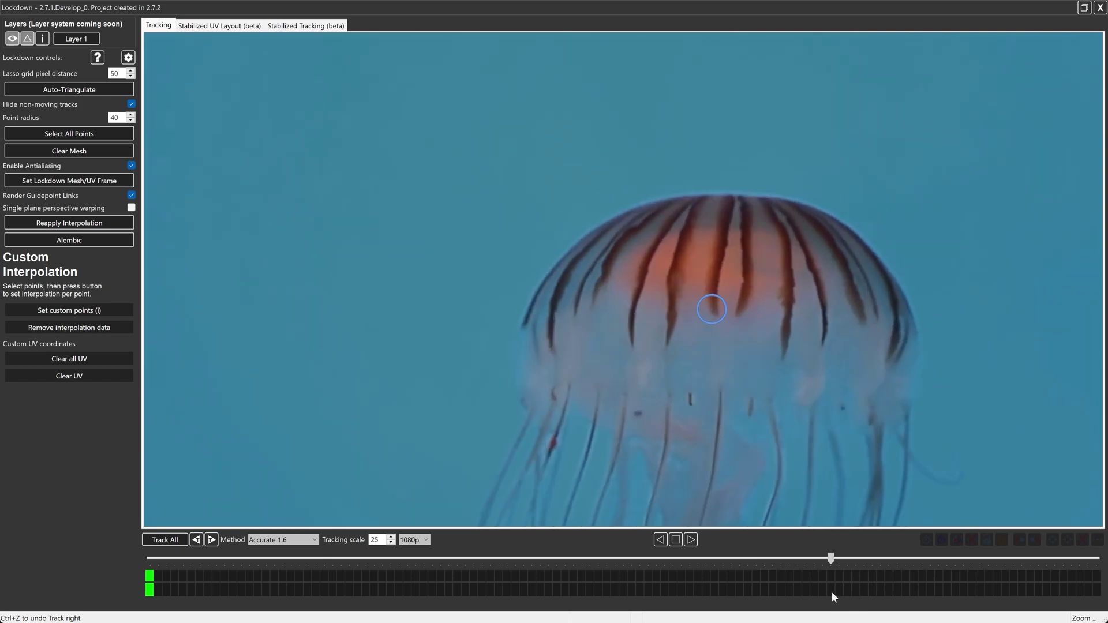
Step: Correct the point's position at a frame near the clip's end and delete that adjusted keyframe
{"action": "scroll", "coordinate": [746, 335], "scroll_direction": "up", "scroll_amount": 3}
{"action": "left_click_drag", "start_coordinate": [767, 329], "coordinate": [776, 310]}
{"action": "scroll", "coordinate": [776, 310], "scroll_direction": "down", "scroll_amount": 3}
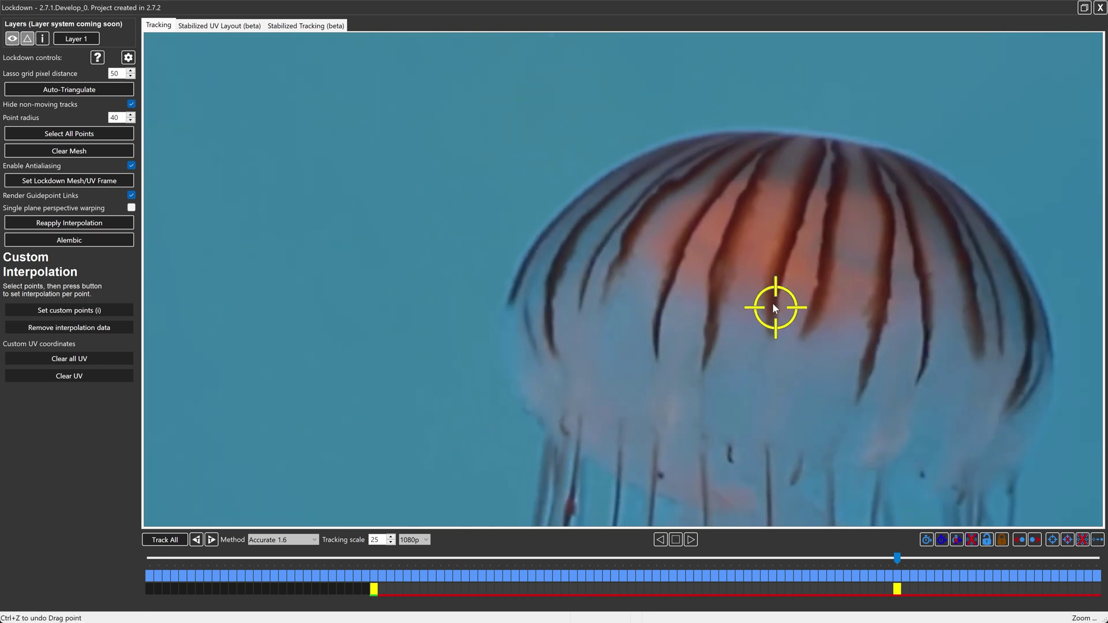
{"action": "mouse_move", "coordinate": [909, 561]}
{"action": "left_mouse_down"}
{"action": "mouse_move", "coordinate": [1060, 563]}
{"action": "mouse_move", "coordinate": [173, 557]}
{"action": "mouse_move", "coordinate": [1075, 566]}
{"action": "mouse_move", "coordinate": [899, 585]}
{"action": "mouse_move", "coordinate": [1002, 580]}
{"action": "mouse_move", "coordinate": [969, 589]}
{"action": "mouse_move", "coordinate": [902, 586]}
{"action": "left_mouse_up"}
{"action": "left_click", "coordinate": [1066, 539]}
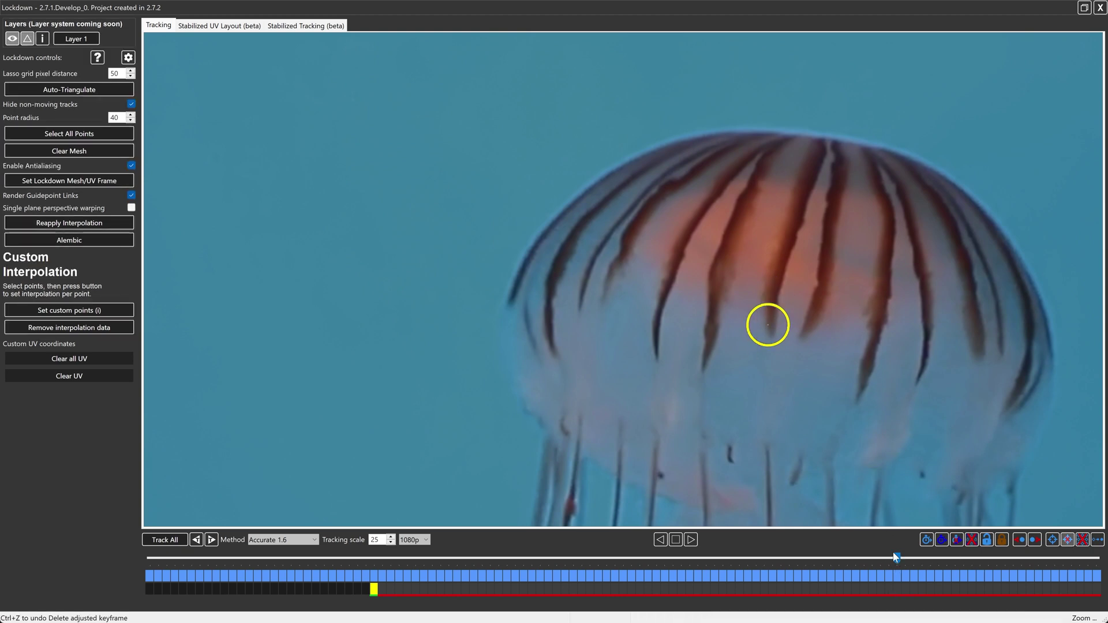
Step: Add a position correction onto the central stripe's tip at a slightly earlier late frame and track the whole clip
{"action": "mouse_move", "coordinate": [897, 558]}
{"action": "left_mouse_down"}
{"action": "mouse_move", "coordinate": [1026, 558]}
{"action": "mouse_move", "coordinate": [871, 575]}
{"action": "mouse_move", "coordinate": [359, 558]}
{"action": "mouse_move", "coordinate": [698, 573]}
{"action": "mouse_move", "coordinate": [871, 559]}
{"action": "left_mouse_up"}
{"action": "left_click_drag", "start_coordinate": [769, 329], "coordinate": [774, 319]}
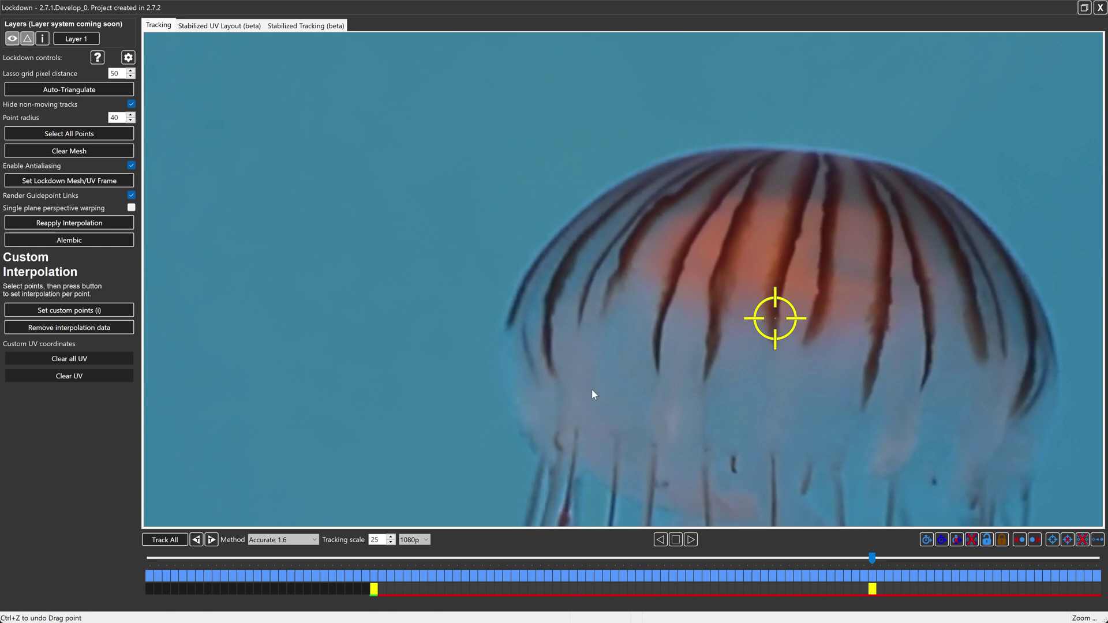
{"action": "left_click", "coordinate": [166, 540]}
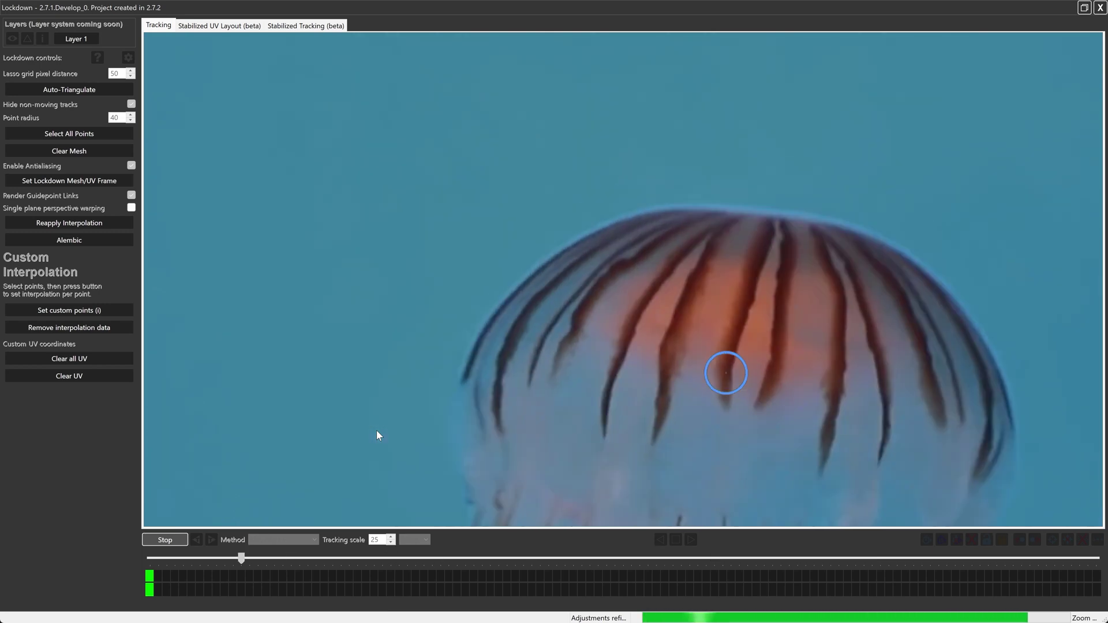
{"action": "left_click", "coordinate": [763, 317]}
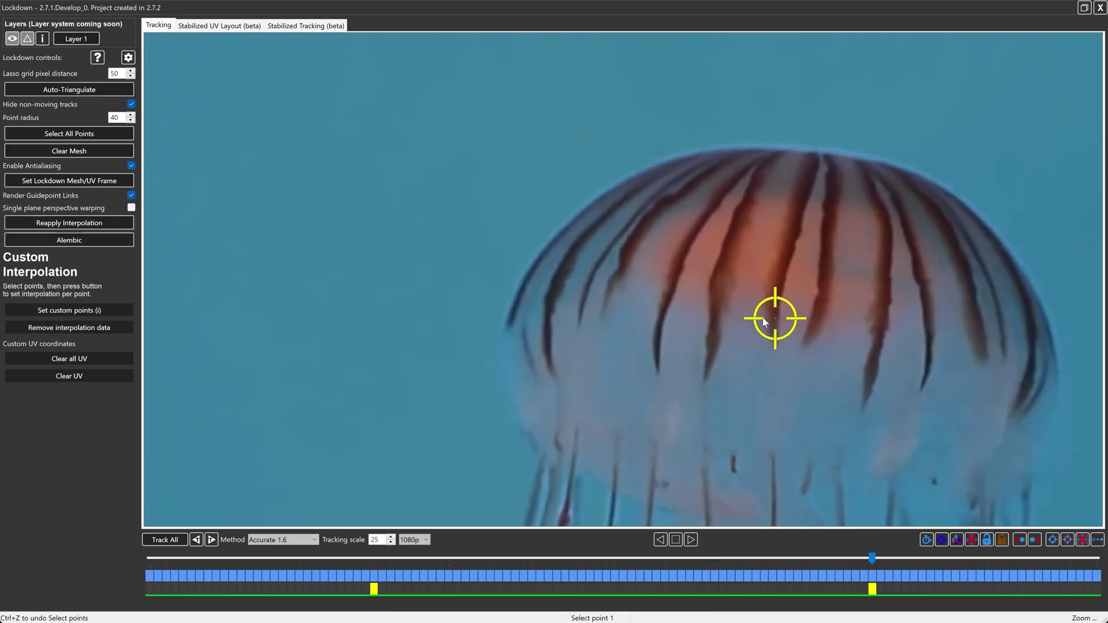
{"action": "left_click_drag", "start_coordinate": [179, 557], "coordinate": [374, 558]}
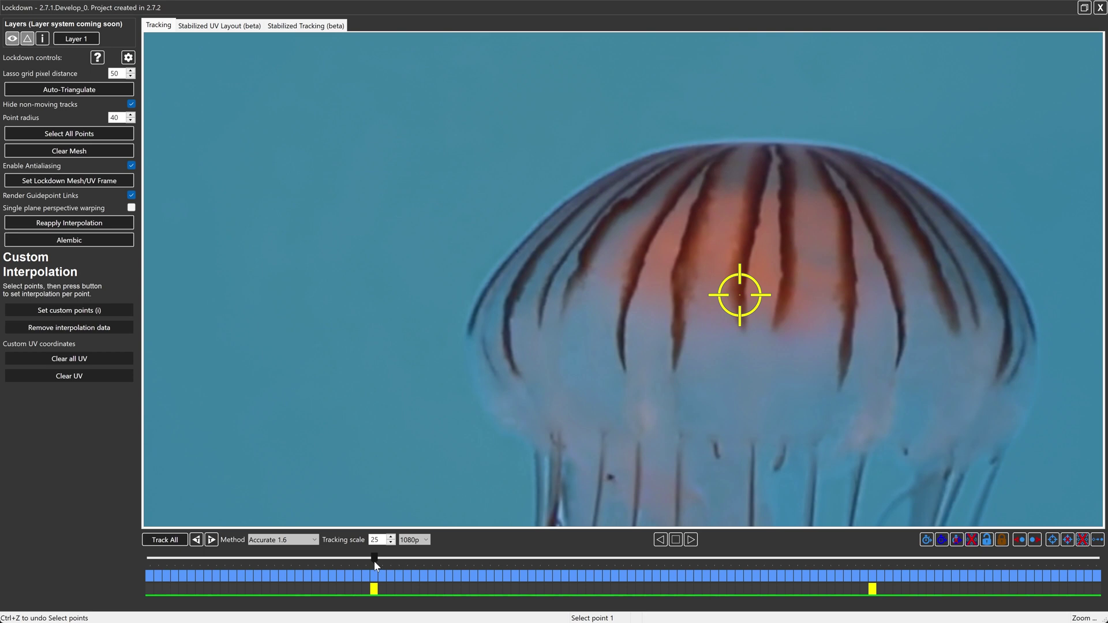
{"action": "left_click_drag", "start_coordinate": [374, 560], "coordinate": [874, 596]}
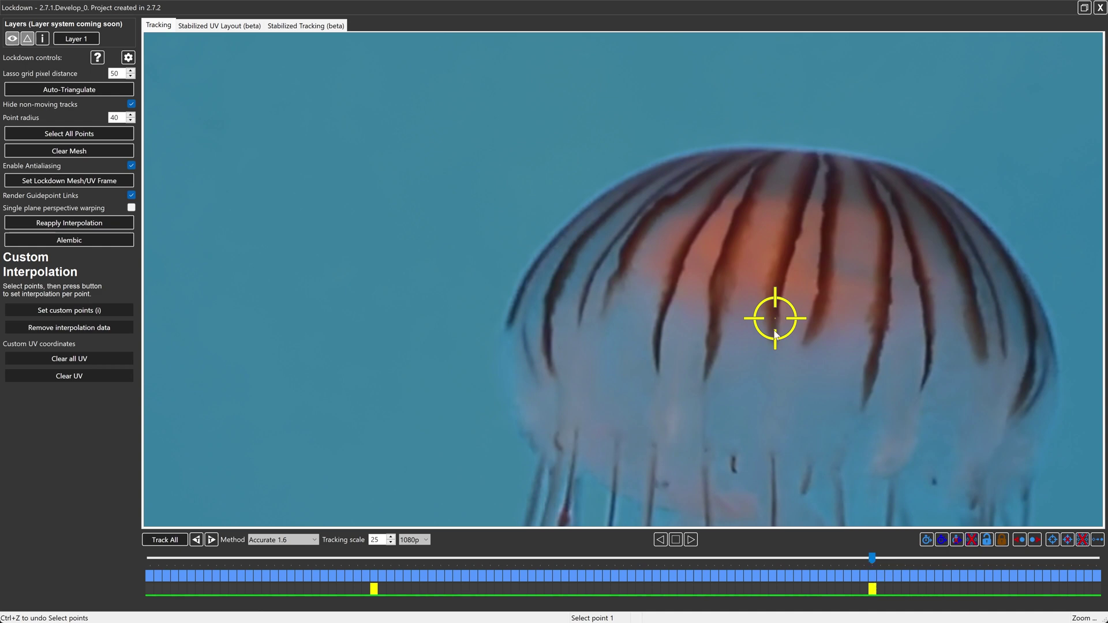
Step: Add adjusted keyframes for the point on the central stripe's tip at the last and first frames
{"action": "left_click_drag", "start_coordinate": [871, 557], "coordinate": [1095, 558]}
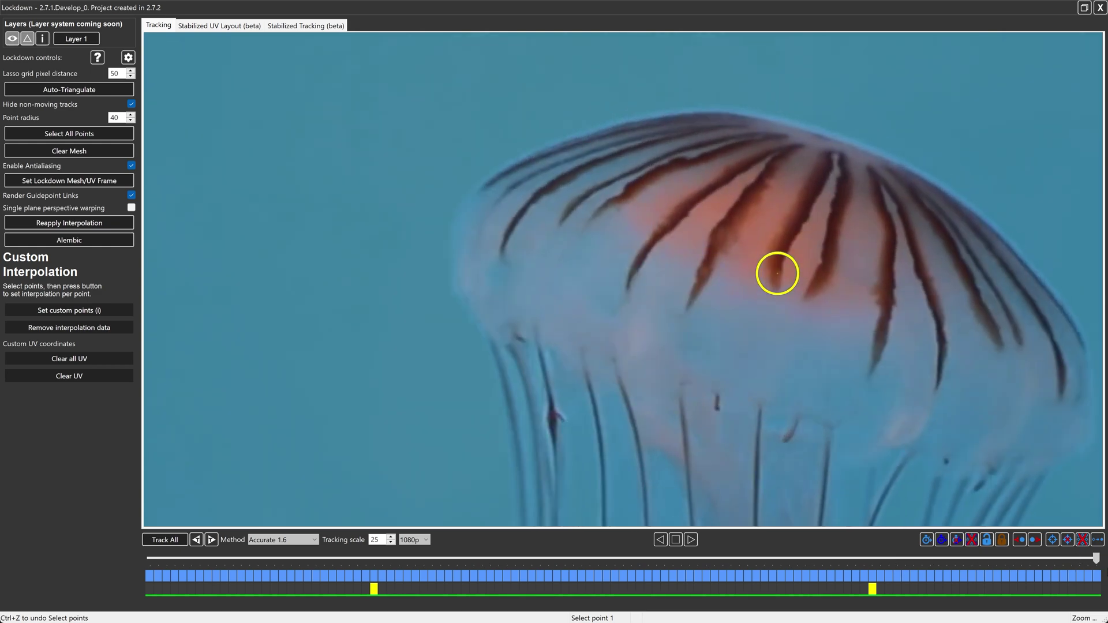
{"action": "left_click", "coordinate": [777, 273]}
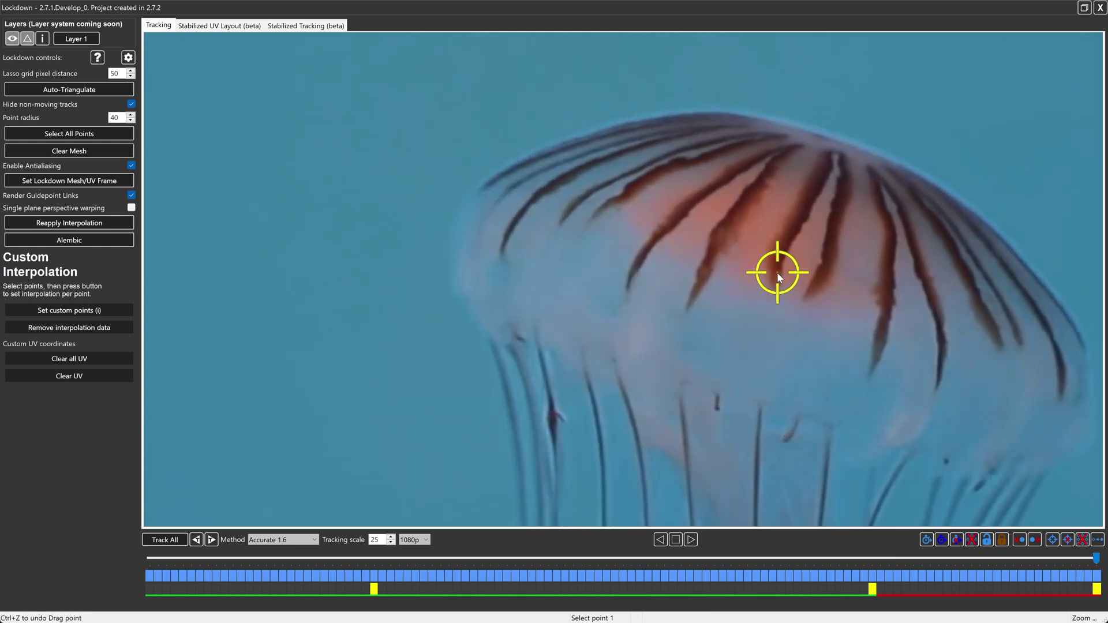
{"action": "left_click_drag", "start_coordinate": [1095, 558], "coordinate": [101, 556]}
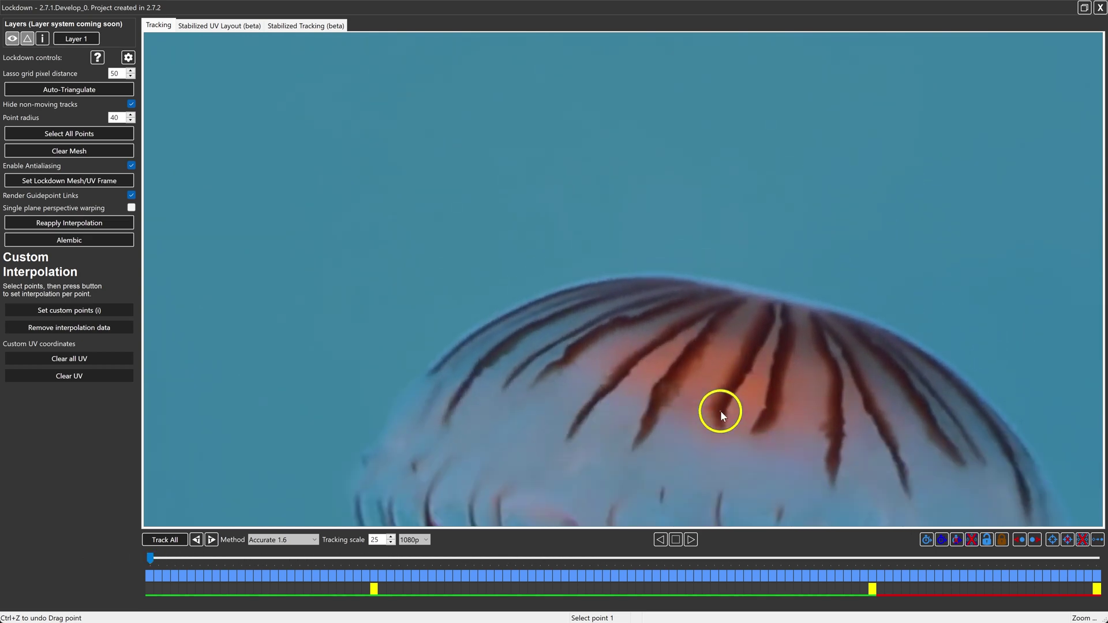
{"action": "left_click", "coordinate": [720, 410]}
{"action": "left_click", "coordinate": [720, 409]}
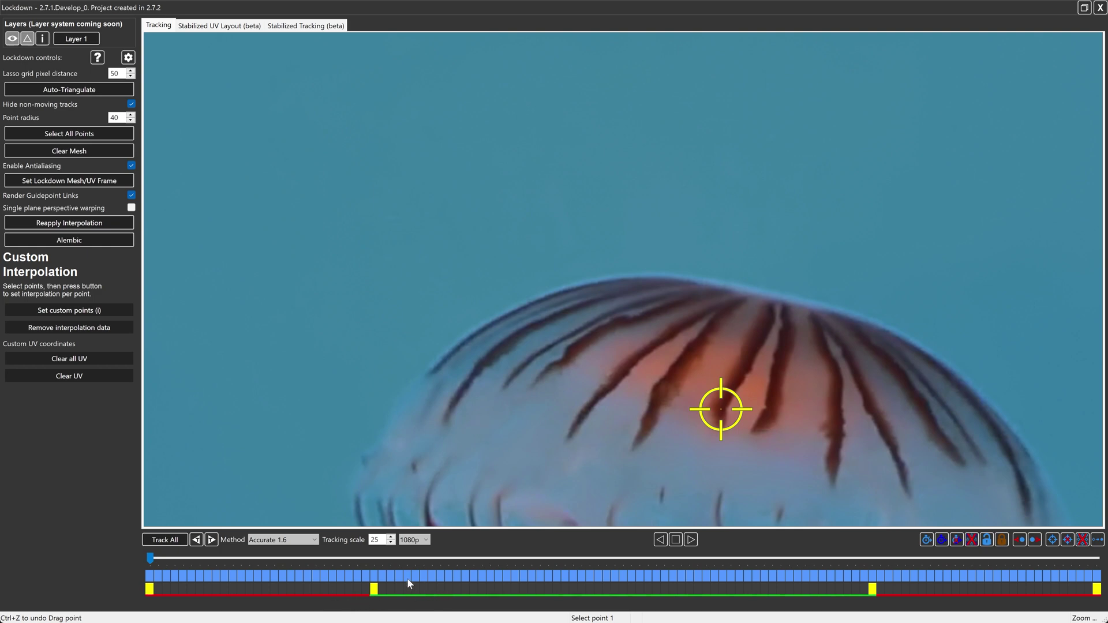
Step: Retrack the whole clip using the point's four keyframes and check the refined path
{"action": "left_click", "coordinate": [376, 559]}
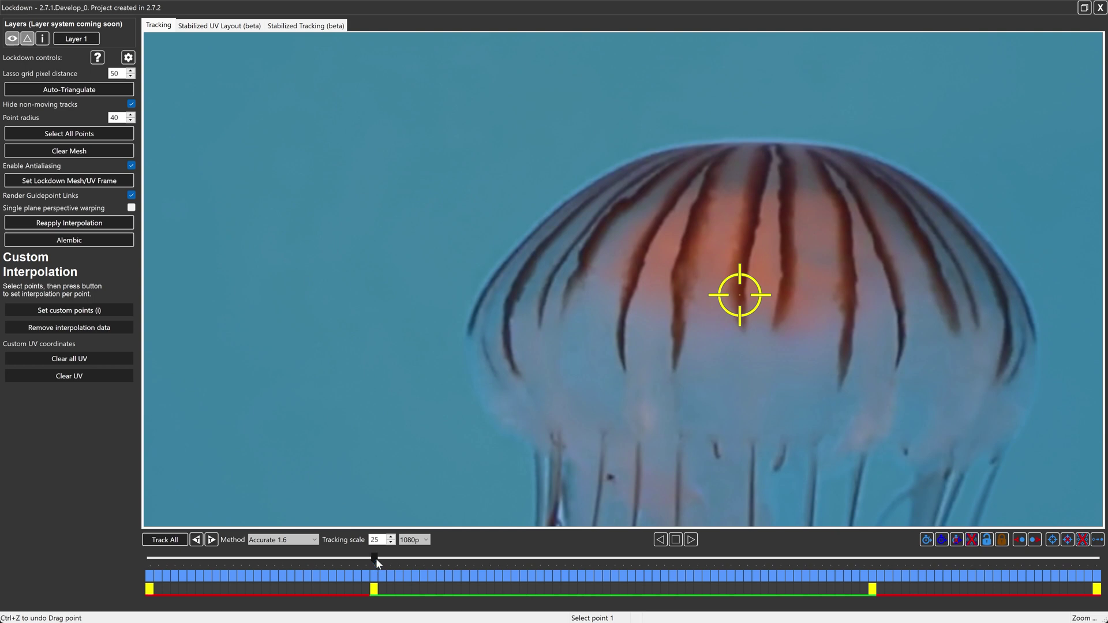
{"action": "left_click_drag", "start_coordinate": [374, 558], "coordinate": [871, 558]}
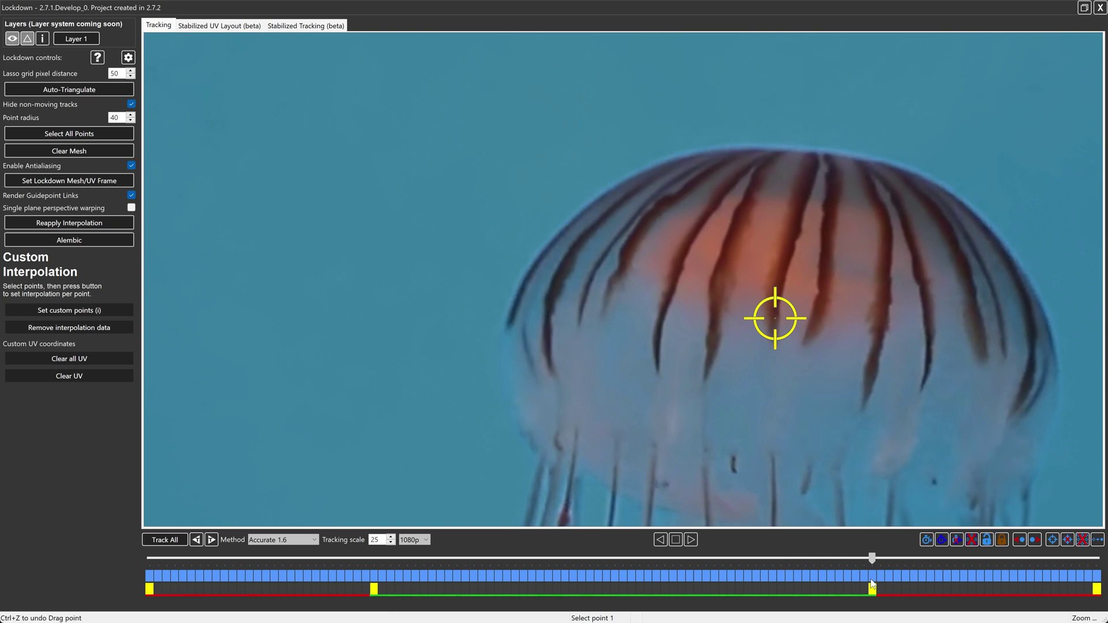
{"action": "left_click_drag", "start_coordinate": [860, 582], "coordinate": [149, 595]}
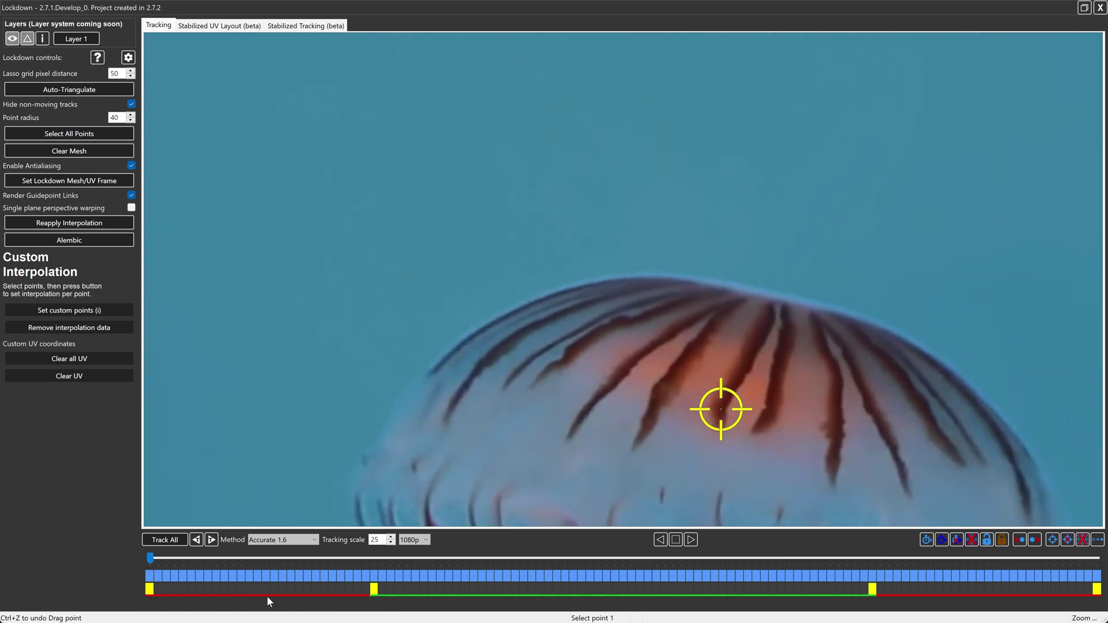
{"action": "left_click", "coordinate": [164, 539]}
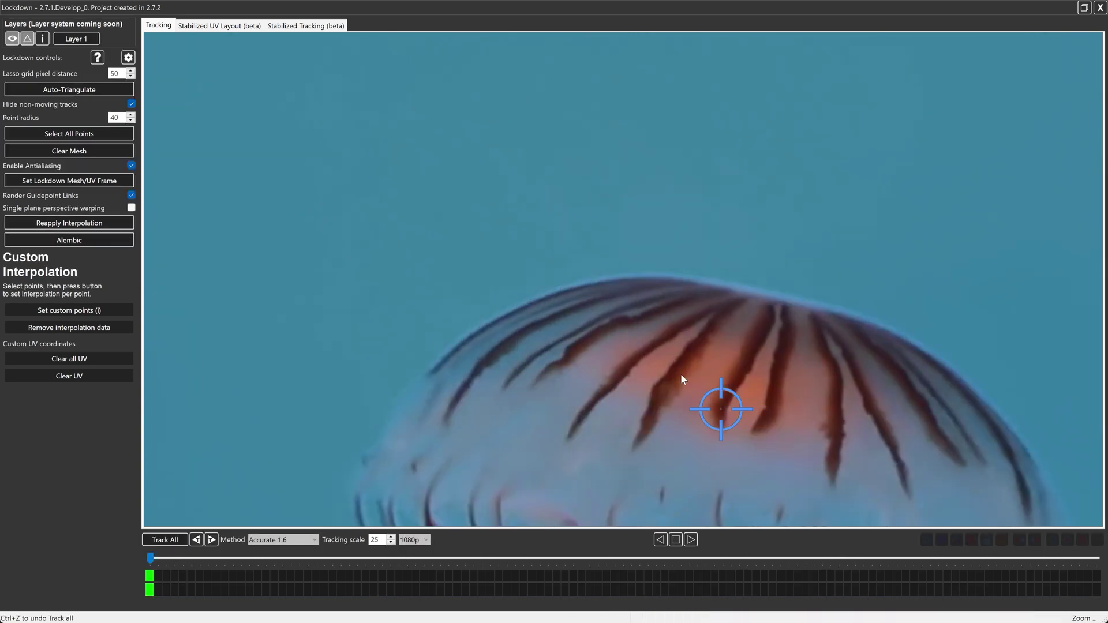
{"action": "left_click_drag", "start_coordinate": [679, 371], "coordinate": [826, 443]}
{"action": "left_click_drag", "start_coordinate": [155, 562], "coordinate": [872, 559]}
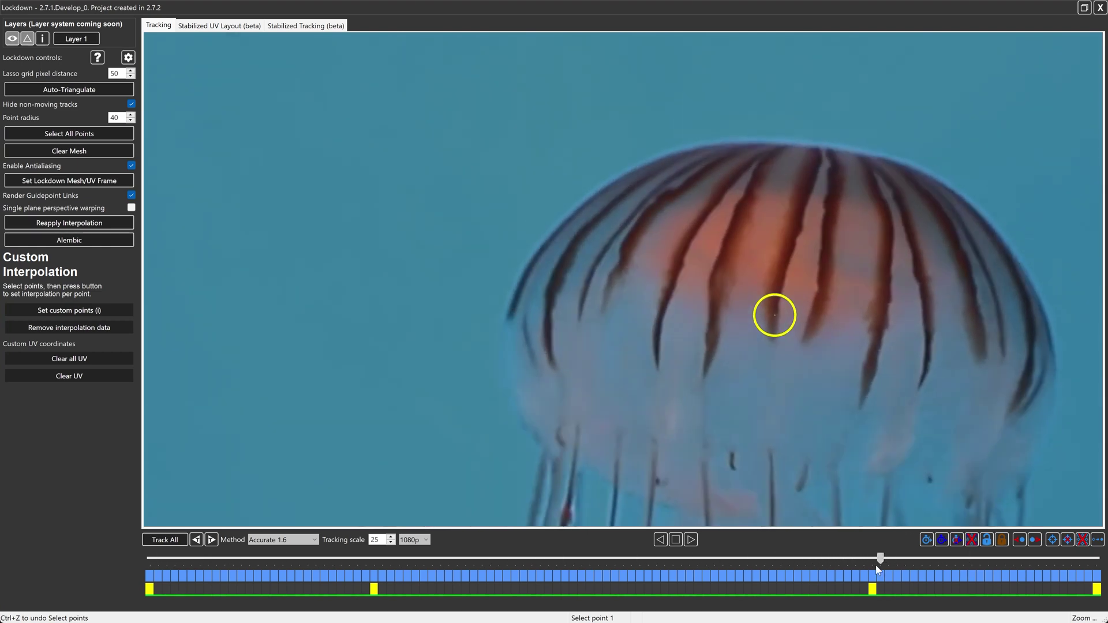
{"action": "left_click", "coordinate": [786, 357]}
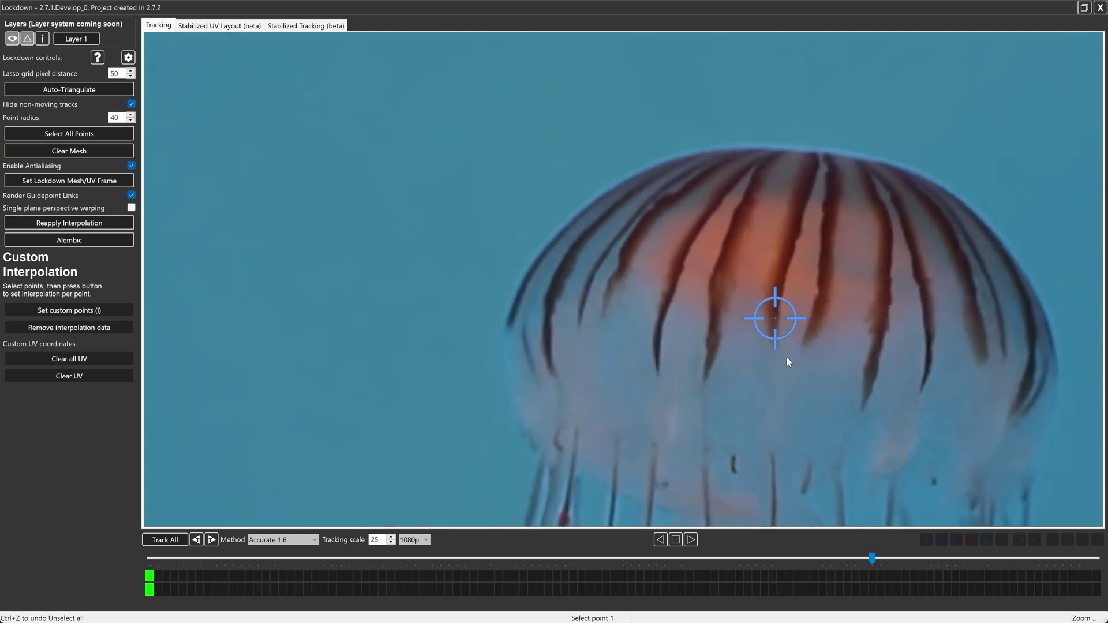
Step: Place a second tracking point on the lower tip of the dark stripe two over to the left of the first point
{"action": "scroll", "coordinate": [836, 297], "scroll_direction": "down", "scroll_amount": 3}
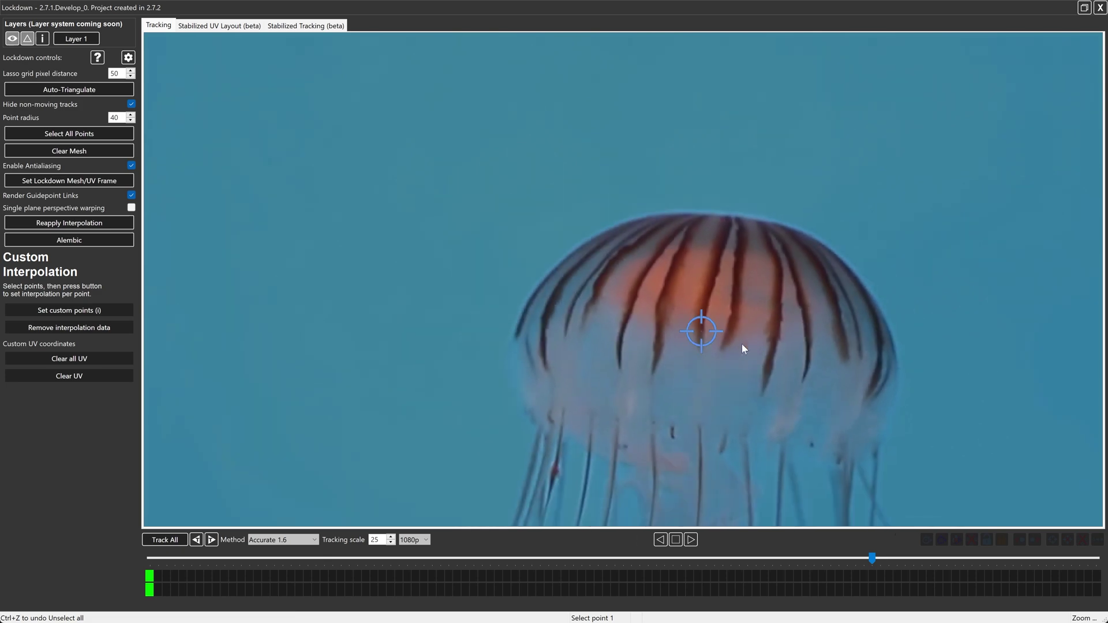
{"action": "scroll", "coordinate": [629, 369], "scroll_direction": "up", "scroll_amount": 3}
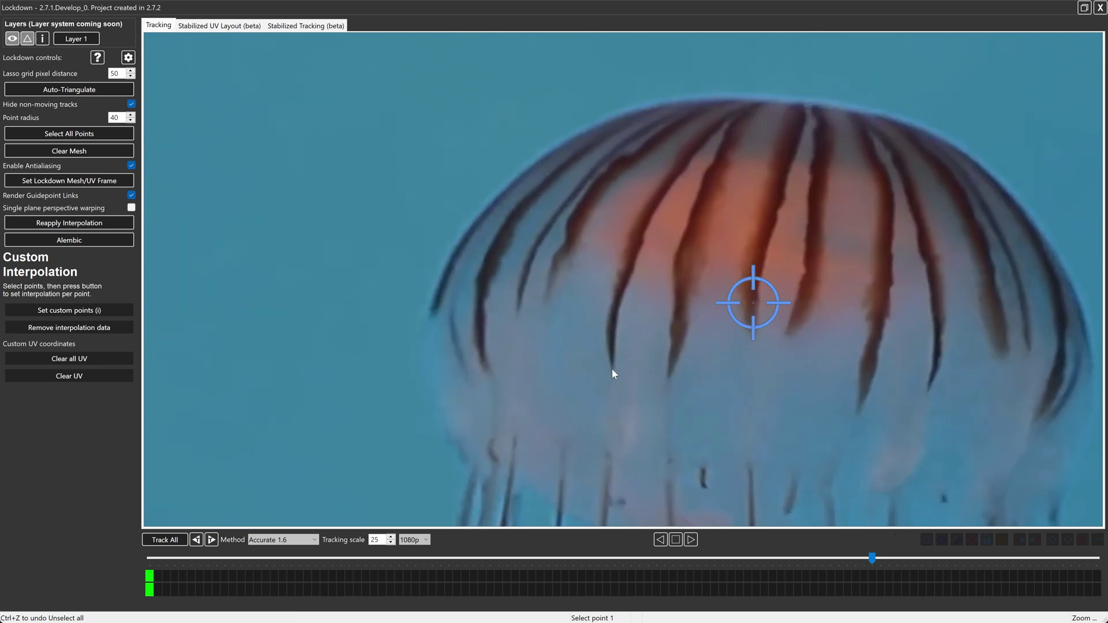
{"action": "left_click", "coordinate": [612, 367]}
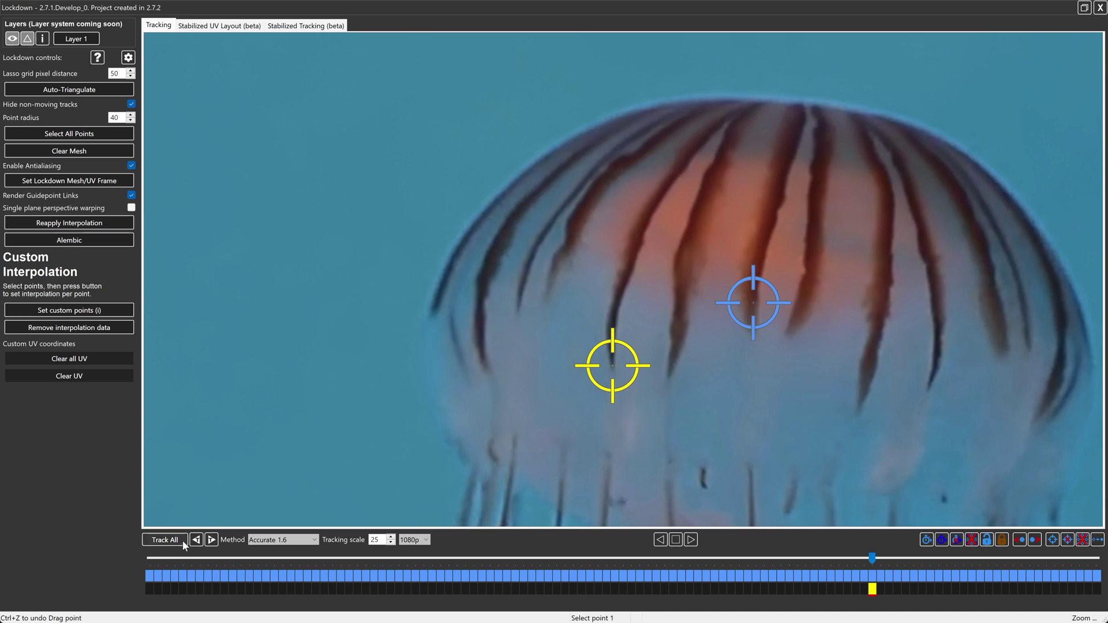
{"action": "left_click", "coordinate": [671, 375]}
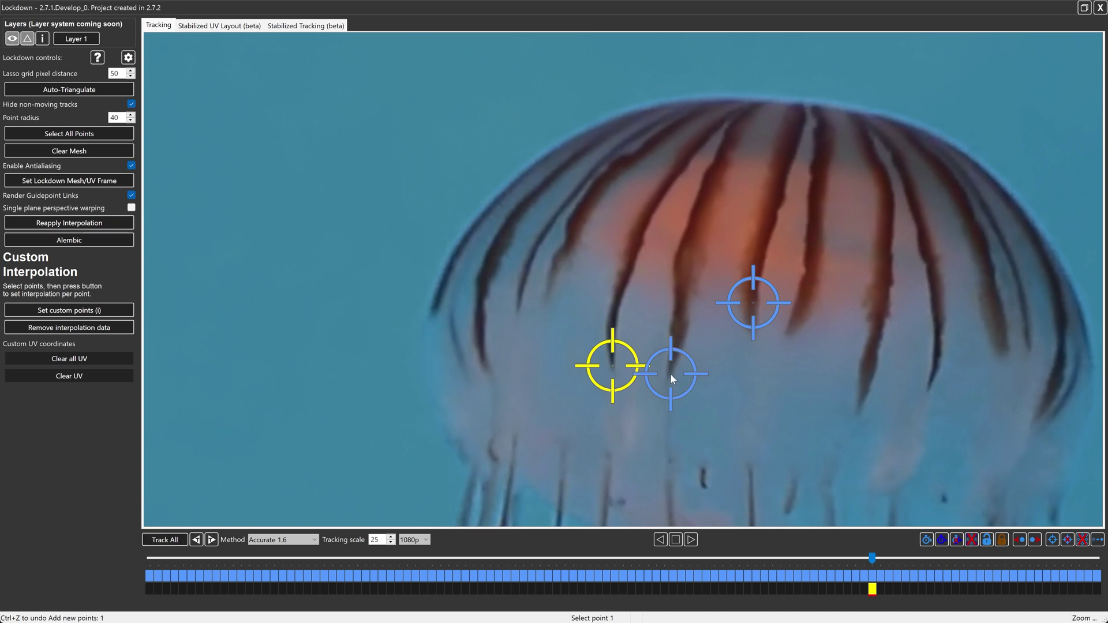
{"action": "right_click", "coordinate": [571, 242]}
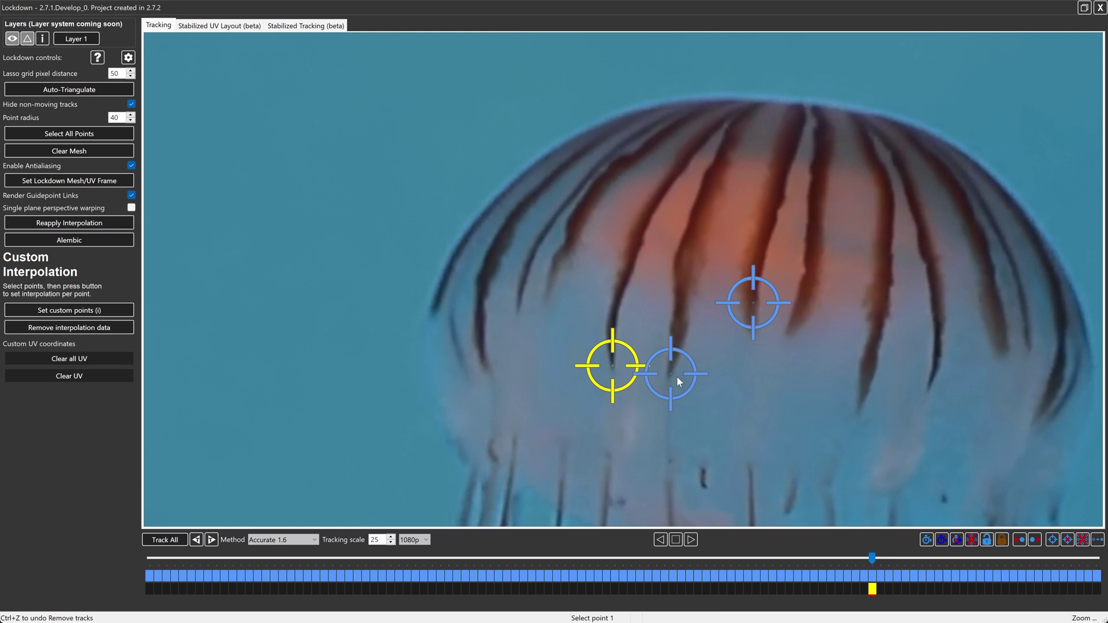
{"action": "left_click", "coordinate": [611, 366]}
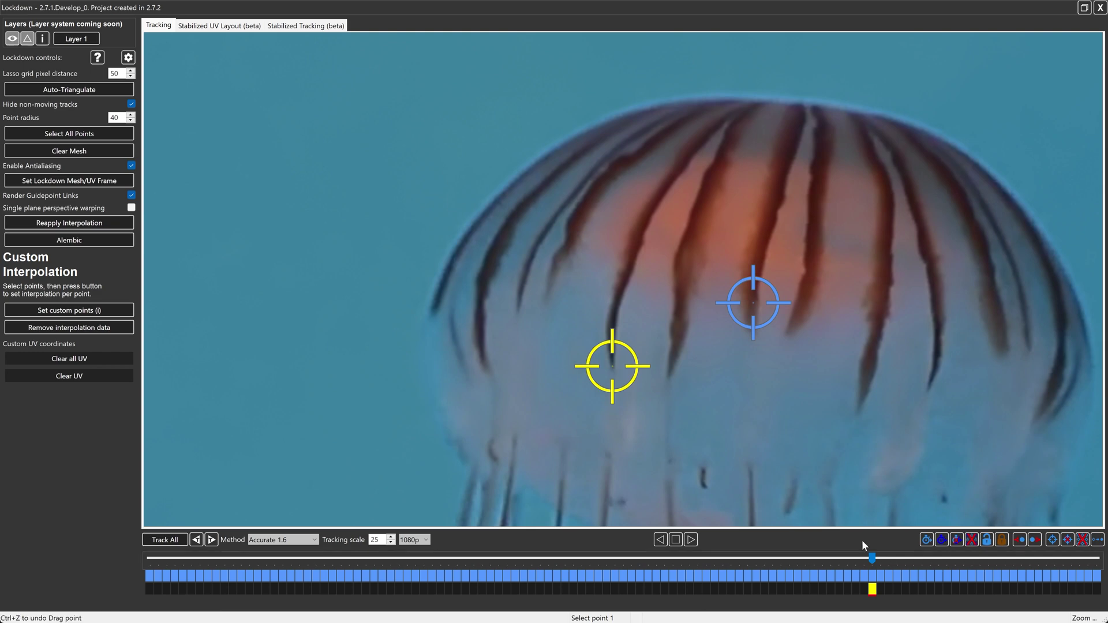
Step: Reposition the second point onto its stripe's tip at the clip's first frame
{"action": "left_click_drag", "start_coordinate": [870, 557], "coordinate": [589, 557]}
{"action": "left_click_drag", "start_coordinate": [522, 531], "coordinate": [221, 528]}
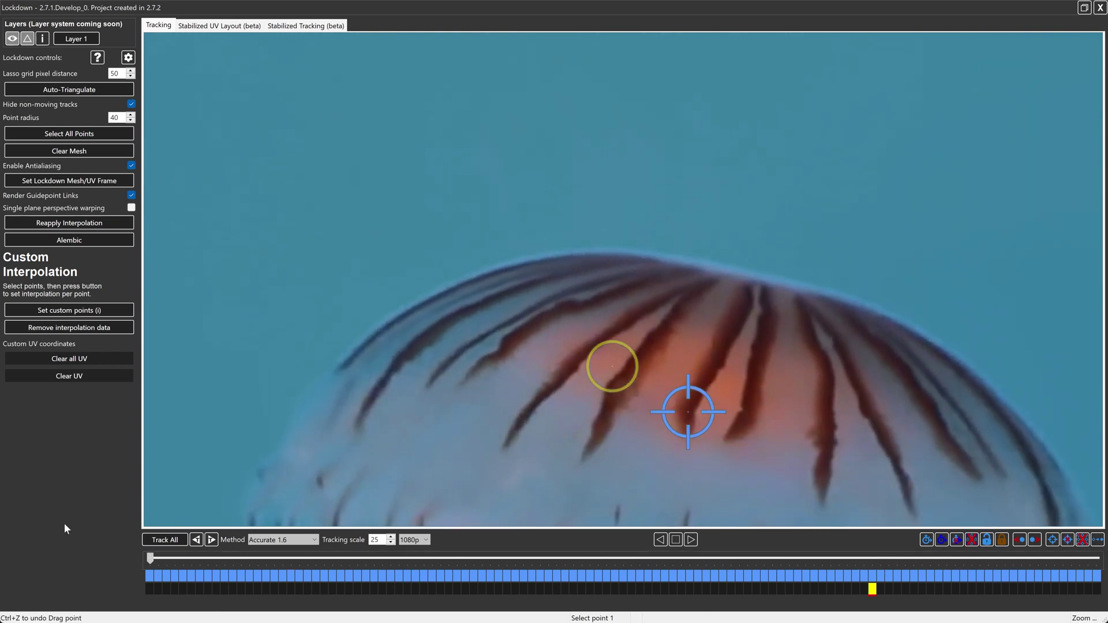
{"action": "left_click_drag", "start_coordinate": [150, 557], "coordinate": [872, 557]}
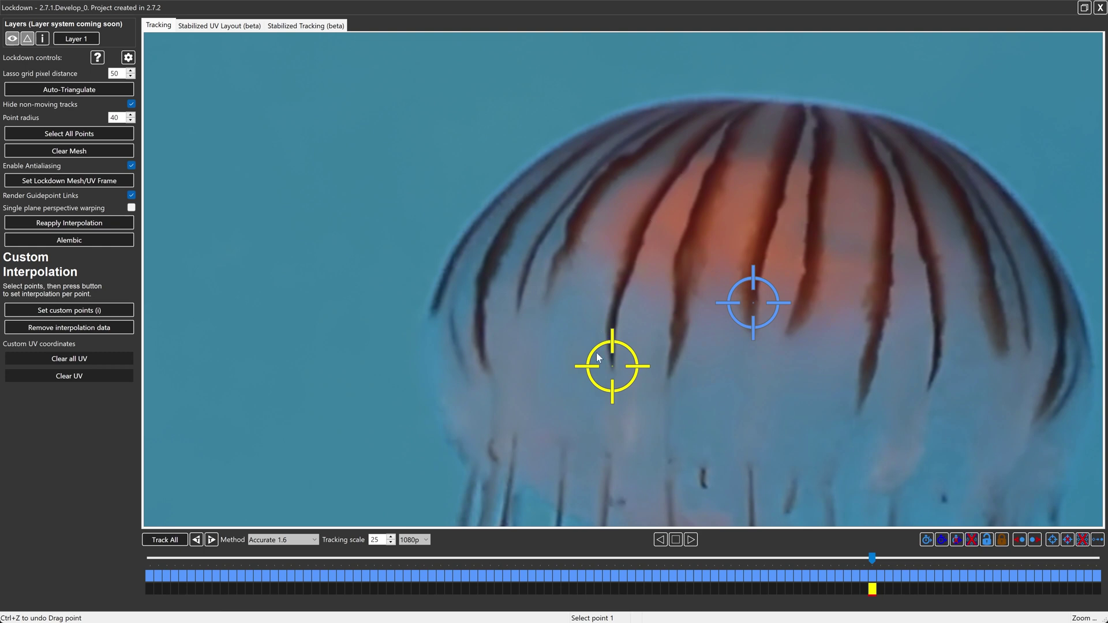
{"action": "left_click", "coordinate": [581, 368]}
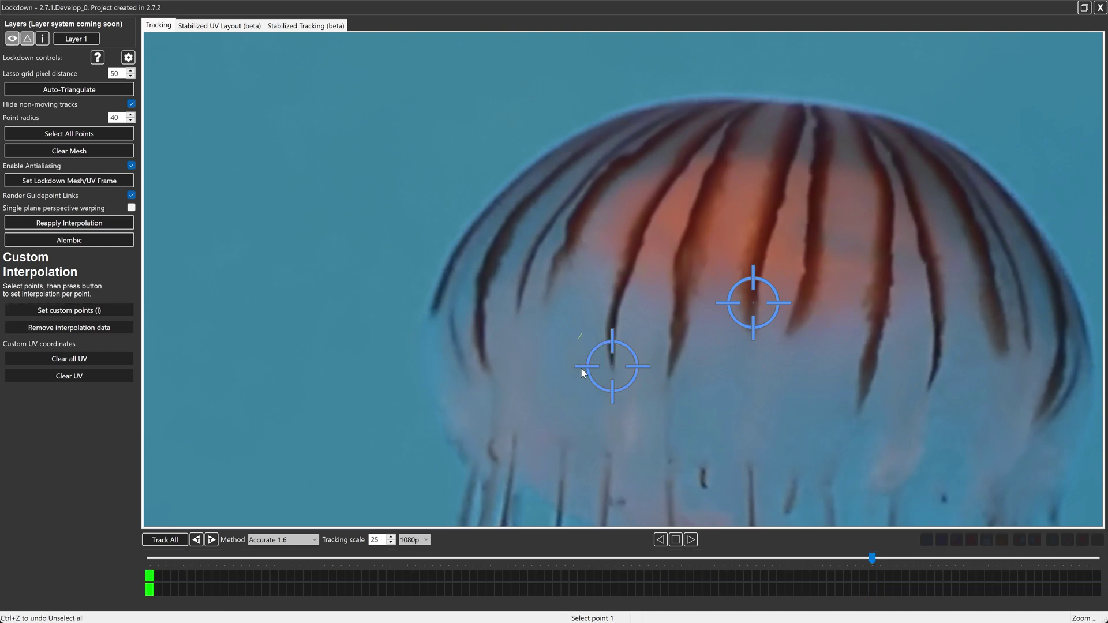
{"action": "left_click_drag", "start_coordinate": [643, 331], "coordinate": [642, 332]}
{"action": "mouse_move", "coordinate": [871, 556]}
{"action": "left_mouse_down"}
{"action": "mouse_move", "coordinate": [531, 534]}
{"action": "mouse_move", "coordinate": [95, 528]}
{"action": "left_mouse_up"}
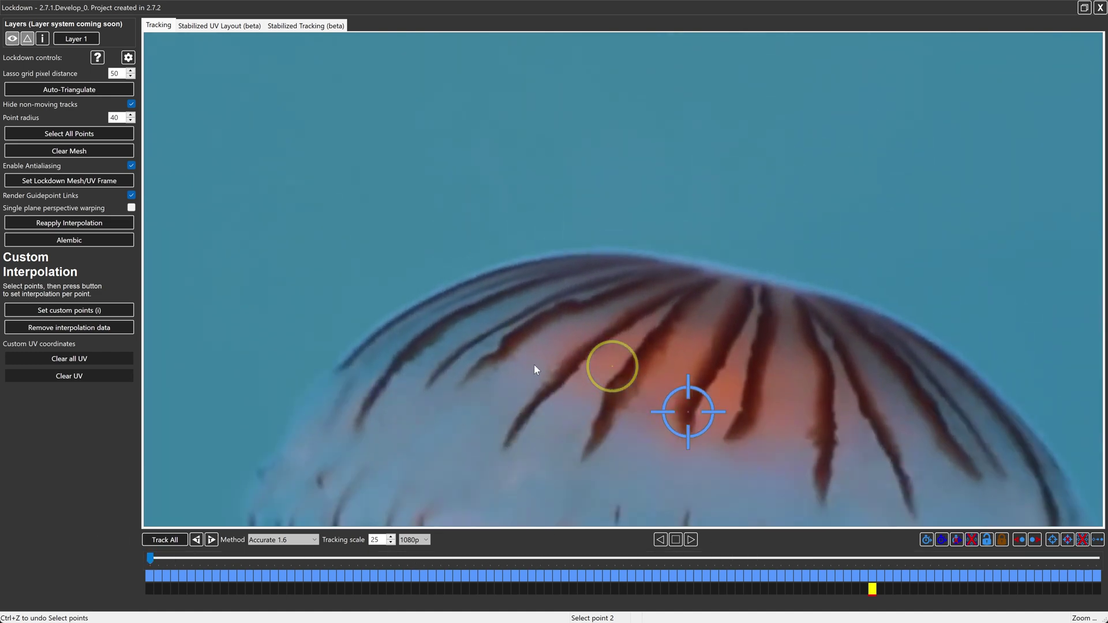
{"action": "left_click", "coordinate": [515, 434]}
{"action": "left_click_drag", "start_coordinate": [507, 448], "coordinate": [507, 446]}
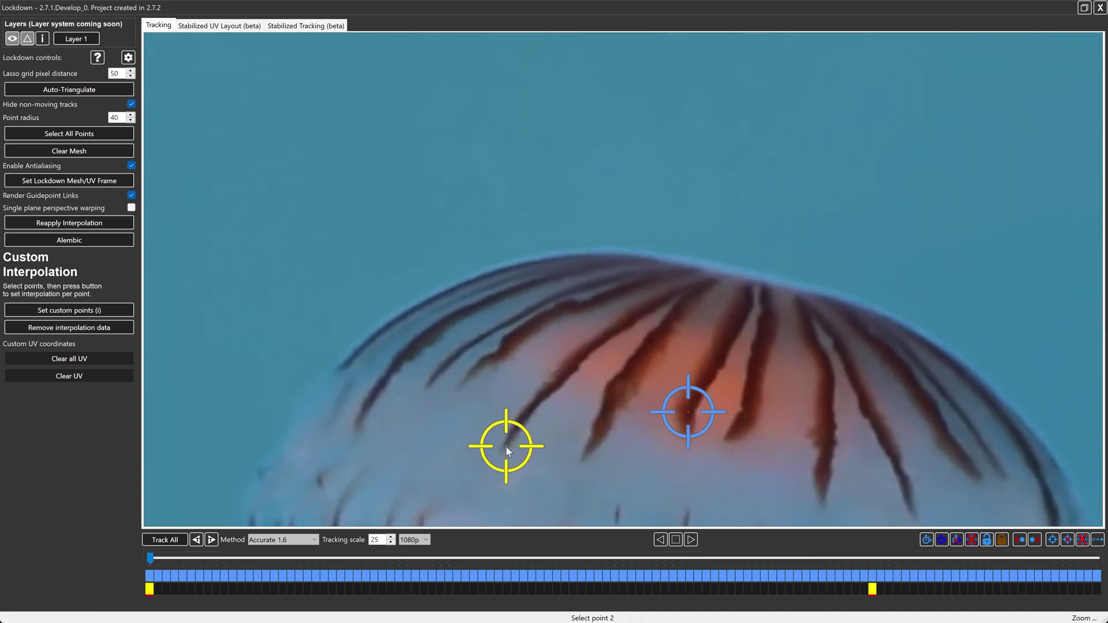
Step: Add adjusted keyframes for the second point on its stripe's tip at the last frame and at a frame about a third through
{"action": "left_click_drag", "start_coordinate": [150, 559], "coordinate": [1096, 556]}
{"action": "left_click_drag", "start_coordinate": [579, 271], "coordinate": [576, 266]}
{"action": "left_click", "coordinate": [465, 559]}
{"action": "left_click_drag", "start_coordinate": [561, 407], "coordinate": [548, 317]}
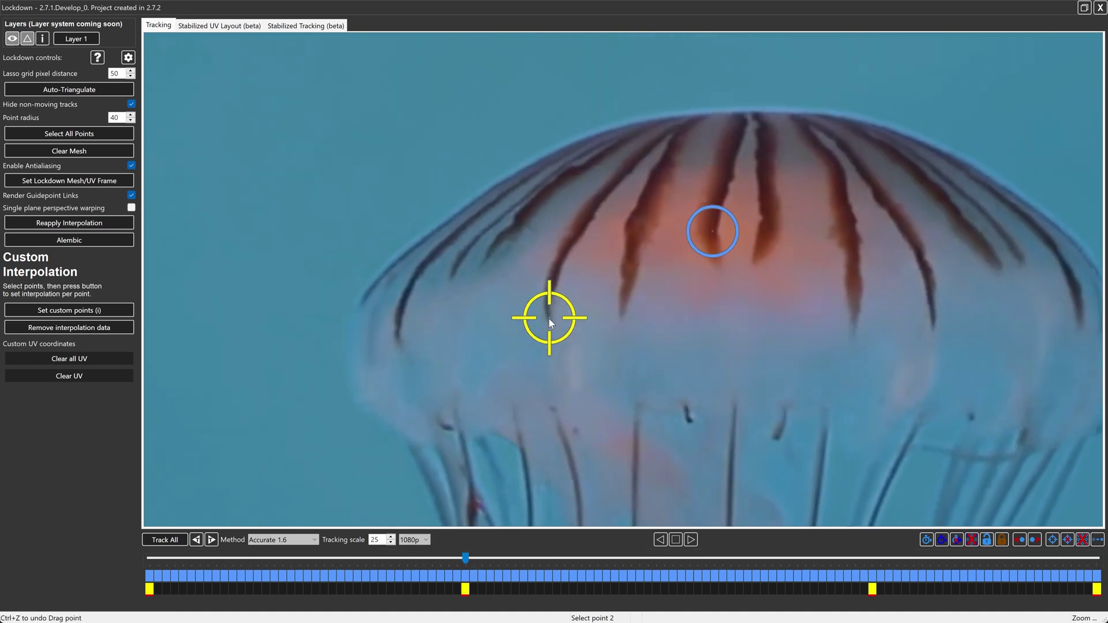
{"action": "key", "text": "Escape"}
{"action": "mouse_move", "coordinate": [141, 557]}
{"action": "left_mouse_down"}
{"action": "mouse_move", "coordinate": [476, 566]}
{"action": "mouse_move", "coordinate": [227, 562]}
{"action": "mouse_move", "coordinate": [466, 576]}
{"action": "left_mouse_up"}
{"action": "mouse_move", "coordinate": [521, 248]}
{"action": "left_mouse_down"}
{"action": "mouse_move", "coordinate": [614, 278]}
{"action": "mouse_move", "coordinate": [594, 299]}
{"action": "left_mouse_up"}
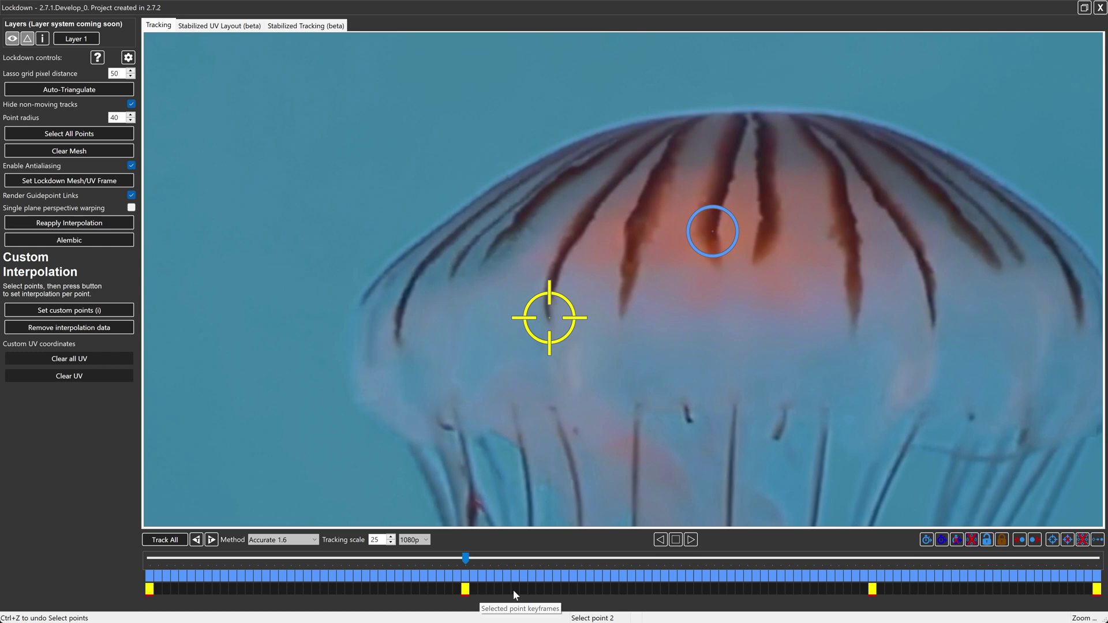
Step: Track the second point backward from its keyframe a third through, and clear its tracking data before the last good frame
{"action": "left_click", "coordinate": [198, 539]}
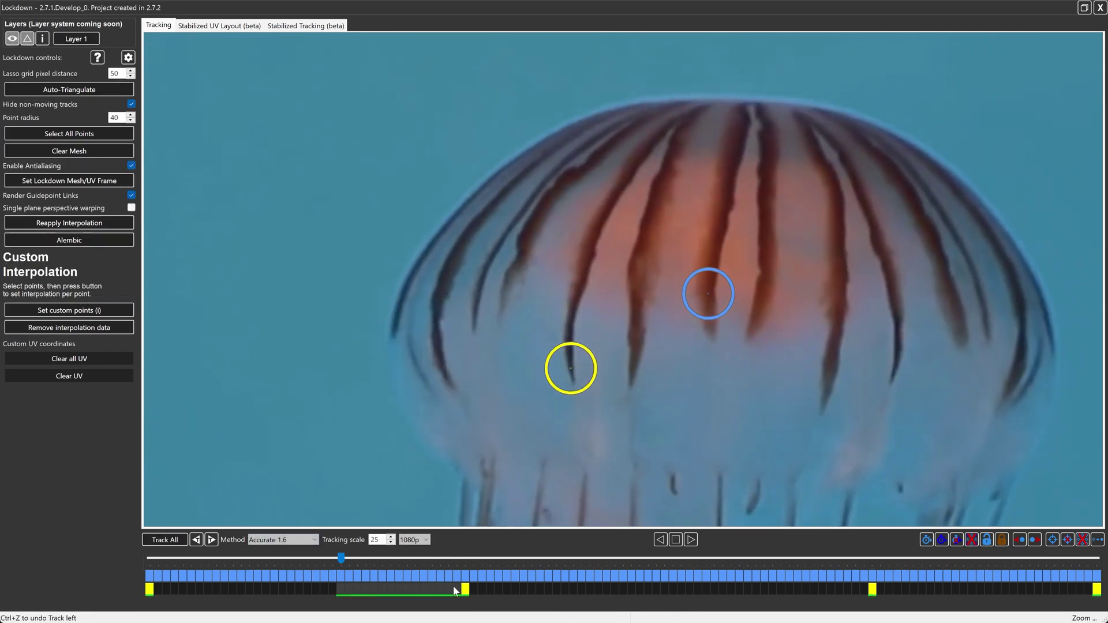
{"action": "left_click_drag", "start_coordinate": [339, 561], "coordinate": [437, 564]}
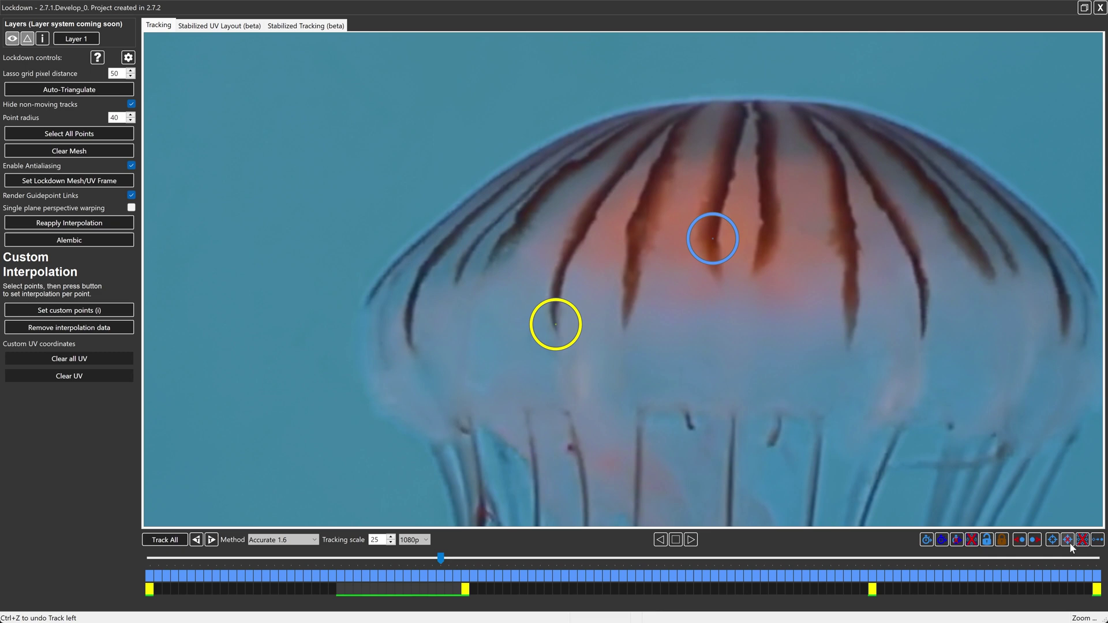
{"action": "left_click", "coordinate": [1019, 540]}
{"action": "left_click_drag", "start_coordinate": [493, 259], "coordinate": [585, 293]}
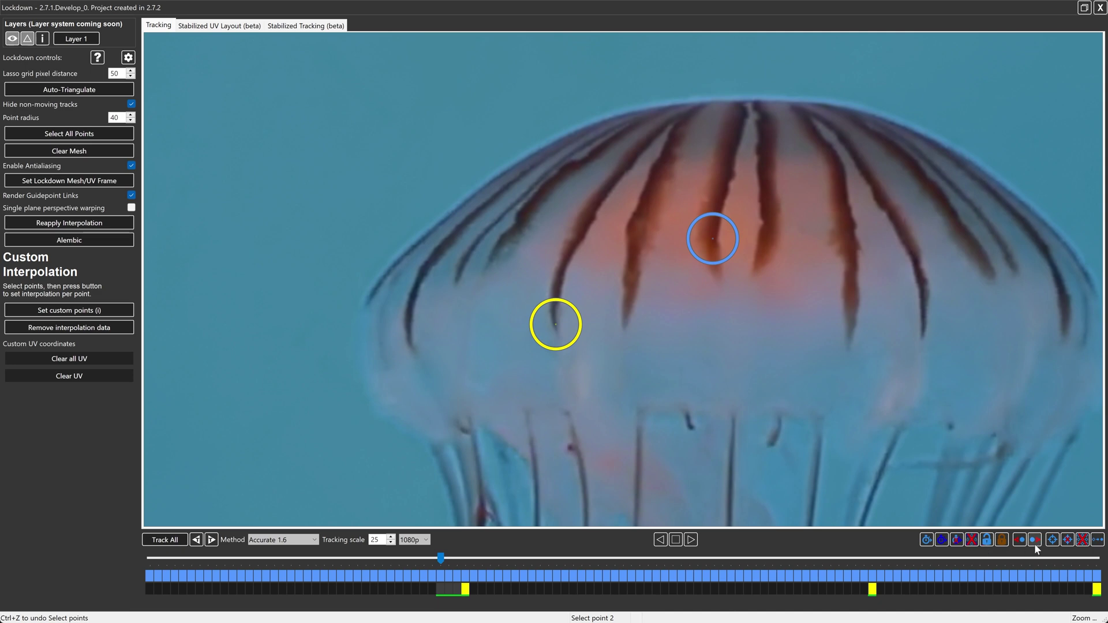
Step: Keyframe the second point on its stripe's tip at the clip's first frame and track the whole clip
{"action": "left_click_drag", "start_coordinate": [439, 558], "coordinate": [14, 548]}
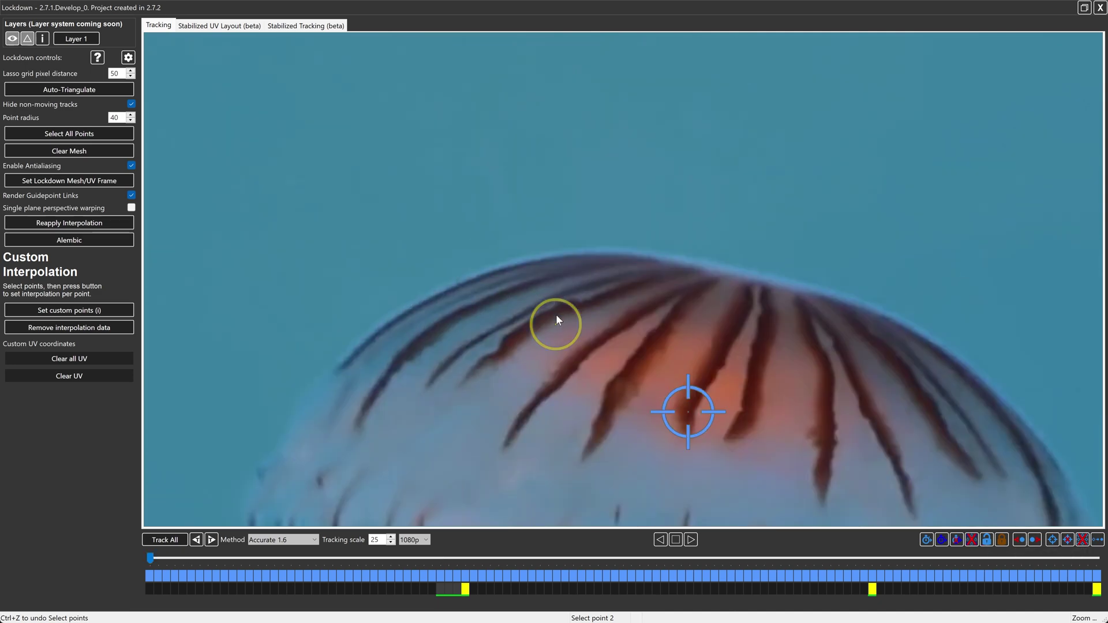
{"action": "left_click_drag", "start_coordinate": [555, 316], "coordinate": [507, 443]}
{"action": "left_click", "coordinate": [483, 294]}
{"action": "scroll", "coordinate": [482, 294], "scroll_direction": "down", "scroll_amount": 3}
{"action": "left_click", "coordinate": [164, 540]}
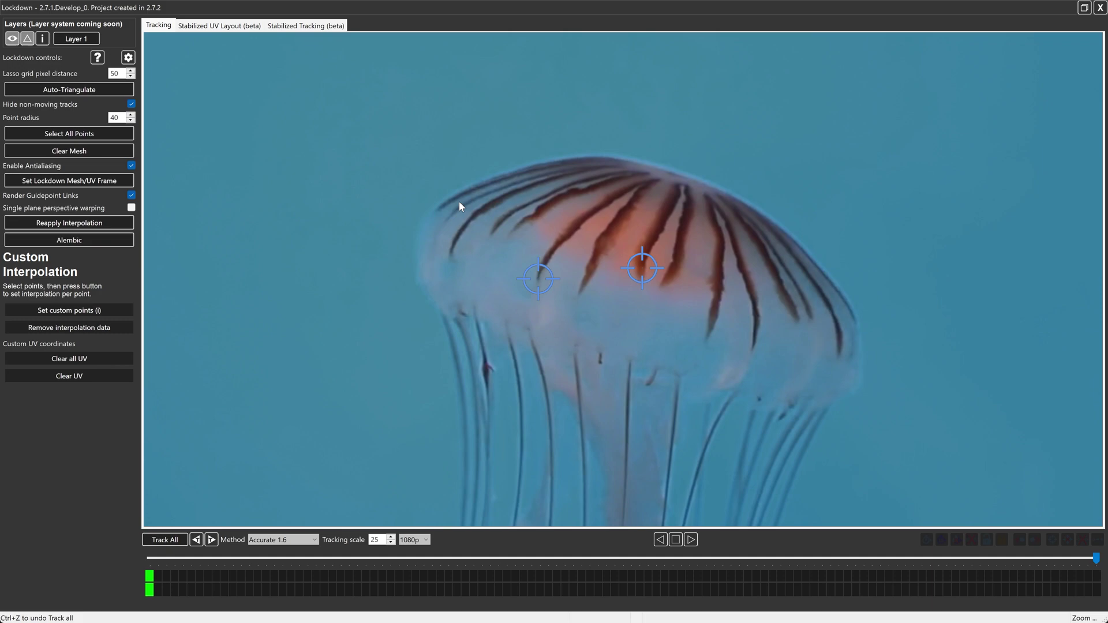
Step: Place additional tracking points on the bell's other dark stripes at the clip's last frame and track all points
{"action": "left_click", "coordinate": [586, 184]}
{"action": "left_click", "coordinate": [725, 220]}
{"action": "left_click", "coordinate": [838, 352]}
{"action": "left_click", "coordinate": [165, 539]}
Step: Correct the leftmost point onto its stripe's tip at a frame about a third through the clip
{"action": "left_click", "coordinate": [451, 255]}
{"action": "left_click_drag", "start_coordinate": [1095, 558], "coordinate": [440, 558]}
{"action": "left_click", "coordinate": [469, 334]}
{"action": "left_click_drag", "start_coordinate": [479, 272], "coordinate": [462, 294]}
Step: Reposition the upper-left point onto its stripe at a frame about a quarter through, using the last frame as reference
{"action": "left_click", "coordinate": [549, 212]}
{"action": "left_click_drag", "start_coordinate": [440, 559], "coordinate": [1097, 559]}
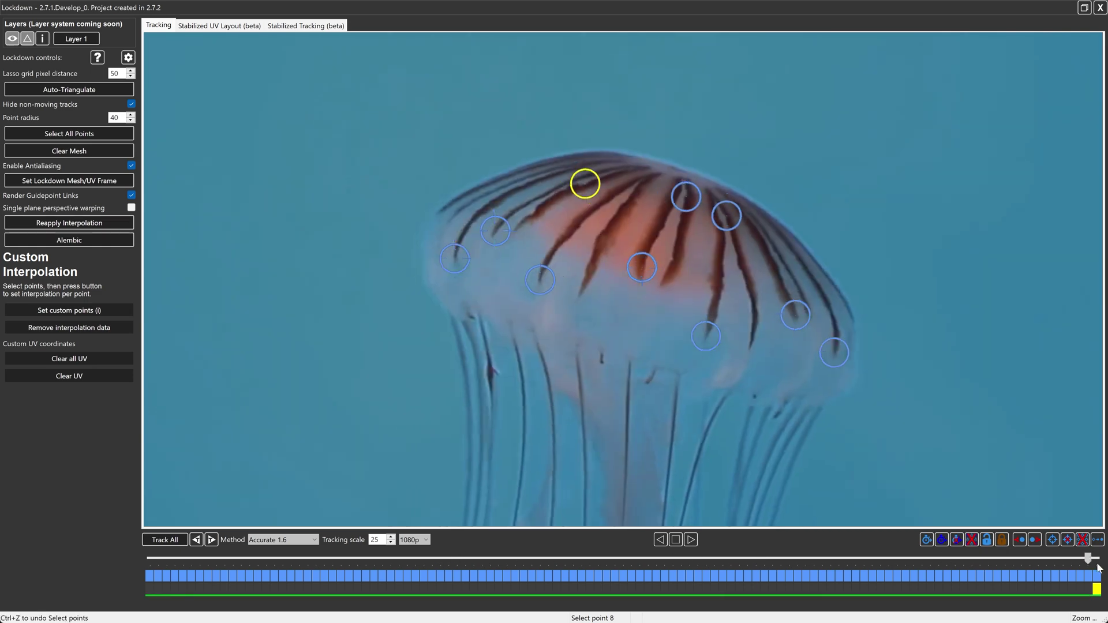
{"action": "left_click", "coordinate": [1097, 565]}
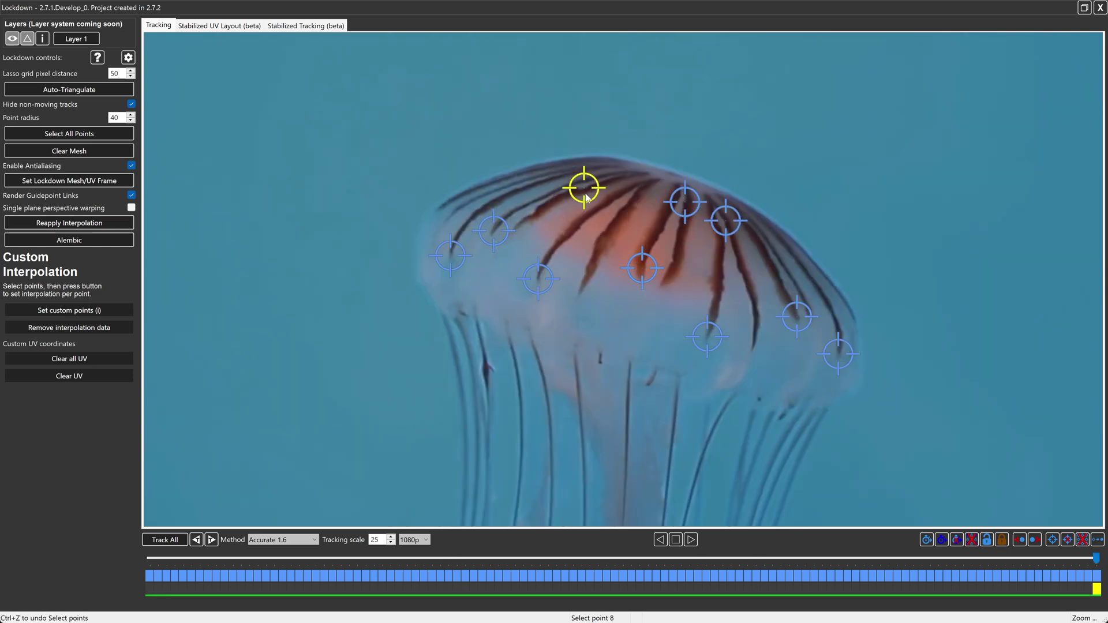
{"action": "left_click_drag", "start_coordinate": [1098, 568], "coordinate": [366, 560]}
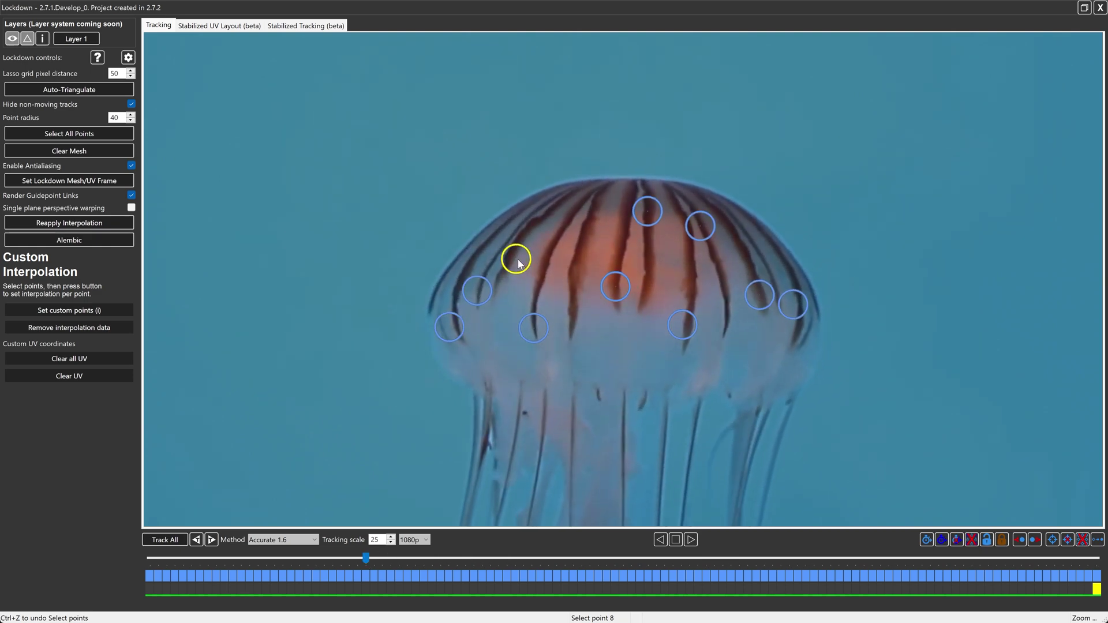
{"action": "left_click_drag", "start_coordinate": [518, 263], "coordinate": [541, 217]}
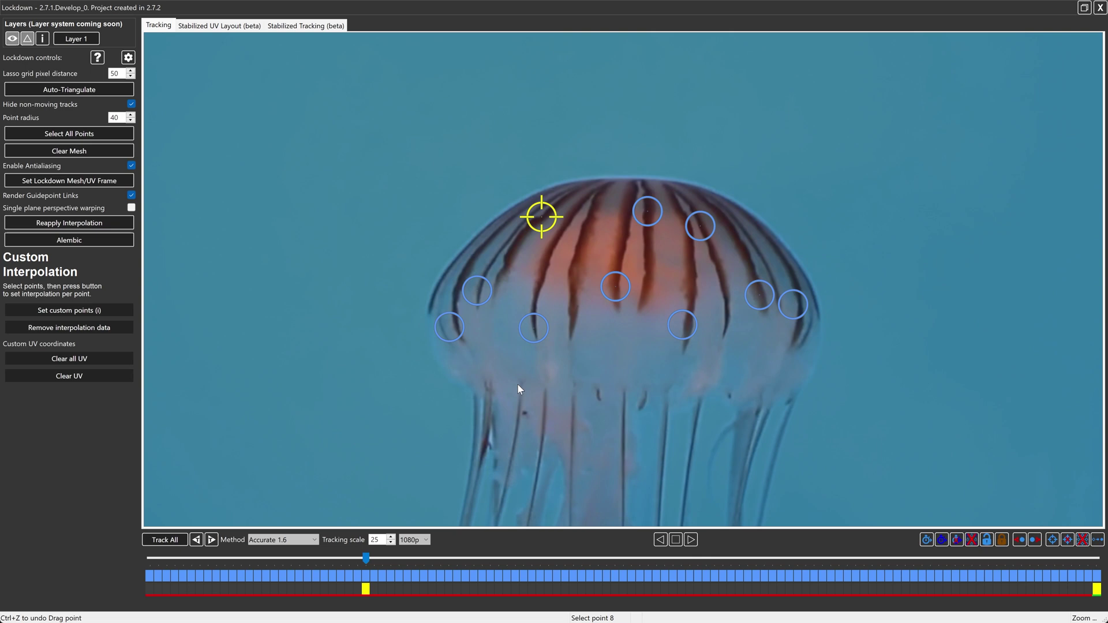
Step: Compare the upper-left point's placement between its keyframes by switching back and forth
{"action": "key", "text": "k"}
{"action": "key", "text": "j"}
{"action": "key", "text": "k"}
{"action": "key", "text": "j"}
{"action": "key", "text": "k"}
{"action": "key", "text": "j"}
{"action": "key", "text": "k"}
{"action": "key", "text": "j"}
{"action": "key", "text": "k"}
{"action": "key", "text": "j"}
{"action": "key", "text": "k"}
Step: Reposition the point near the bell's top centre onto its stripe at a frame about a fifth through
{"action": "left_click", "coordinate": [357, 557]}
{"action": "left_click_drag", "start_coordinate": [356, 557], "coordinate": [348, 559]}
{"action": "left_click_drag", "start_coordinate": [647, 211], "coordinate": [642, 198]}
Step: Keyframe the upper-right point and the rightmost point on their stripes at the clip's first frame
{"action": "left_click", "coordinate": [700, 230]}
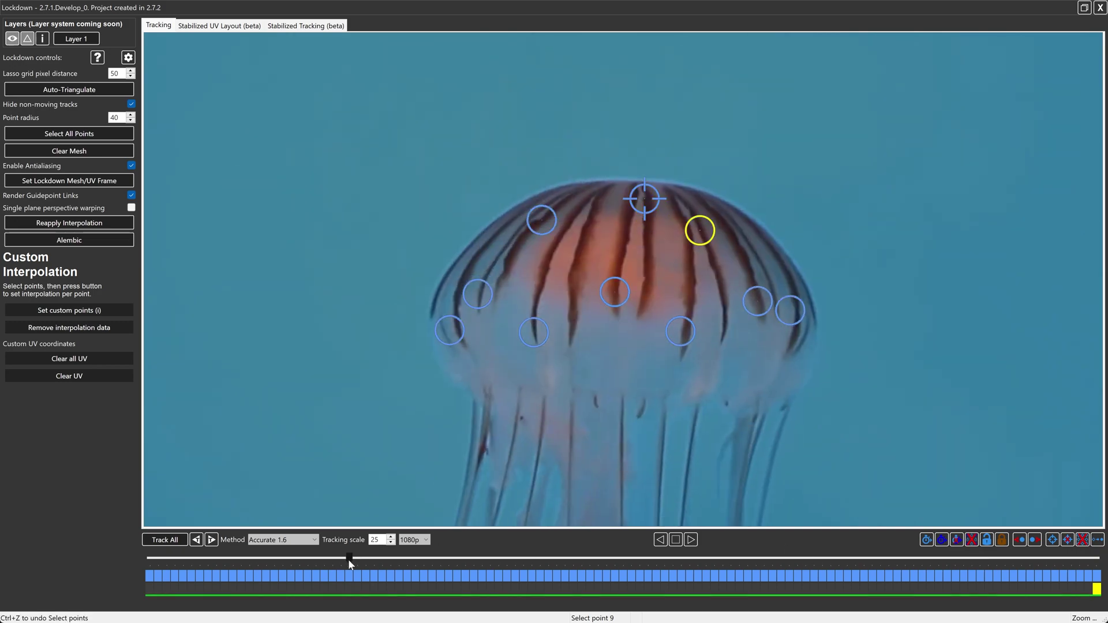
{"action": "key", "text": "j"}
{"action": "left_click_drag", "start_coordinate": [695, 338], "coordinate": [685, 321]}
{"action": "left_click_drag", "start_coordinate": [759, 388], "coordinate": [814, 435]}
{"action": "left_click", "coordinate": [788, 337]}
Step: Retrack the whole clip with the corrected keyframes and review the points from the first frame onward
{"action": "left_click", "coordinate": [164, 540]}
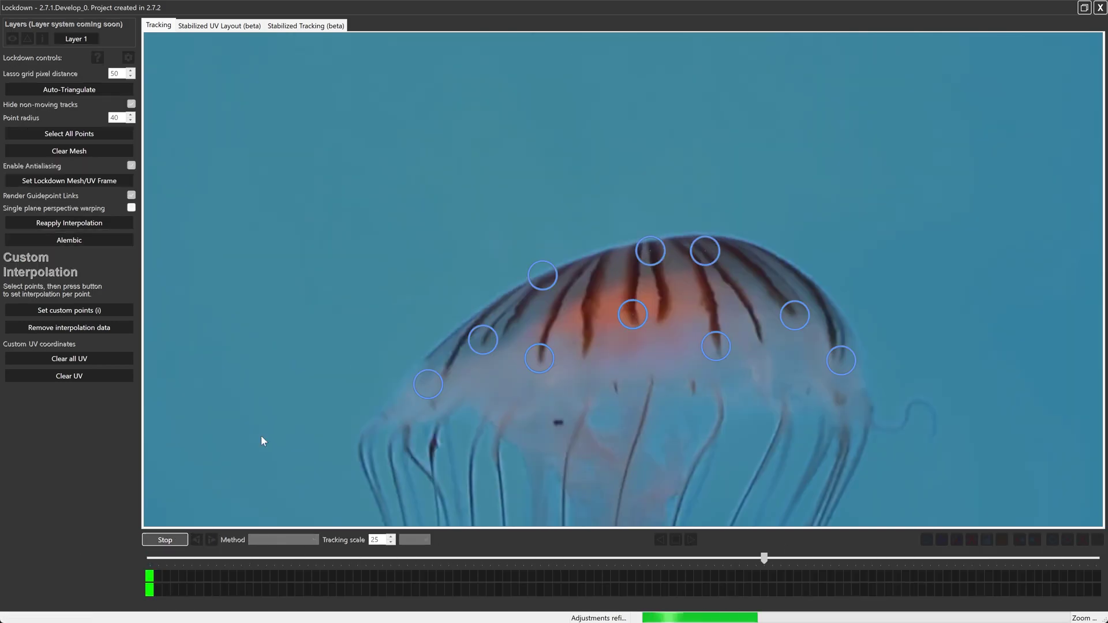
{"action": "left_click_drag", "start_coordinate": [150, 559], "coordinate": [19, 570]}
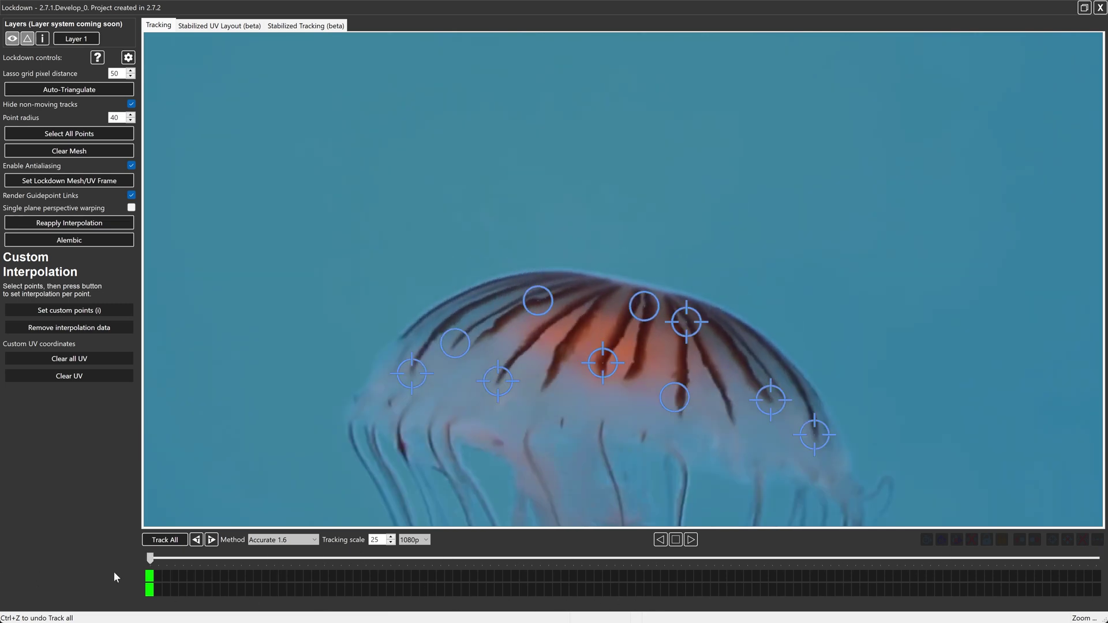
{"action": "left_click_drag", "start_coordinate": [114, 577], "coordinate": [323, 577]}
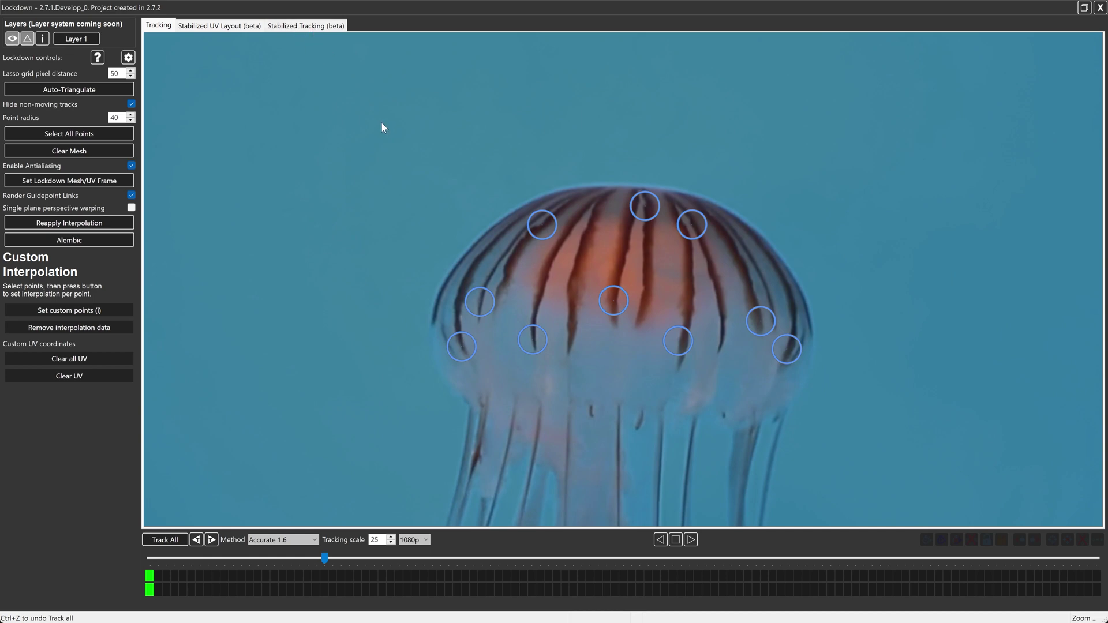
Step: Place eight expansion points around the jellyfish and set the layer's interpolation to (2) Position/scale/rotate
{"action": "left_click", "coordinate": [606, 455]}
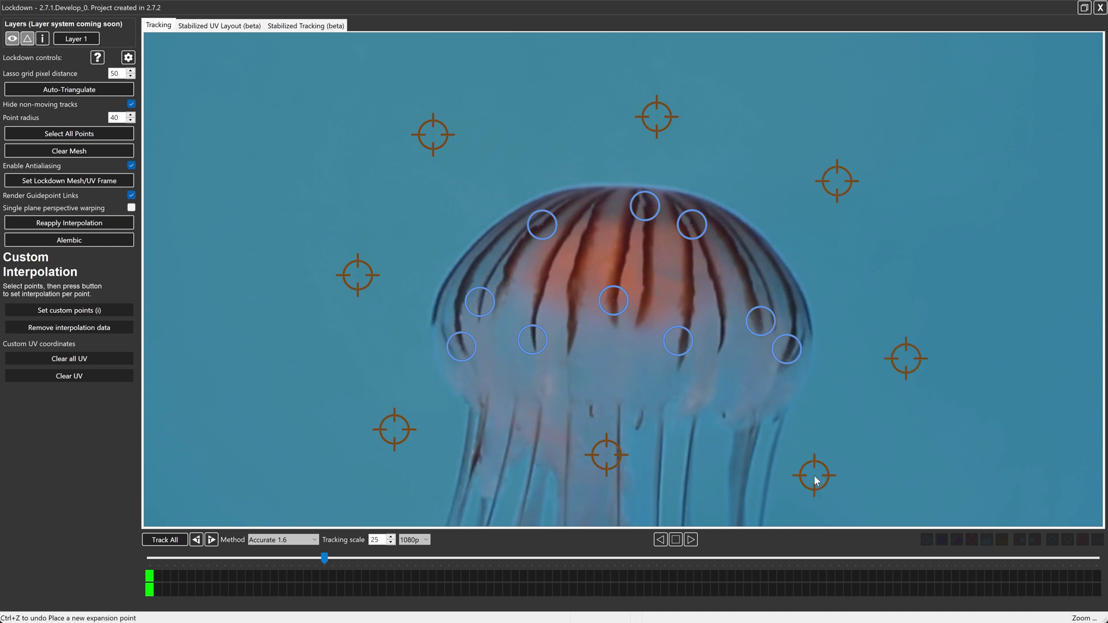
{"action": "left_click", "coordinate": [46, 39]}
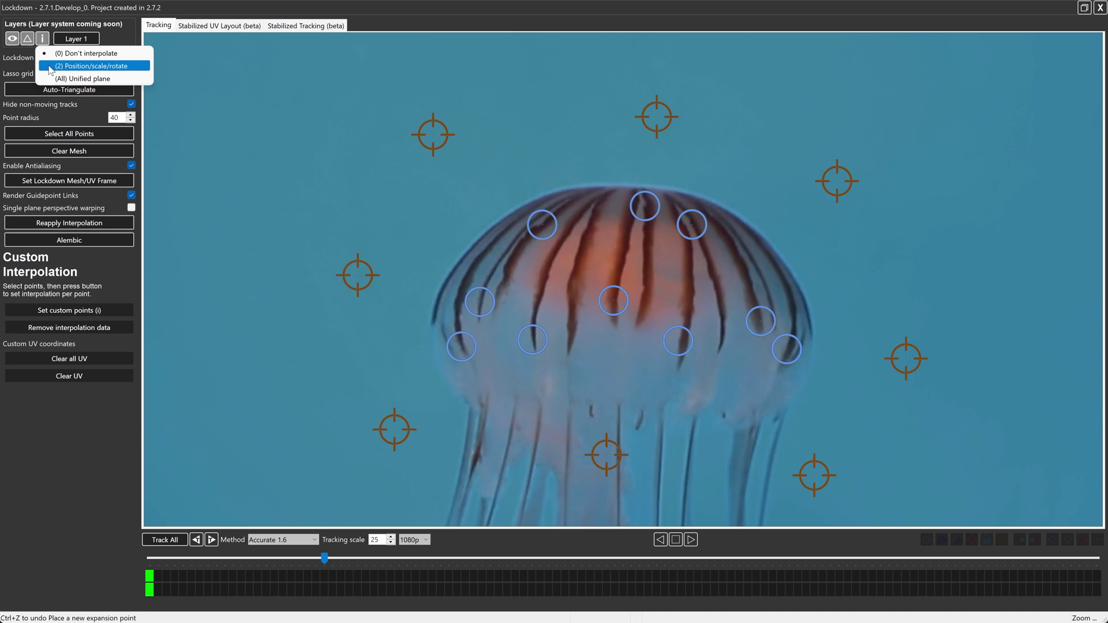
{"action": "left_click", "coordinate": [51, 67]}
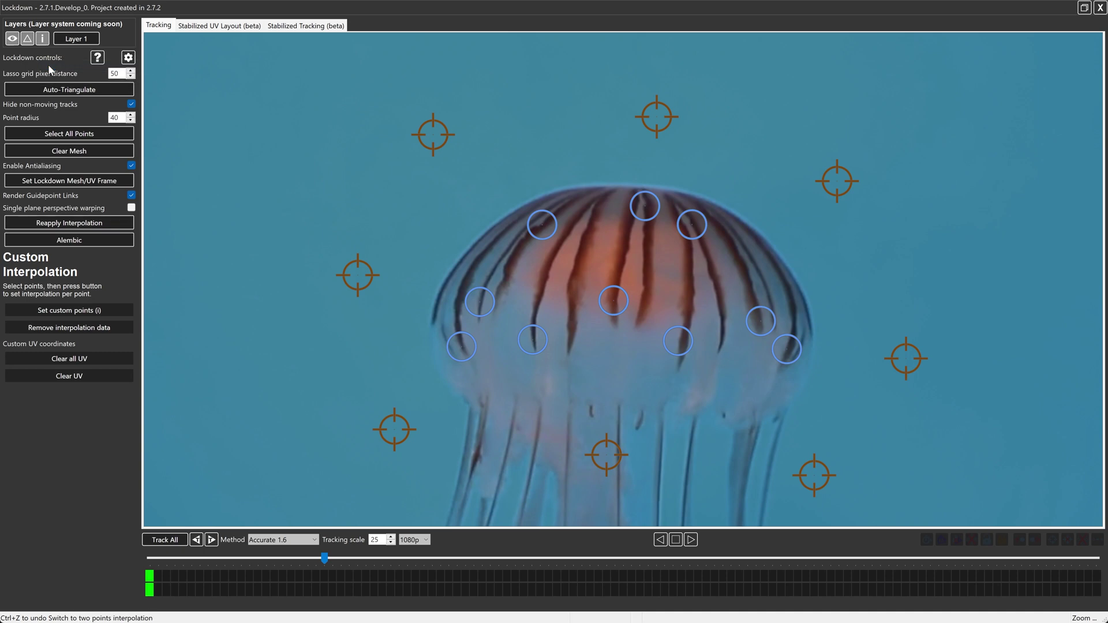
{"action": "left_click_drag", "start_coordinate": [502, 125], "coordinate": [493, 102]}
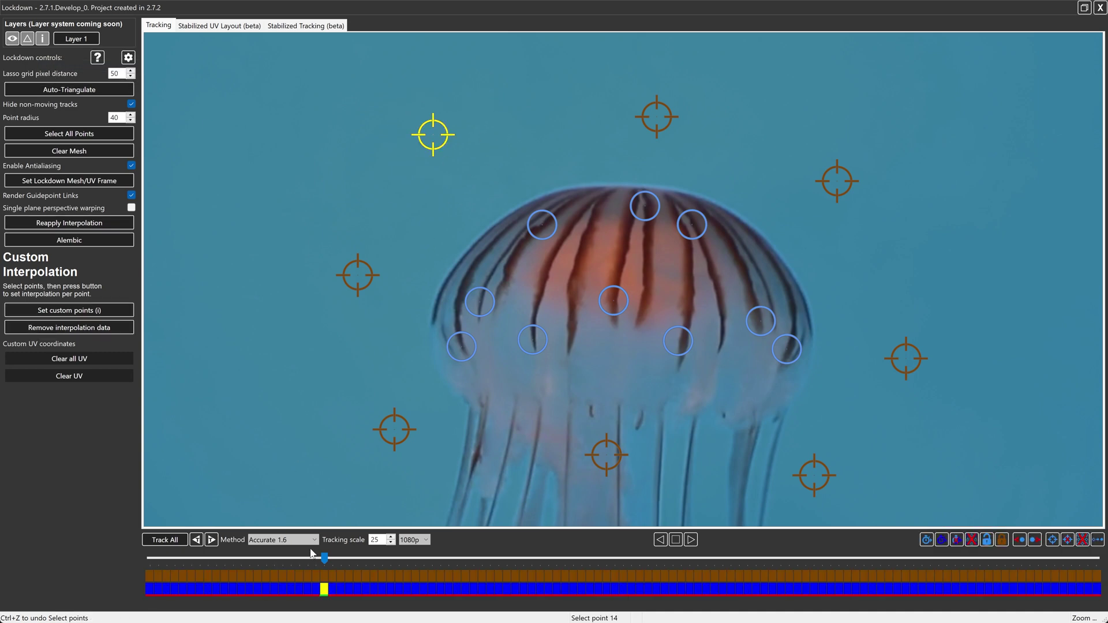
{"action": "left_click_drag", "start_coordinate": [323, 558], "coordinate": [357, 559]}
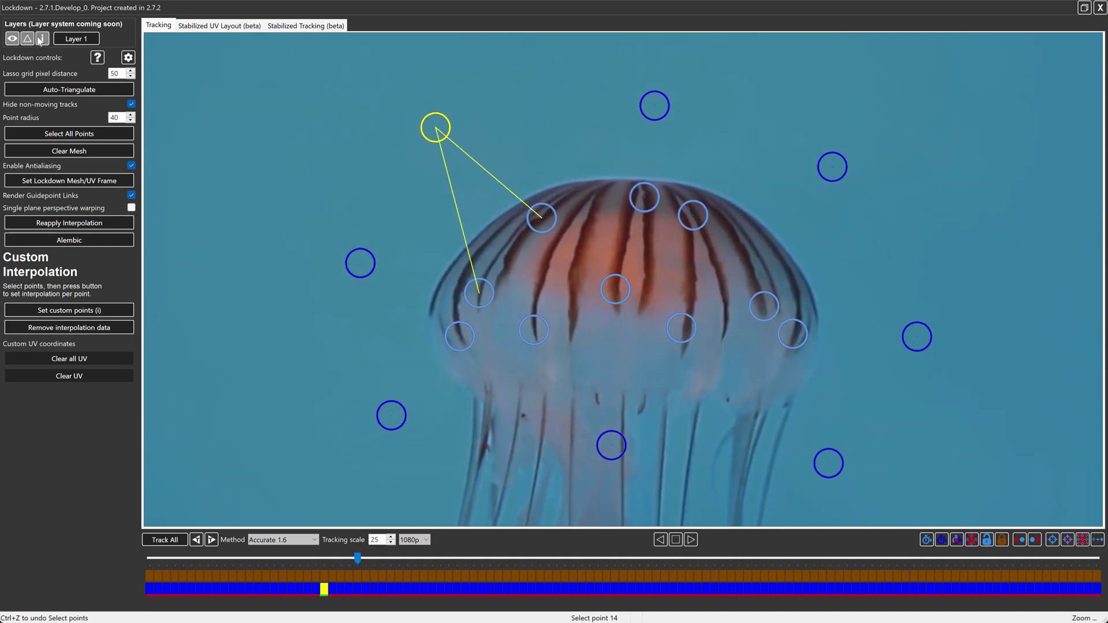
Step: Switch the layer's interpolation to (All) Unified plane and preview how the expansion points move
{"action": "left_click", "coordinate": [39, 40]}
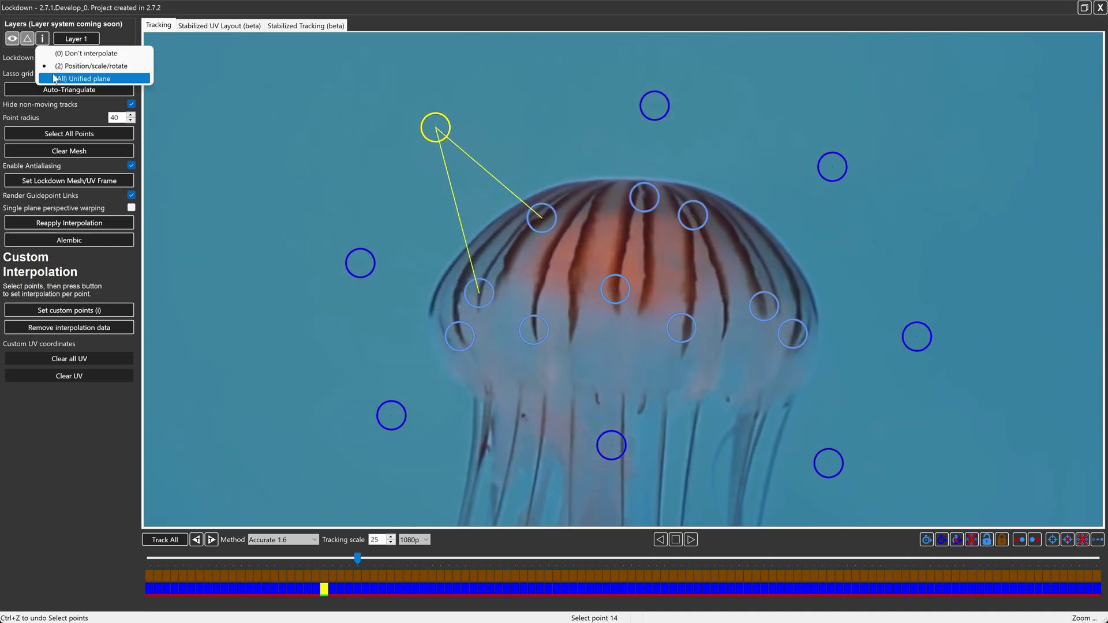
{"action": "left_click", "coordinate": [87, 74]}
{"action": "scroll", "coordinate": [487, 251], "scroll_direction": "down", "scroll_amount": 3}
{"action": "left_click", "coordinate": [287, 249]}
{"action": "scroll", "coordinate": [351, 231], "scroll_direction": "up", "scroll_amount": 1}
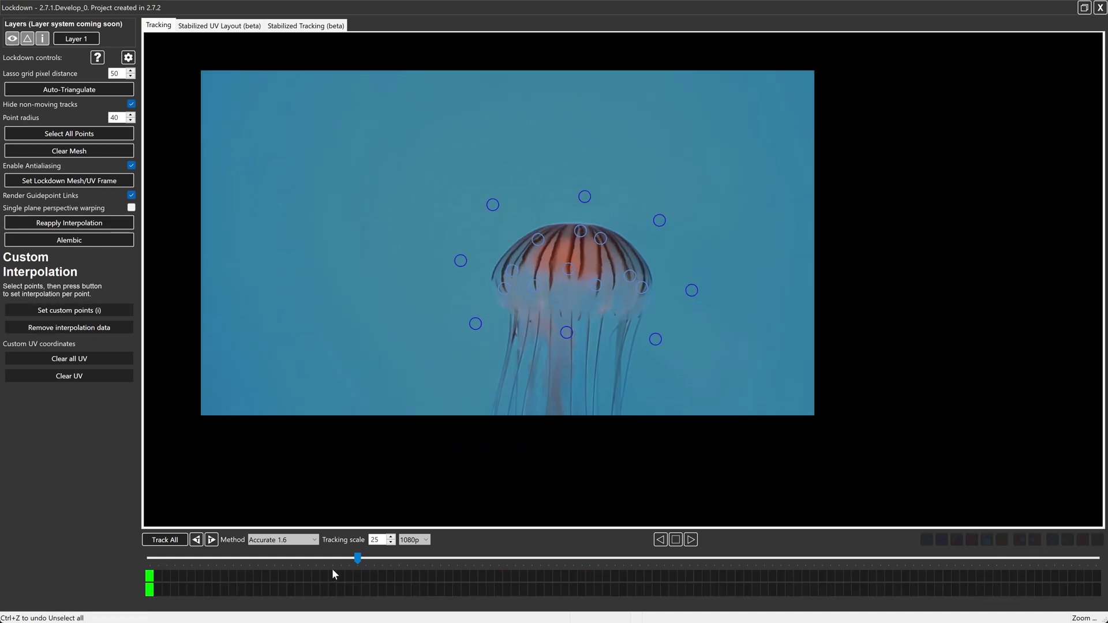
{"action": "left_click_drag", "start_coordinate": [359, 564], "coordinate": [390, 577]}
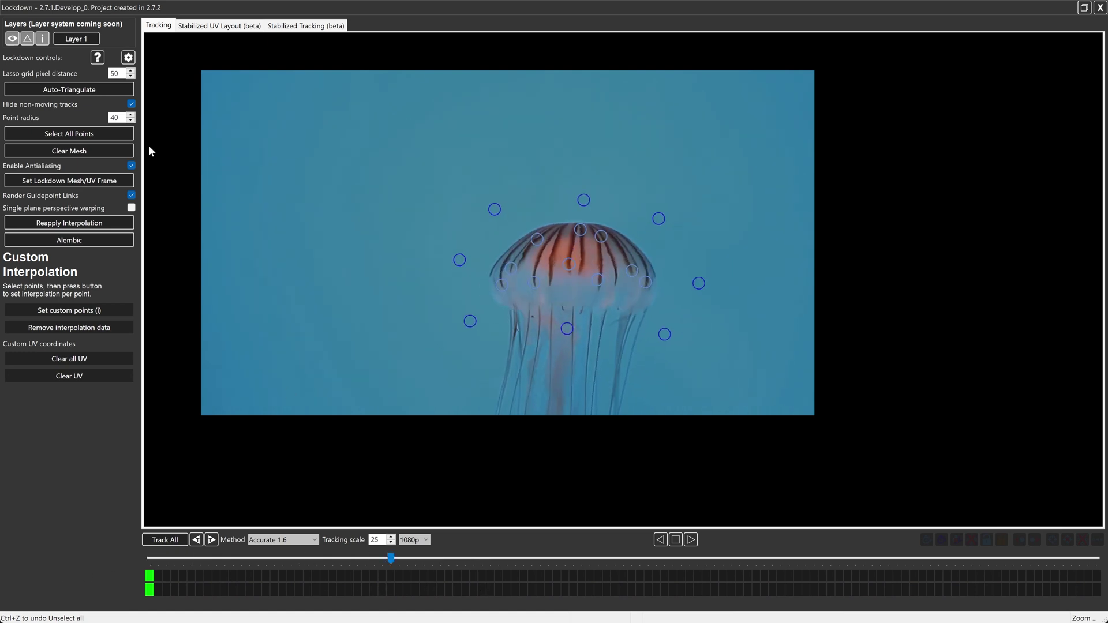
Step: Auto-triangulate a mesh from all points and show it in the Stabilized Tracking view
{"action": "left_click", "coordinate": [97, 89]}
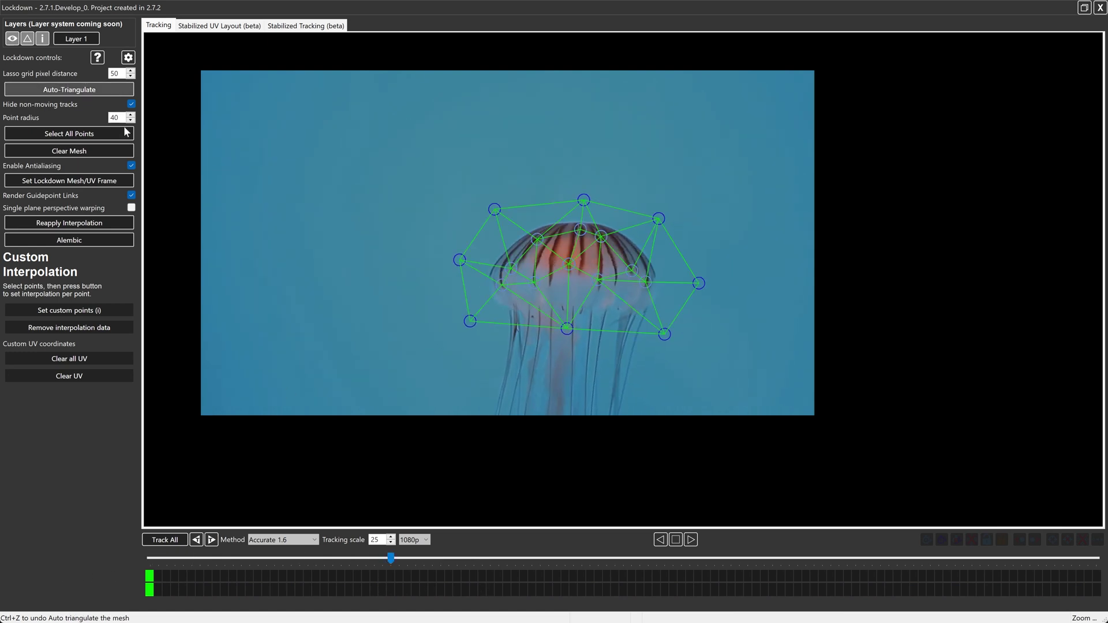
{"action": "left_click", "coordinate": [321, 29]}
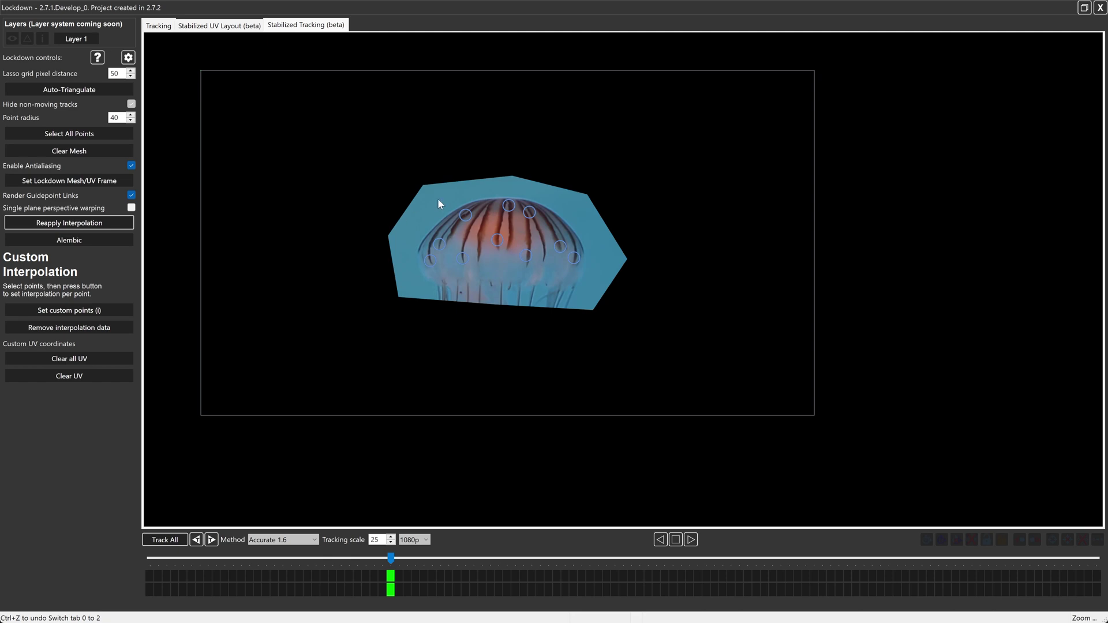
{"action": "scroll", "coordinate": [439, 203], "scroll_direction": "up", "scroll_amount": 5}
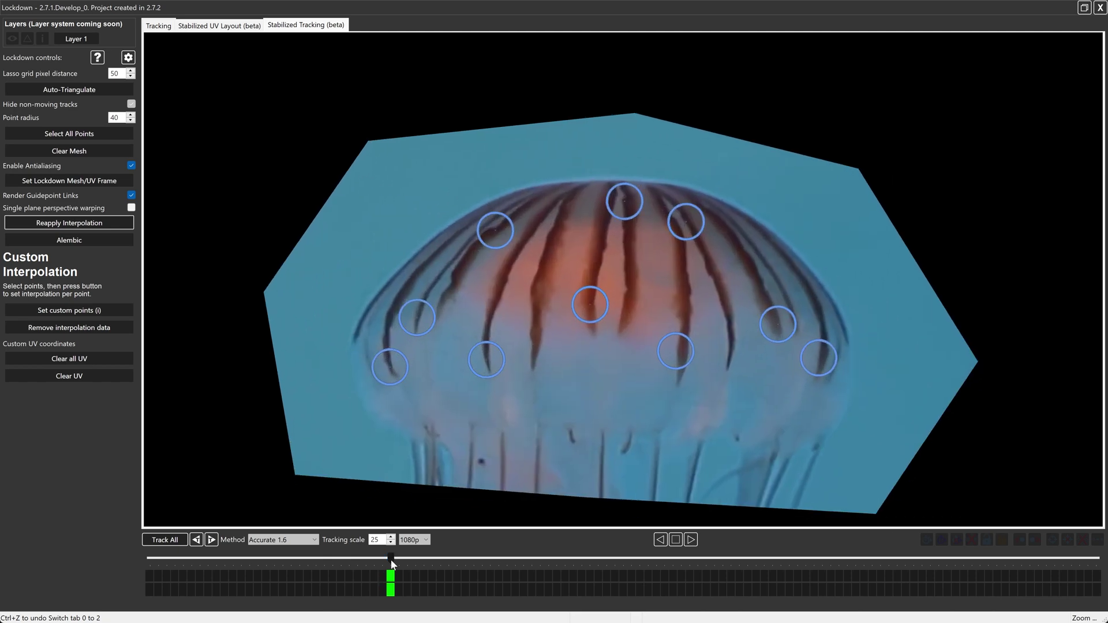
Step: Add a tracking point at the first frame on the unmarked stripe between the two upper-left points
{"action": "left_click_drag", "start_coordinate": [390, 559], "coordinate": [1, 538]}
{"action": "left_click_drag", "start_coordinate": [108, 546], "coordinate": [1, 551]}
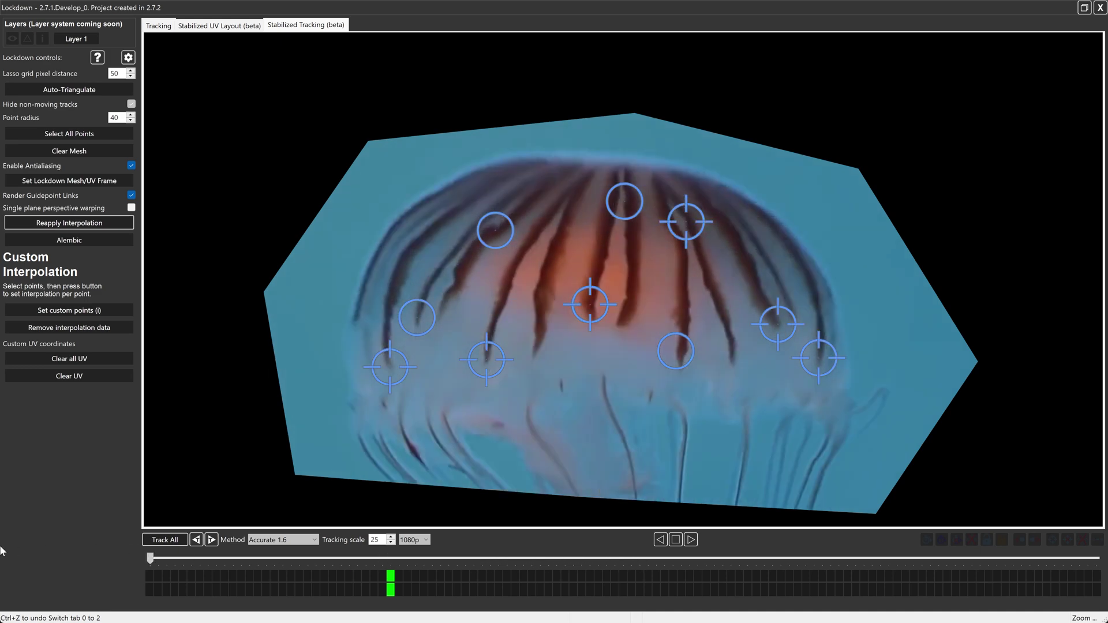
{"action": "left_click", "coordinate": [454, 284]}
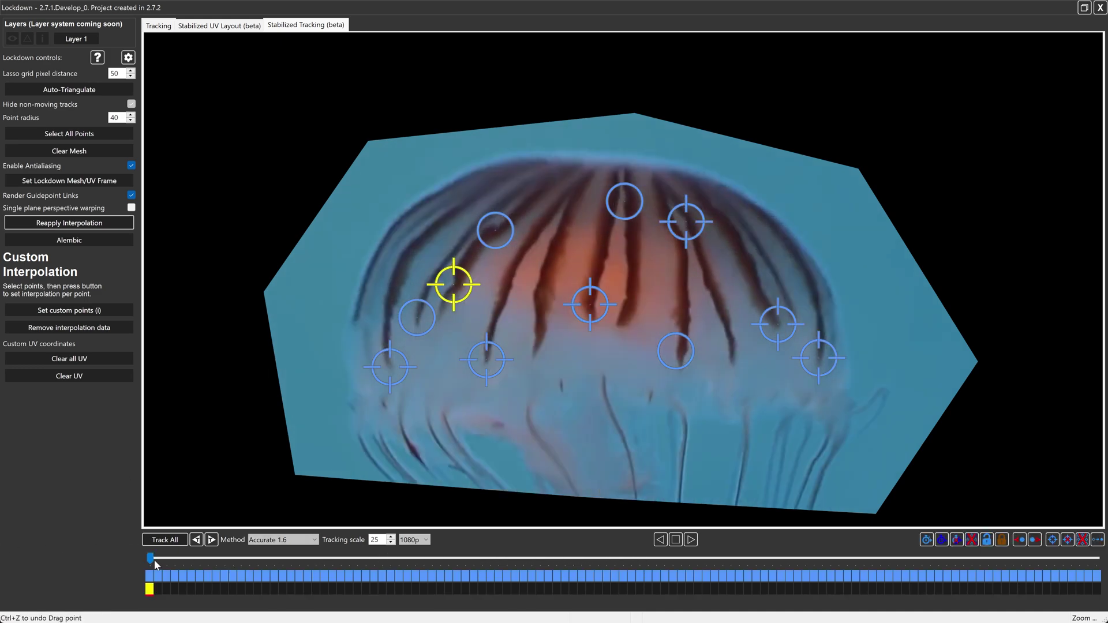
Step: Keyframe the new point on its stripe at frames about 38% and 69% through and at the last frame
{"action": "left_click_drag", "start_coordinate": [176, 560], "coordinate": [506, 561]}
{"action": "left_click_drag", "start_coordinate": [455, 284], "coordinate": [465, 254]}
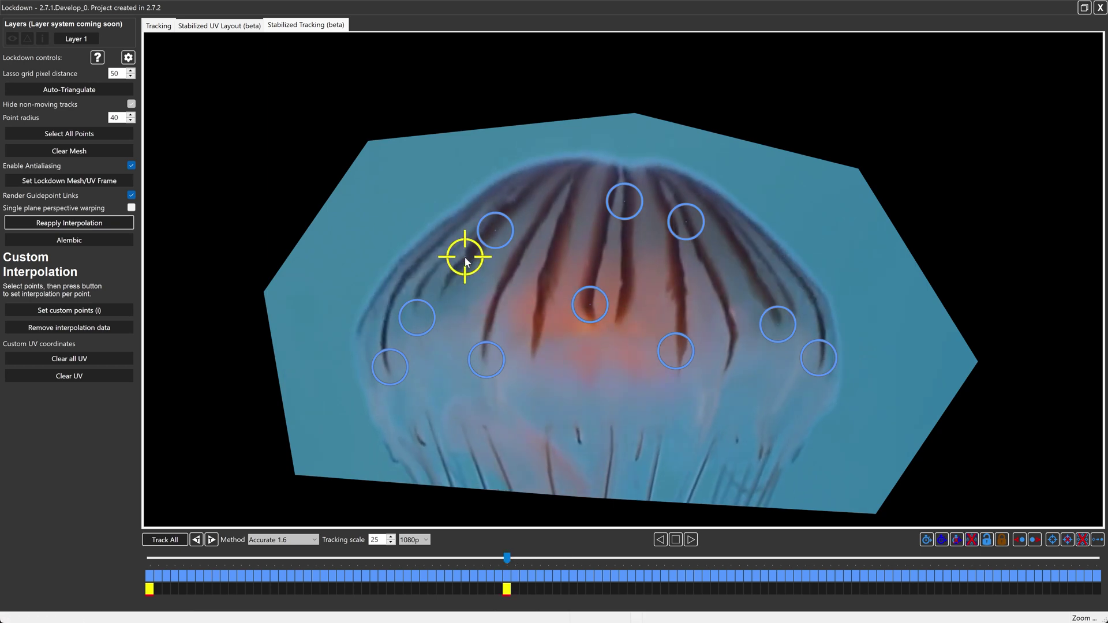
{"action": "left_click_drag", "start_coordinate": [507, 558], "coordinate": [806, 571]}
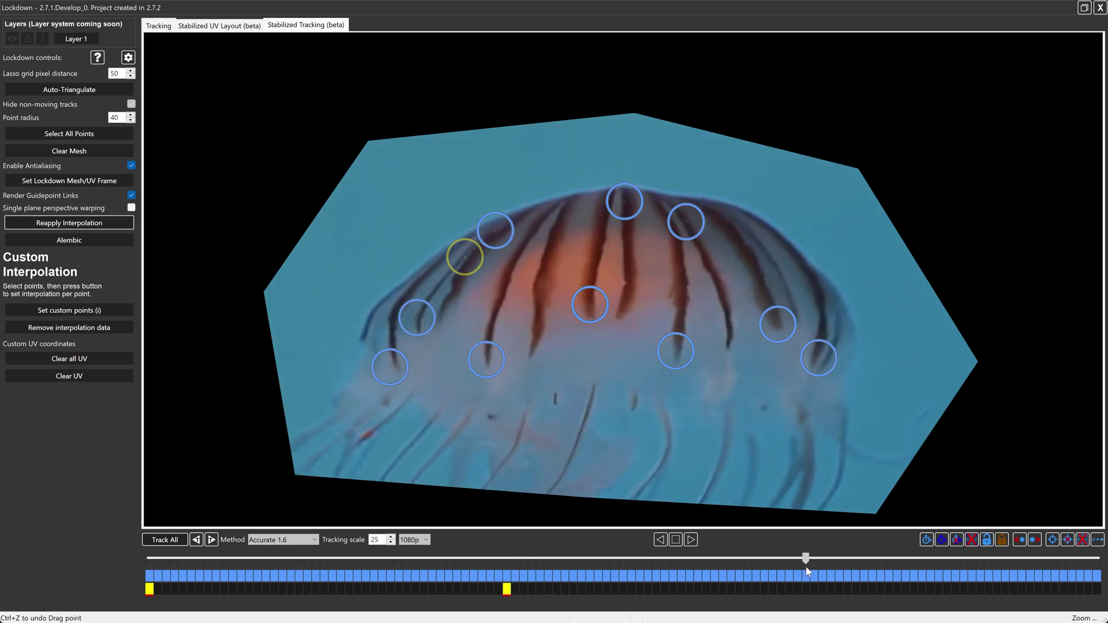
{"action": "left_click_drag", "start_coordinate": [466, 260], "coordinate": [453, 294]}
{"action": "left_click_drag", "start_coordinate": [811, 562], "coordinate": [1097, 559]}
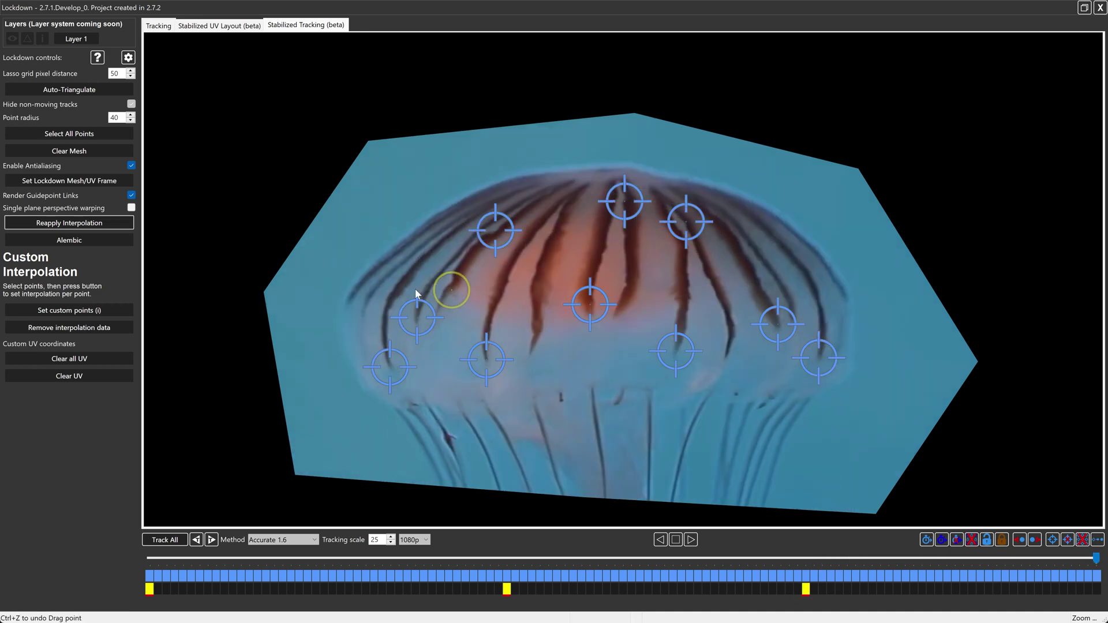
{"action": "left_click_drag", "start_coordinate": [449, 292], "coordinate": [452, 282]}
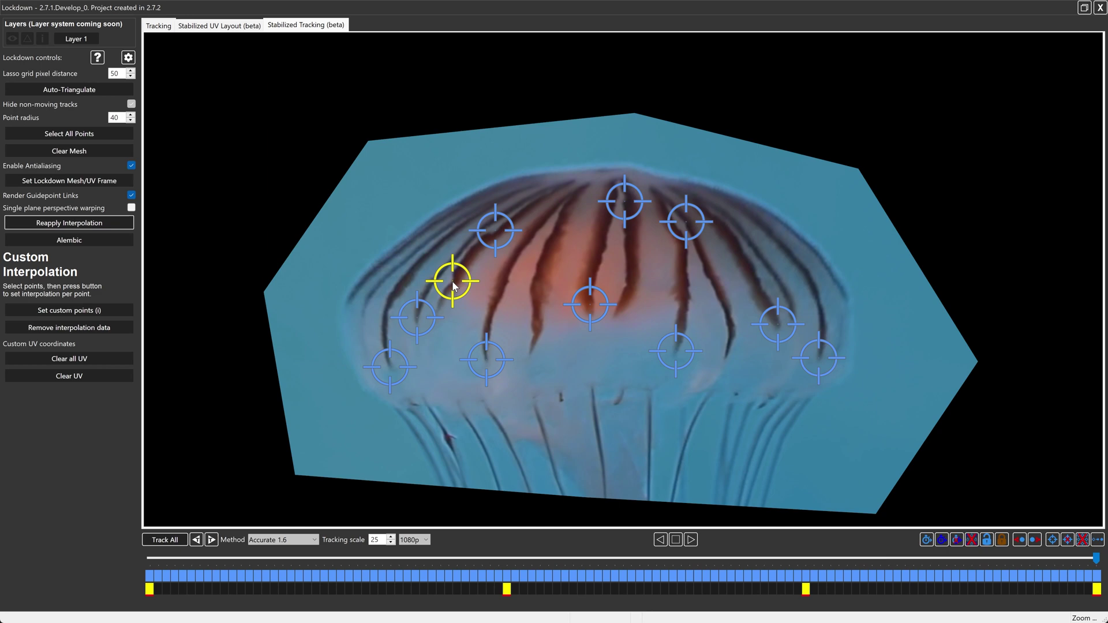
Step: Return to the first frame and lock every tracked point on the bell except the new one
{"action": "mouse_move", "coordinate": [1095, 563]}
{"action": "left_mouse_down"}
{"action": "mouse_move", "coordinate": [220, 559]}
{"action": "mouse_move", "coordinate": [235, 571]}
{"action": "mouse_move", "coordinate": [881, 580]}
{"action": "mouse_move", "coordinate": [1, 603]}
{"action": "left_mouse_up"}
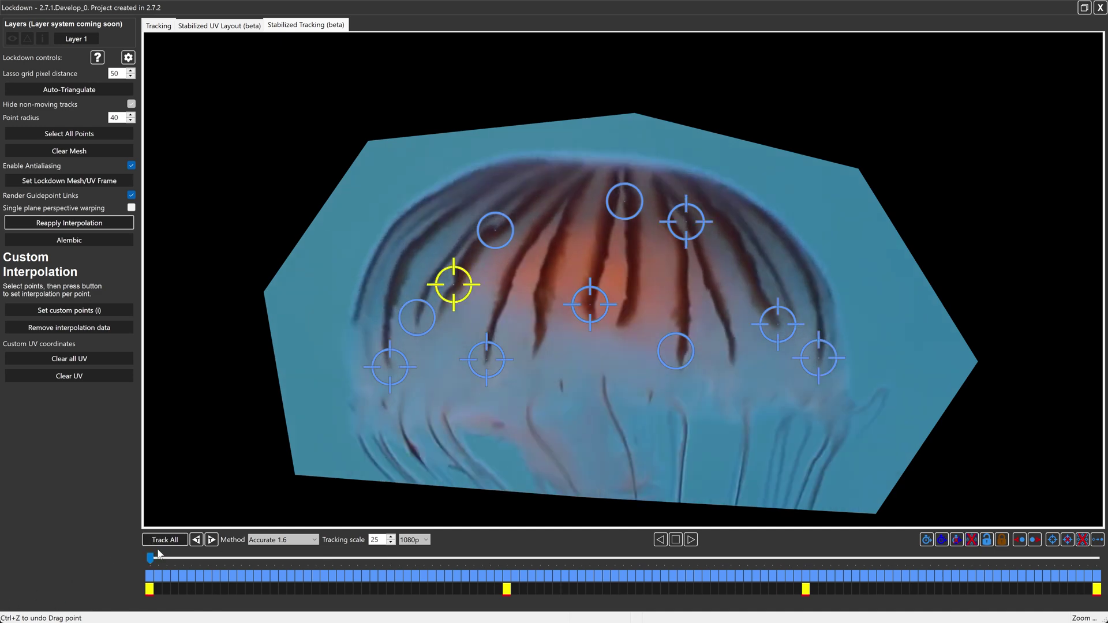
{"action": "mouse_move", "coordinate": [348, 269]}
{"action": "left_mouse_down"}
{"action": "mouse_move", "coordinate": [846, 408]}
{"action": "mouse_move", "coordinate": [732, 150]}
{"action": "mouse_move", "coordinate": [481, 131]}
{"action": "left_mouse_up"}
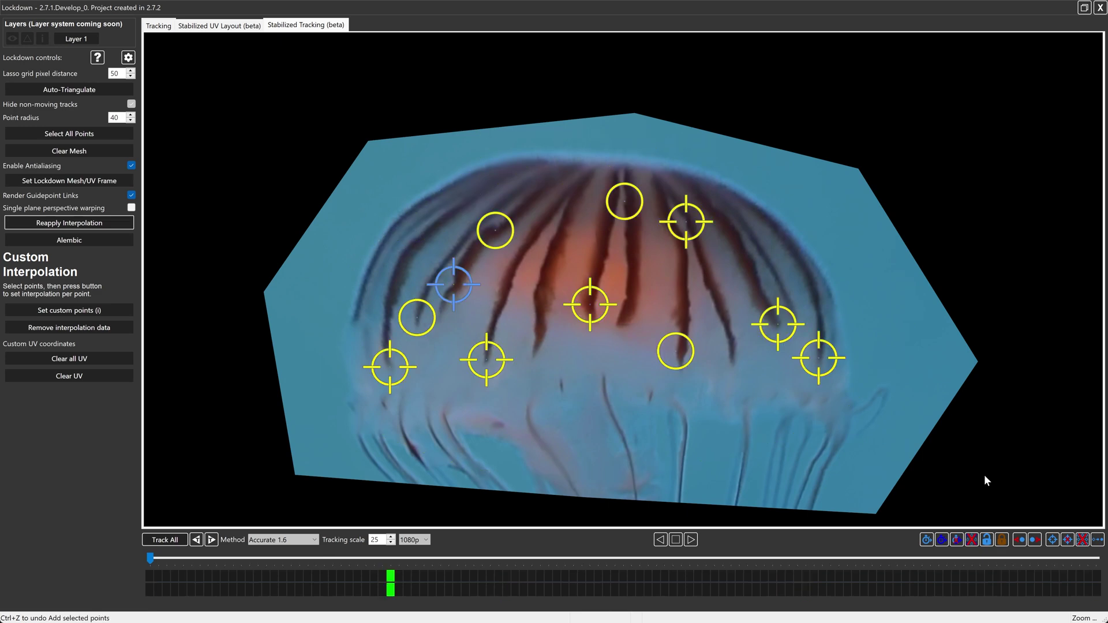
{"action": "left_click", "coordinate": [1003, 539]}
{"action": "left_click", "coordinate": [526, 291]}
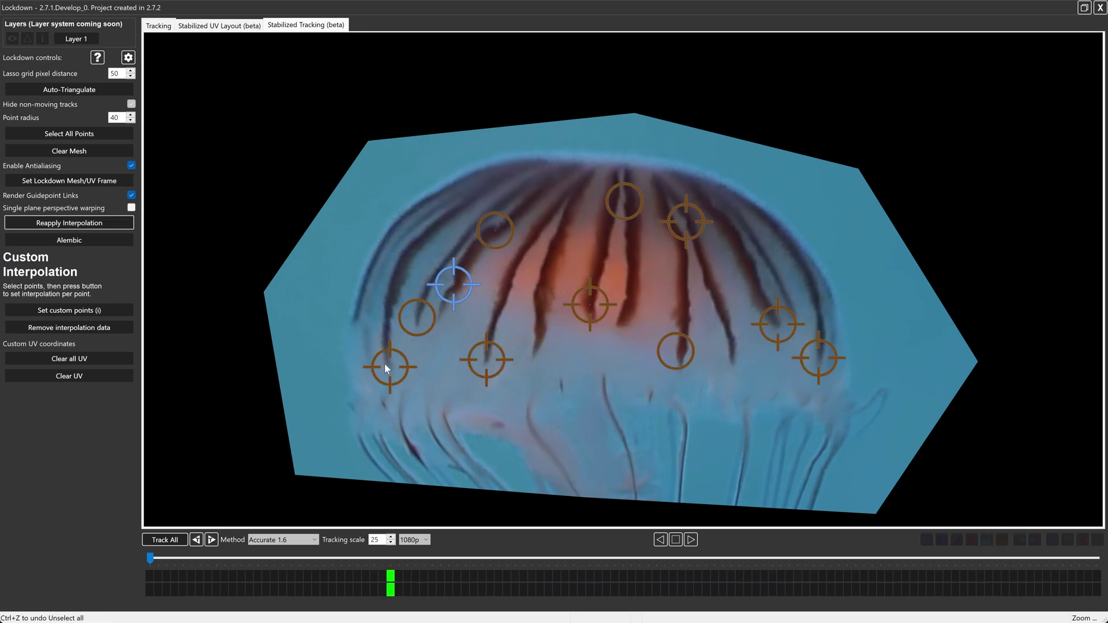
Step: Track the new point through the whole clip and add a correcting keyframe on its stripe near the middle
{"action": "left_click", "coordinate": [165, 540]}
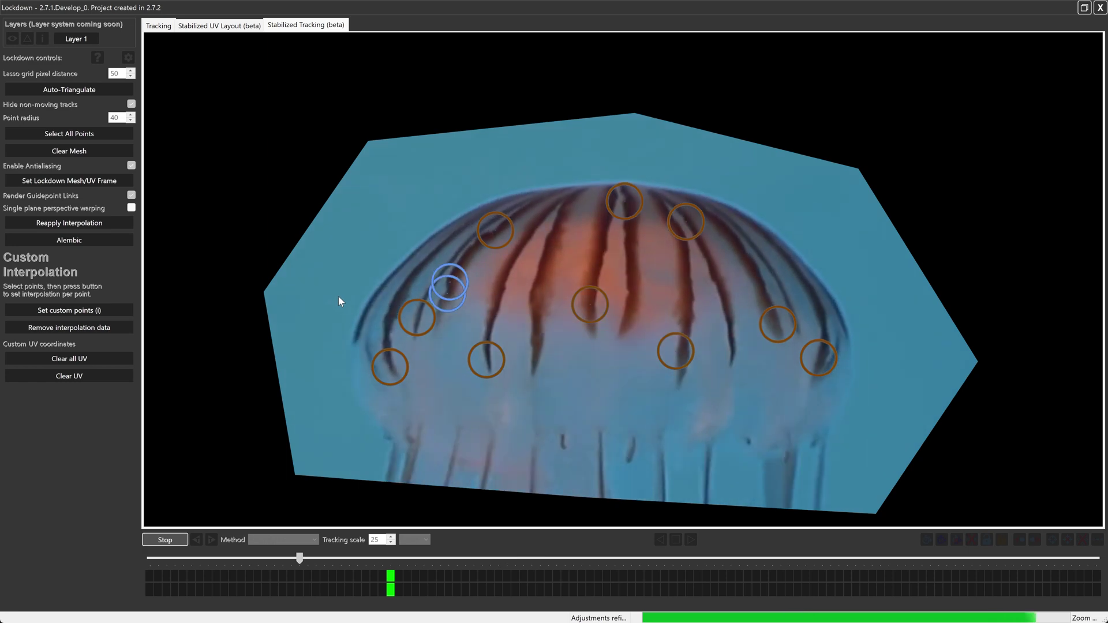
{"action": "left_click_drag", "start_coordinate": [150, 558], "coordinate": [606, 557]}
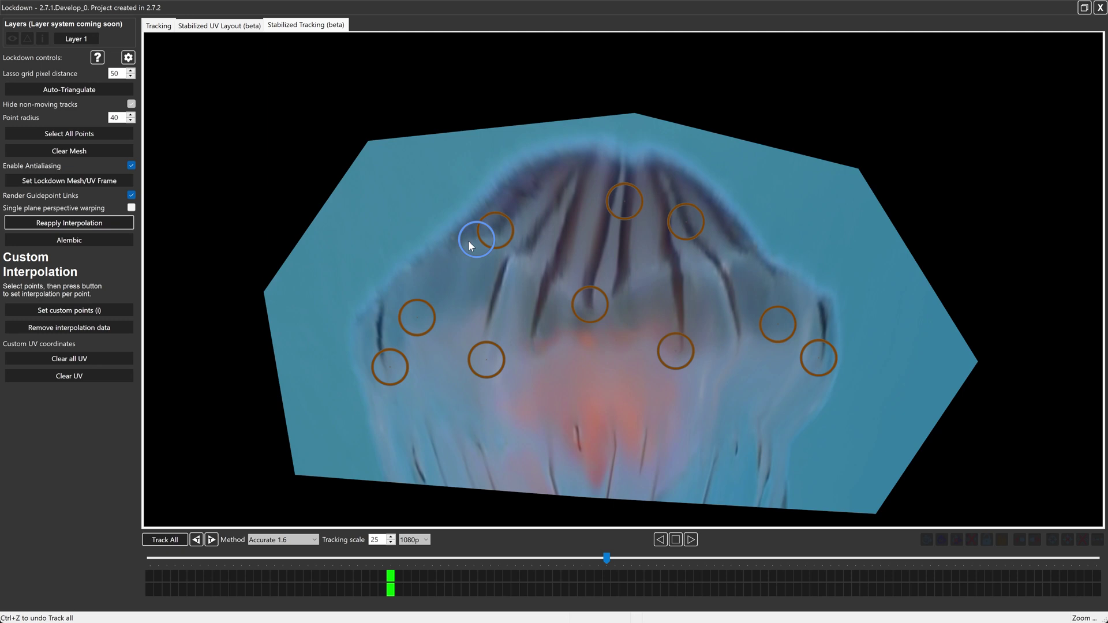
{"action": "left_click_drag", "start_coordinate": [468, 240], "coordinate": [476, 236]}
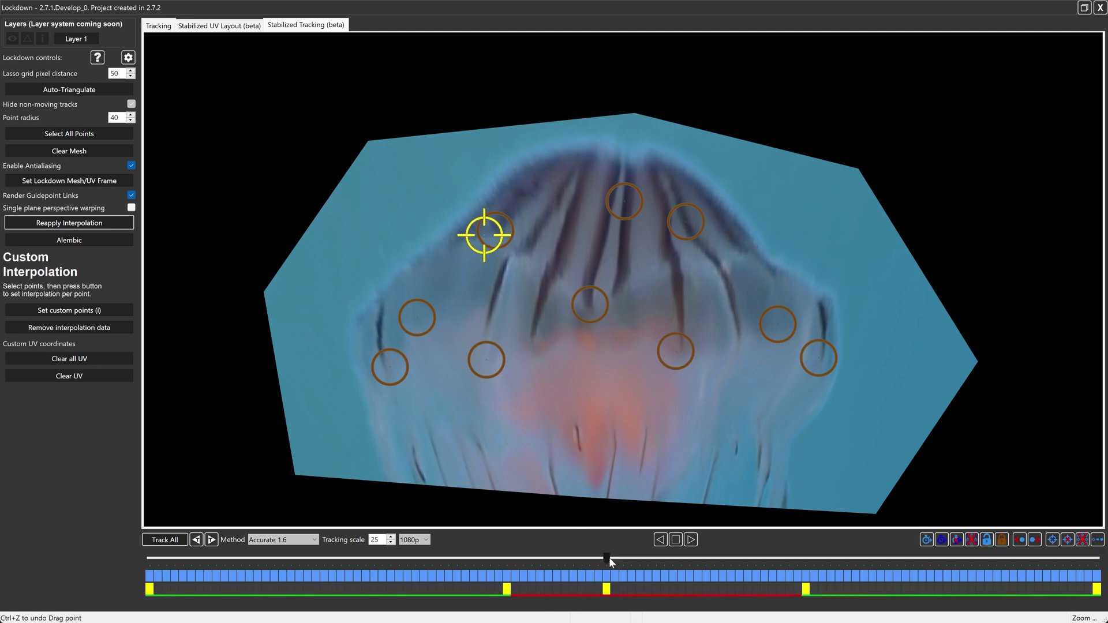
Step: Add a correcting keyframe for the new point on its stripe about 79% through the clip and scrub through to check the track
{"action": "left_click_drag", "start_coordinate": [609, 557], "coordinate": [898, 584]}
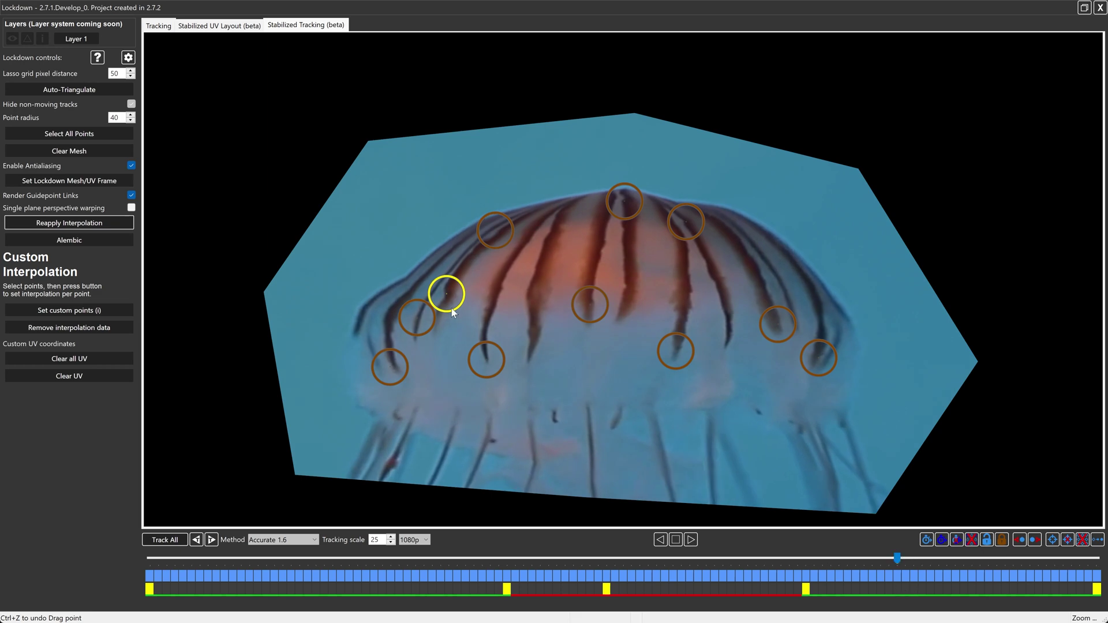
{"action": "left_click_drag", "start_coordinate": [451, 308], "coordinate": [450, 312]}
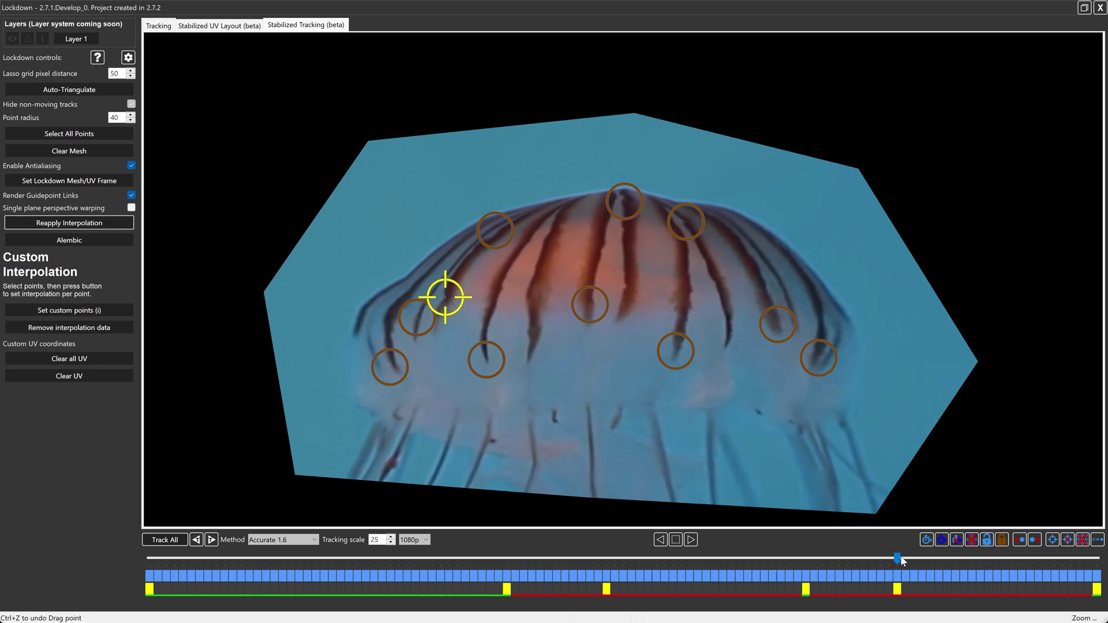
{"action": "left_click_drag", "start_coordinate": [902, 561], "coordinate": [90, 521]}
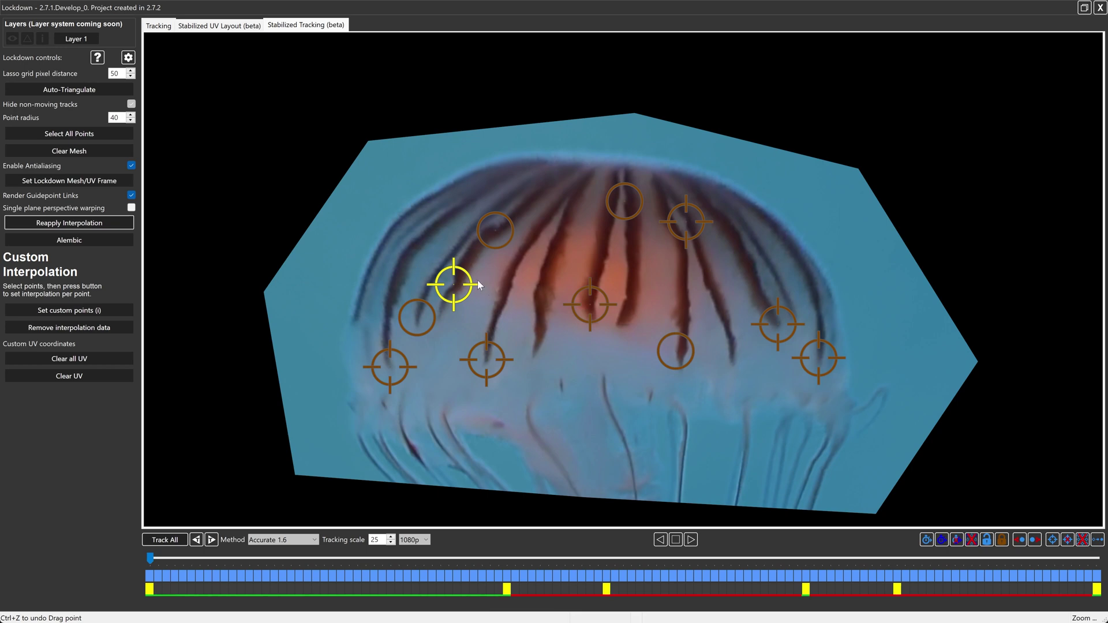
{"action": "left_click_drag", "start_coordinate": [1094, 563], "coordinate": [53, 565]}
Step: Clear the mesh in the Tracking view, auto-triangulate it again with the new point included, and return to Stabilized Tracking
{"action": "left_click", "coordinate": [161, 26]}
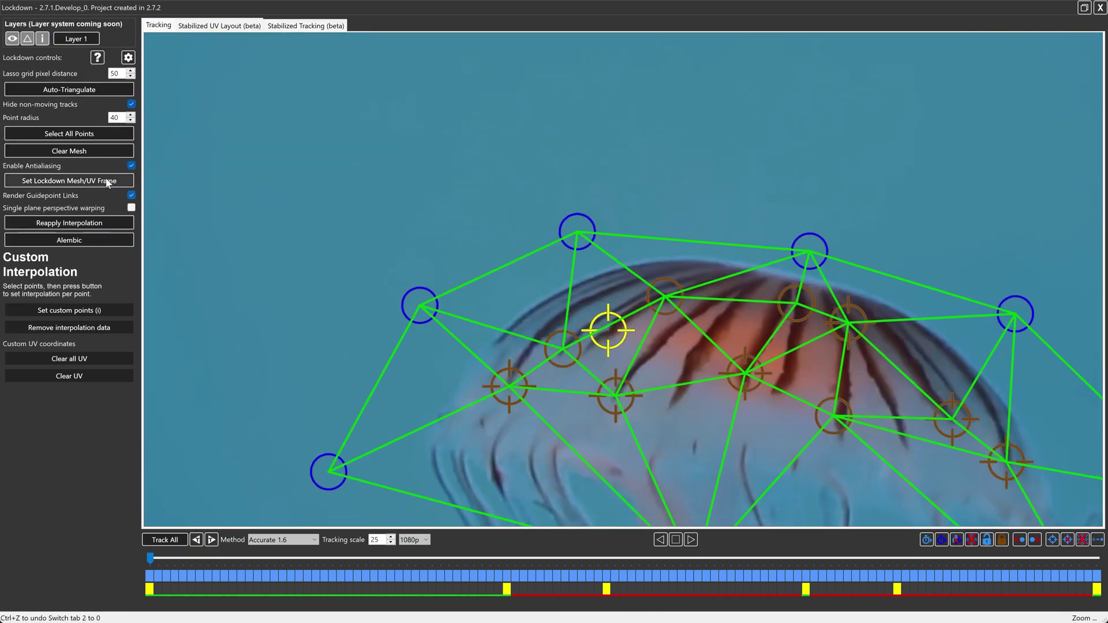
{"action": "left_click", "coordinate": [86, 152]}
{"action": "left_click", "coordinate": [89, 91]}
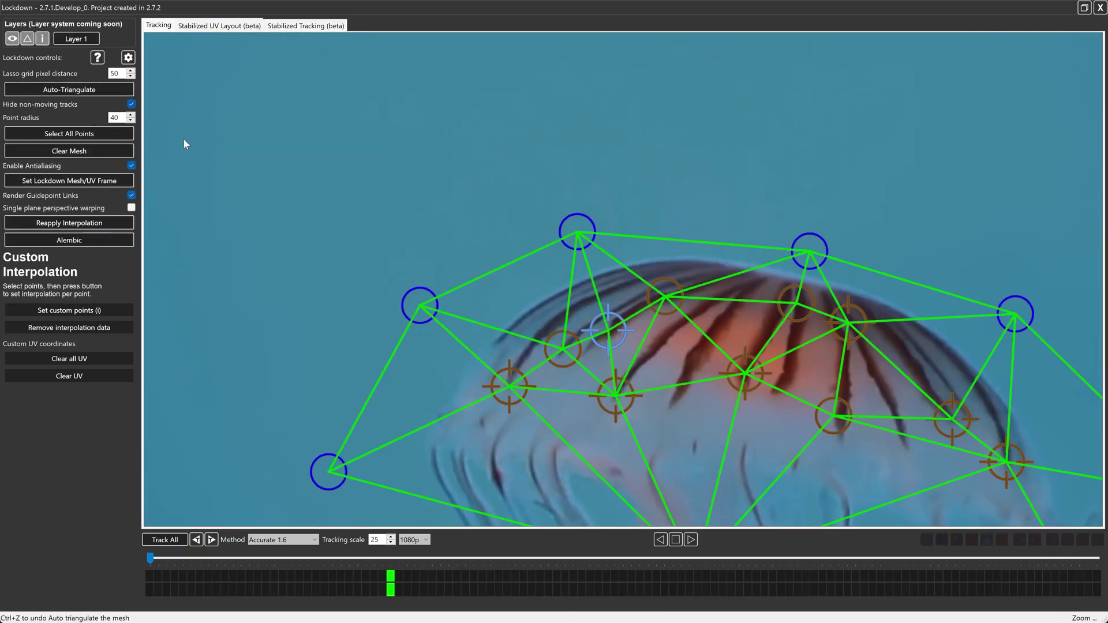
{"action": "left_click", "coordinate": [340, 26]}
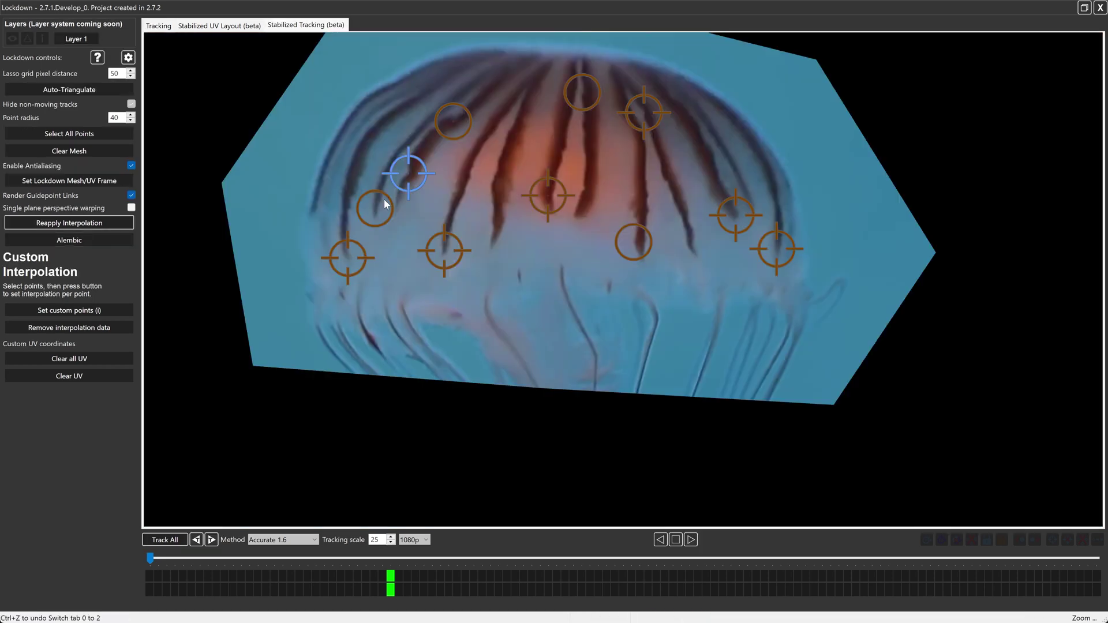
Step: Keyframe the locked point just below-left of the new one on its stripe tip at frames about 17%, 36%, 62% and 89% through
{"action": "left_click_drag", "start_coordinate": [411, 196], "coordinate": [469, 228]}
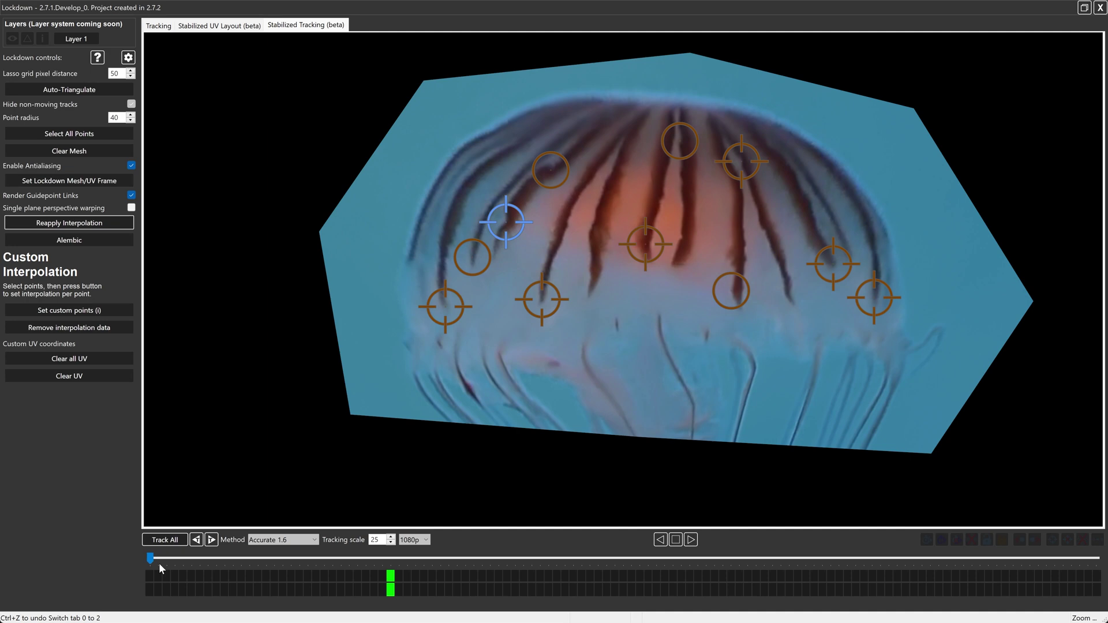
{"action": "left_click_drag", "start_coordinate": [151, 558], "coordinate": [312, 617]}
{"action": "scroll", "coordinate": [488, 243], "scroll_direction": "up", "scroll_amount": 5}
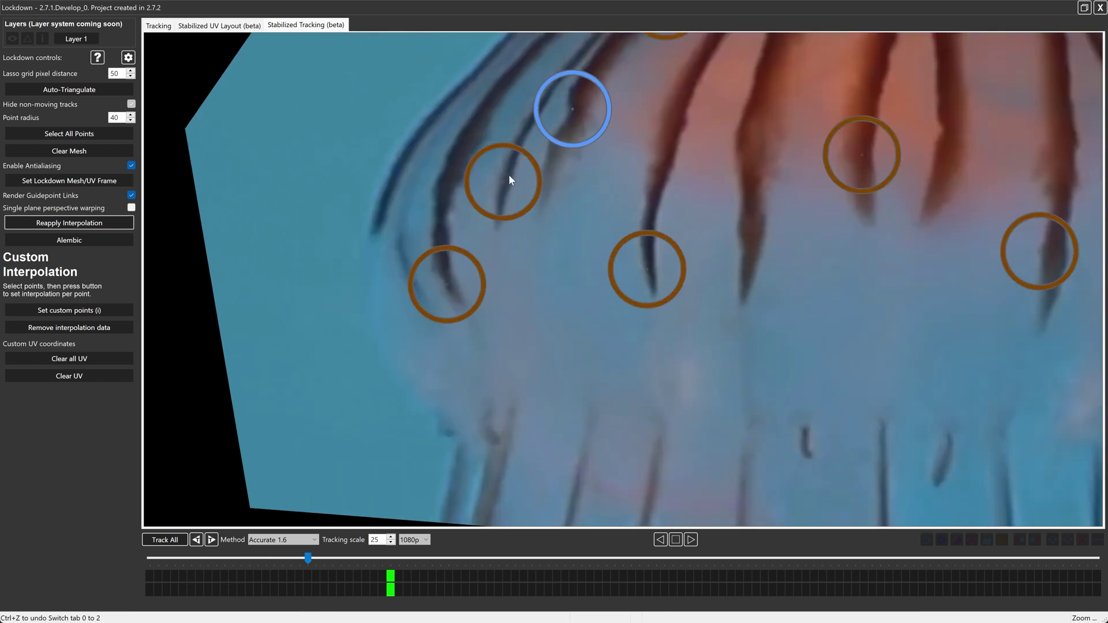
{"action": "left_click_drag", "start_coordinate": [509, 180], "coordinate": [501, 213]}
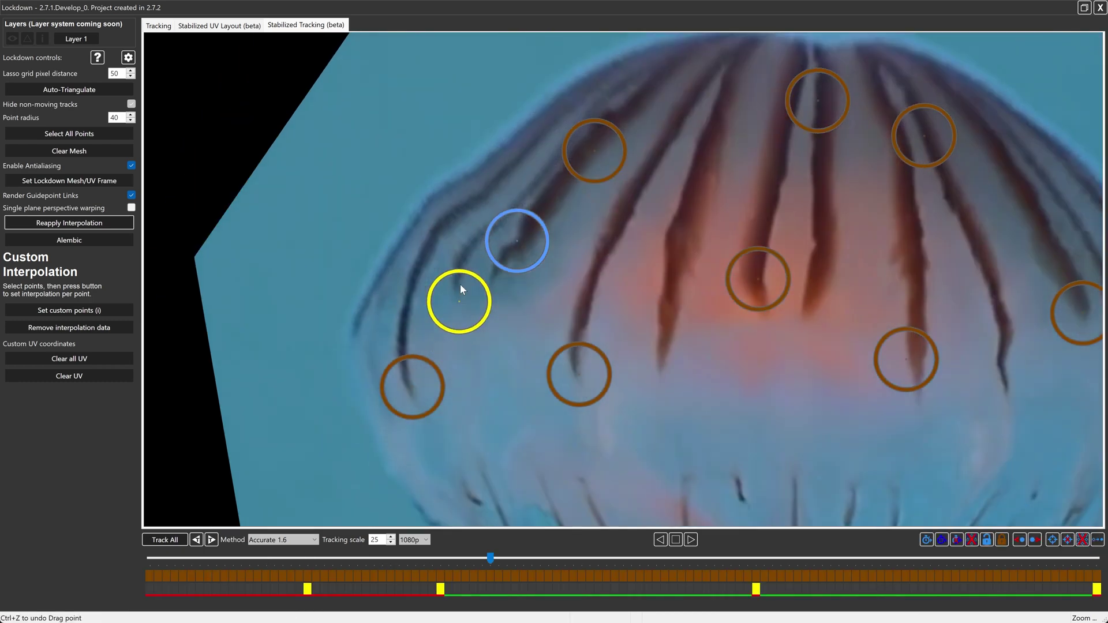
{"action": "left_click_drag", "start_coordinate": [459, 284], "coordinate": [459, 294]}
{"action": "left_click_drag", "start_coordinate": [492, 563], "coordinate": [742, 565]}
{"action": "left_click_drag", "start_coordinate": [455, 283], "coordinate": [462, 293]}
{"action": "left_click_drag", "start_coordinate": [741, 560], "coordinate": [988, 561]}
{"action": "left_click_drag", "start_coordinate": [457, 299], "coordinate": [455, 334]}
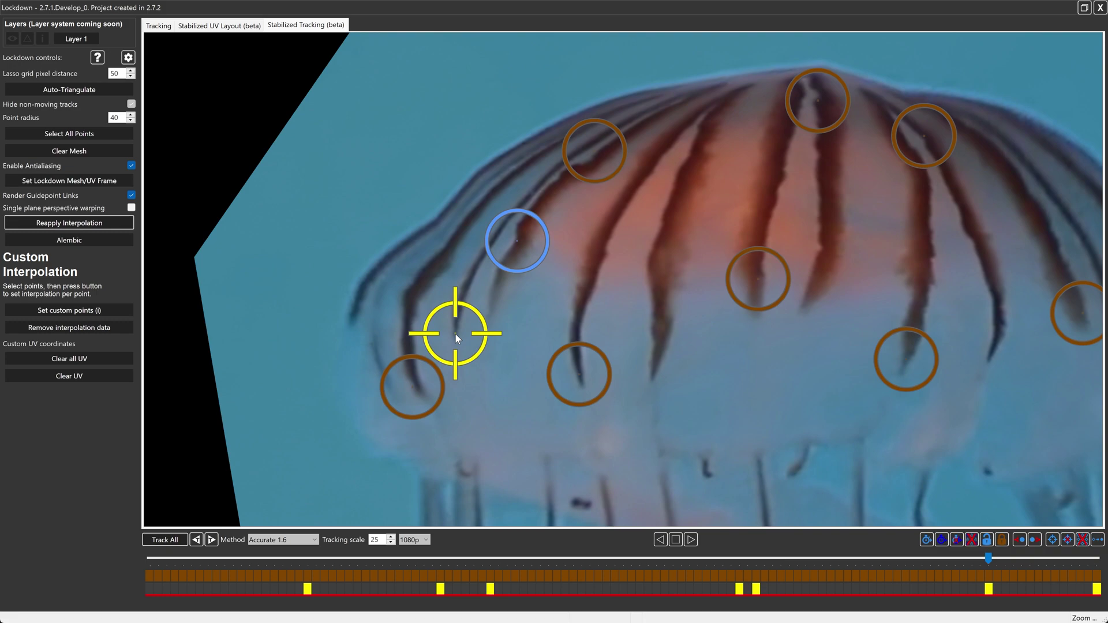
Step: Keyframe the same point on its stripe tip about 68% through and at the first frame, and reapply the interpolation
{"action": "left_click_drag", "start_coordinate": [989, 560], "coordinate": [790, 580]}
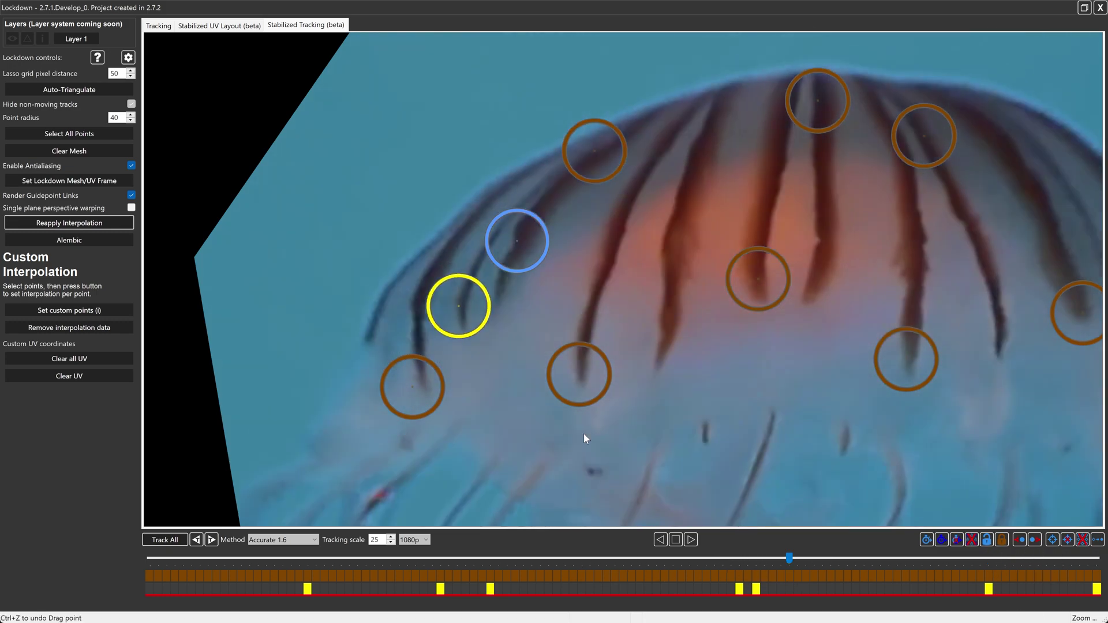
{"action": "left_click", "coordinate": [463, 305]}
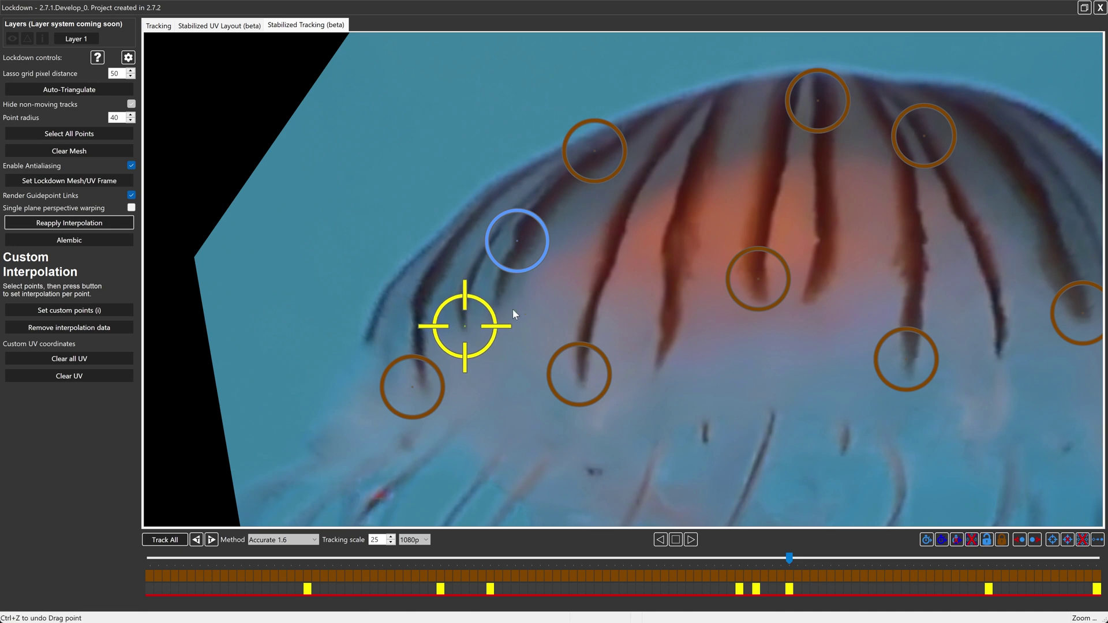
{"action": "left_click", "coordinate": [309, 558]}
{"action": "left_click_drag", "start_coordinate": [309, 558], "coordinate": [98, 556]}
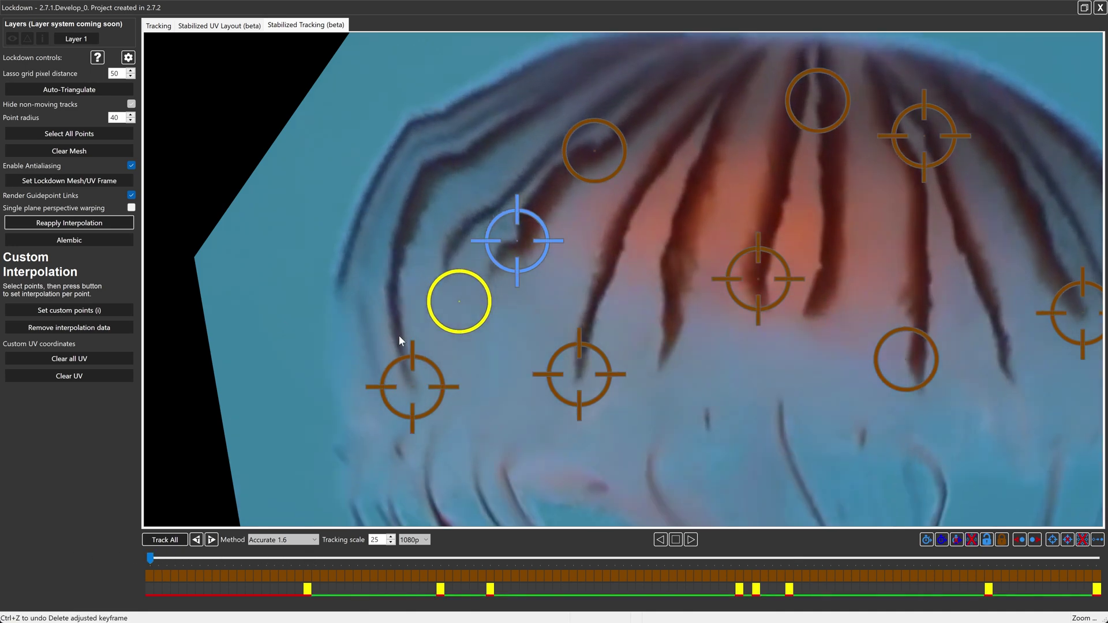
{"action": "left_click_drag", "start_coordinate": [459, 301], "coordinate": [445, 275]}
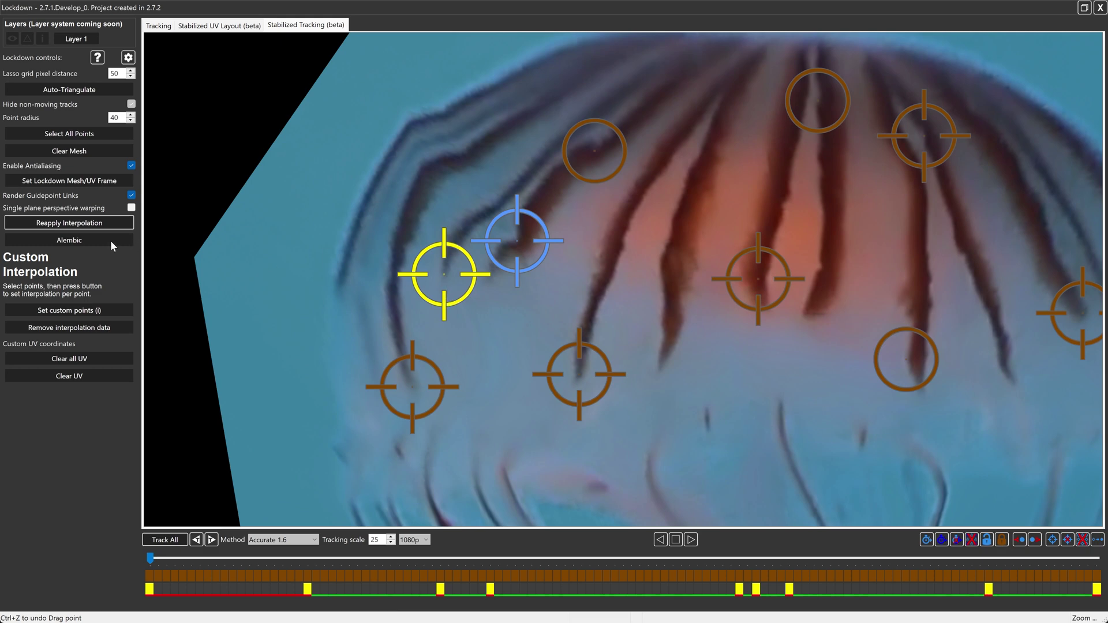
{"action": "left_click", "coordinate": [95, 223]}
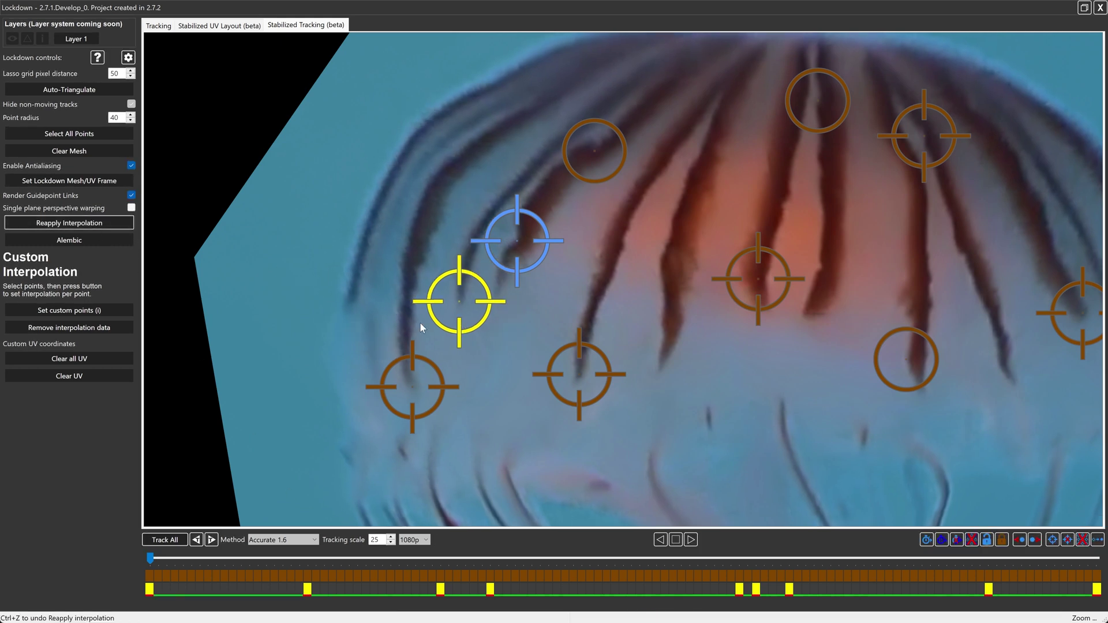
Step: Keyframe the point on its stripe tip at about 9%, 24% and 42% through the clip, reapplying the interpolation after each correction
{"action": "left_click_drag", "start_coordinate": [151, 557], "coordinate": [233, 558]}
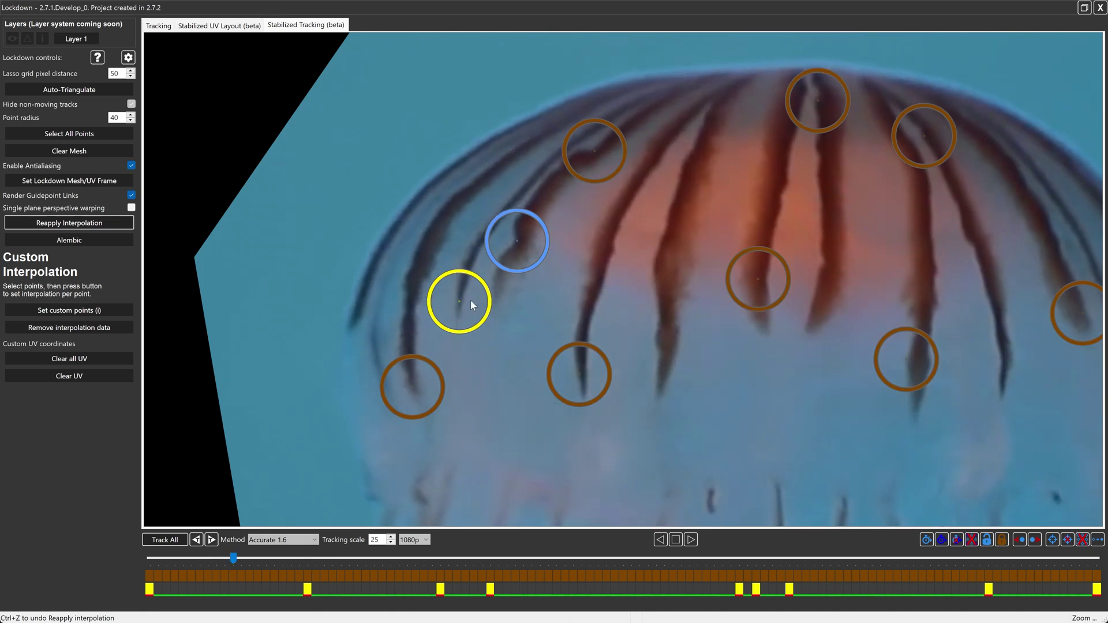
{"action": "left_click_drag", "start_coordinate": [458, 301], "coordinate": [458, 313]}
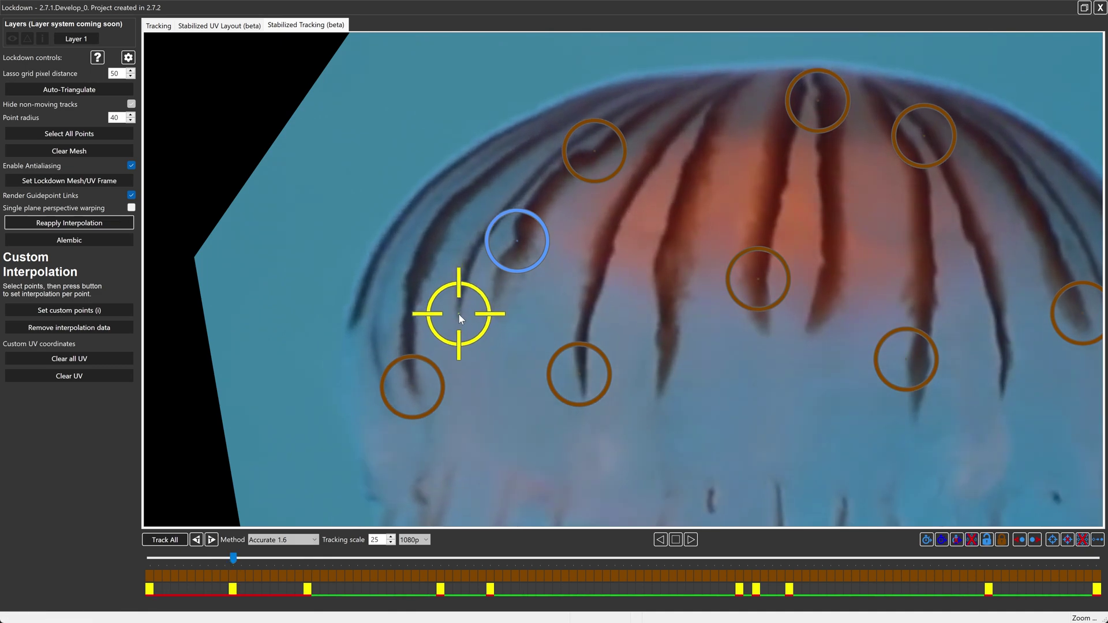
{"action": "left_click", "coordinate": [104, 222]}
{"action": "left_click_drag", "start_coordinate": [240, 560], "coordinate": [374, 557]}
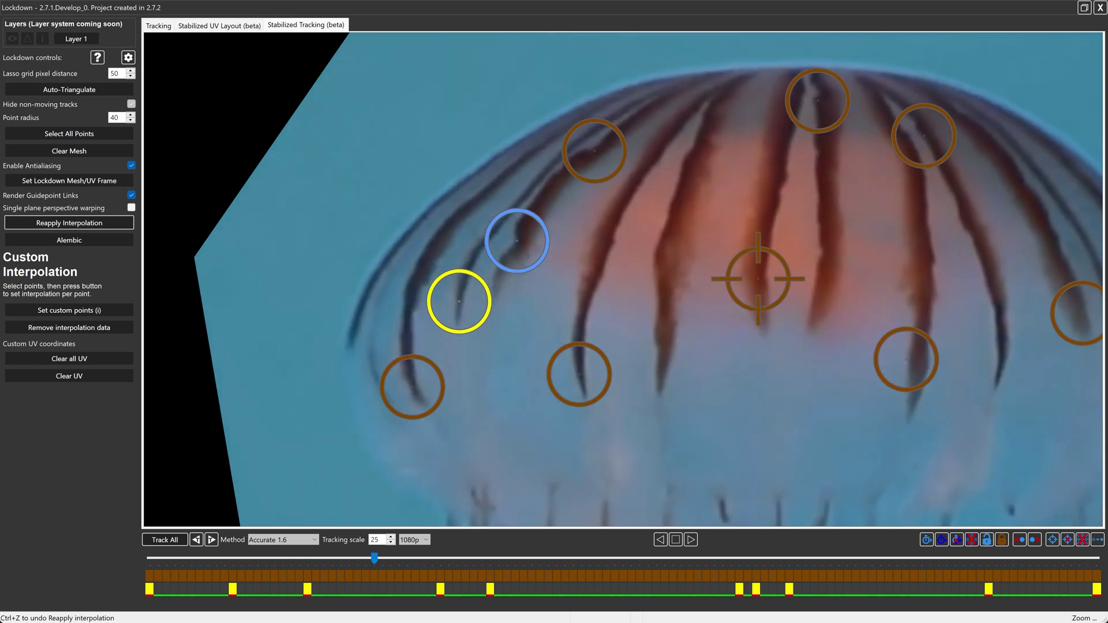
{"action": "left_click_drag", "start_coordinate": [454, 299], "coordinate": [455, 318]}
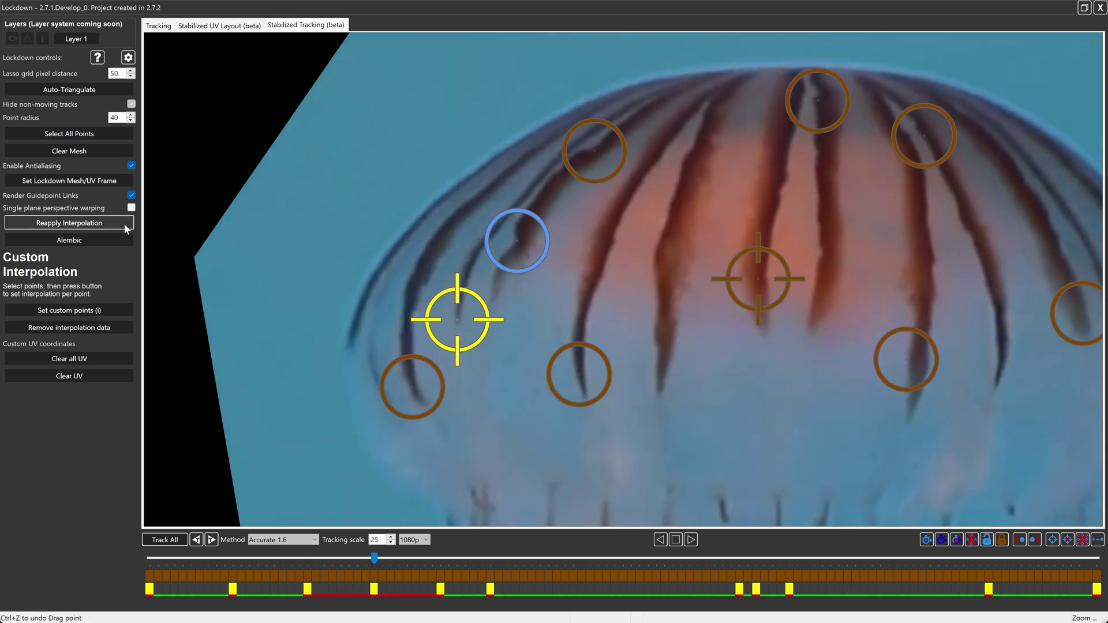
{"action": "left_click", "coordinate": [69, 223]}
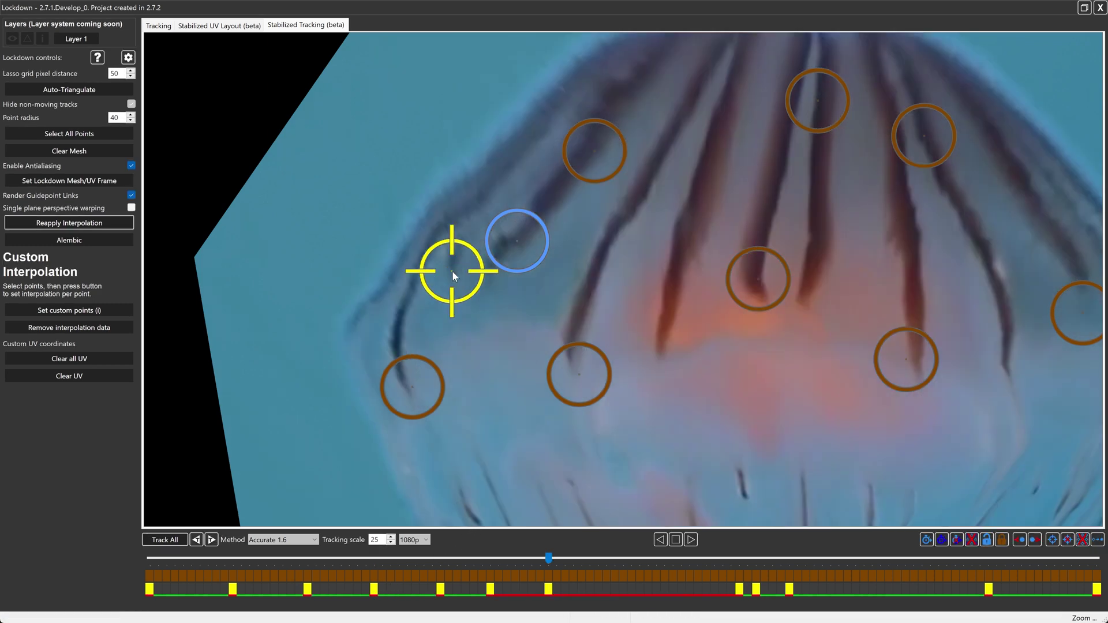
{"action": "left_click", "coordinate": [111, 223]}
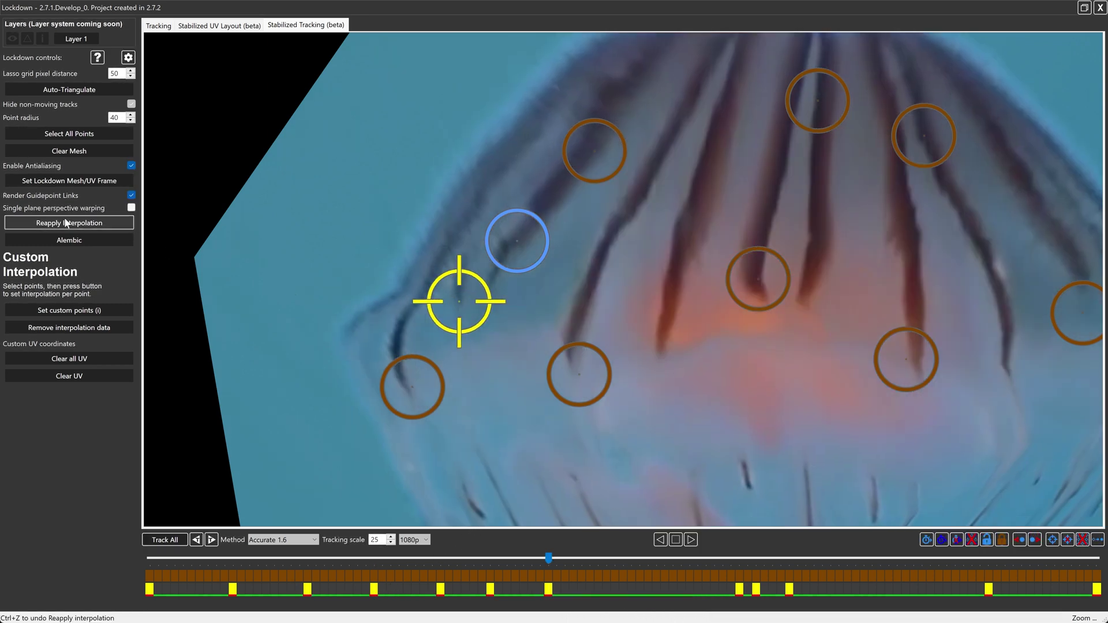
Step: Correct the point's position on its stripe tip at about 64% and 77% through the clip and at the last frame
{"action": "left_click_drag", "start_coordinate": [544, 556], "coordinate": [755, 562]}
{"action": "left_click_drag", "start_coordinate": [460, 306], "coordinate": [463, 313]}
{"action": "left_click_drag", "start_coordinate": [755, 558], "coordinate": [878, 569]}
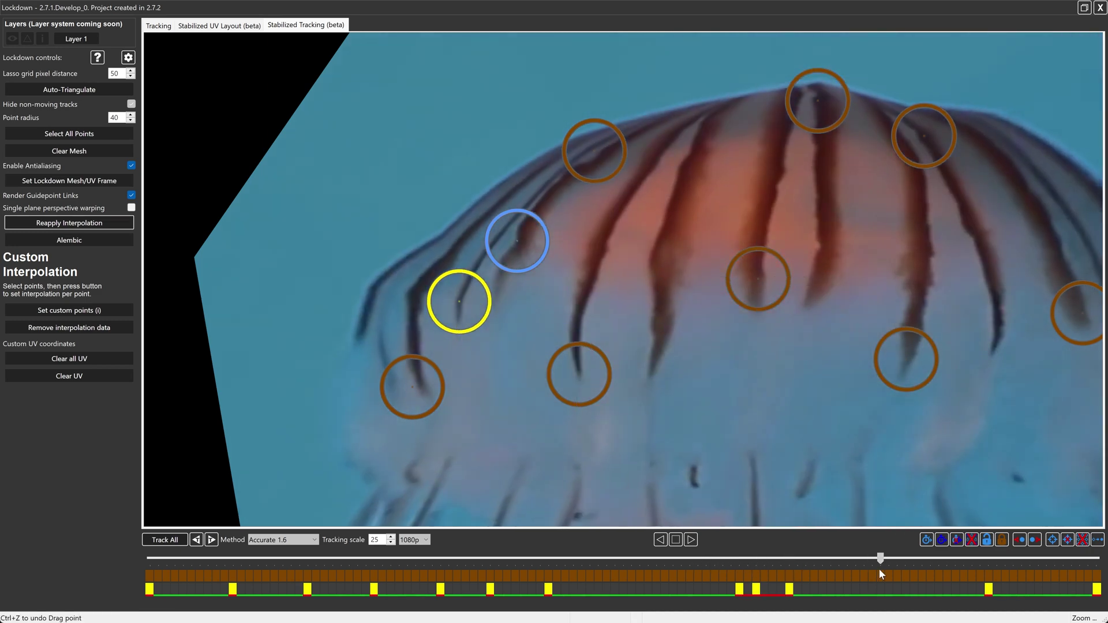
{"action": "left_click_drag", "start_coordinate": [463, 305], "coordinate": [460, 323]}
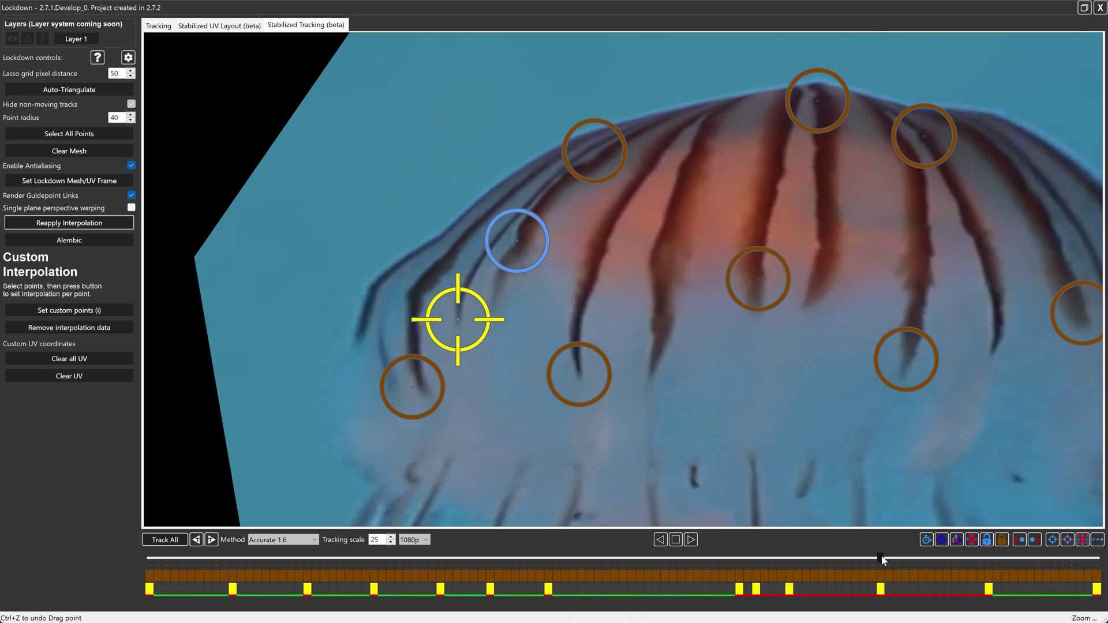
{"action": "left_click_drag", "start_coordinate": [881, 555], "coordinate": [1094, 558]}
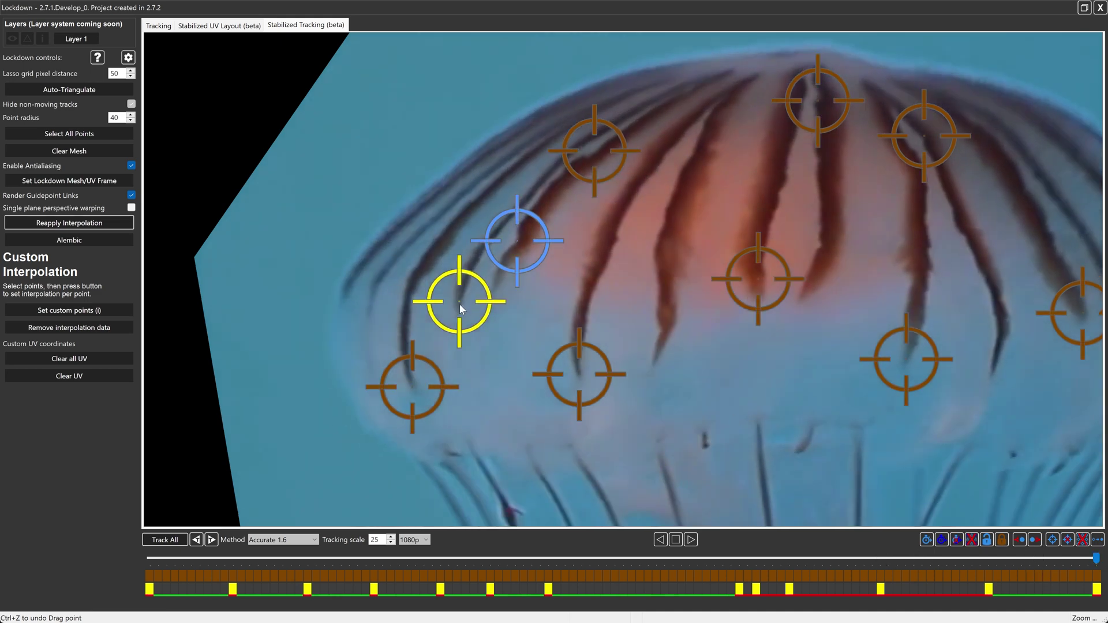
{"action": "left_click_drag", "start_coordinate": [460, 303], "coordinate": [458, 327]}
Step: Keyframe the point about 94% and 82% through the clip, reapply the interpolation, and scrub back to the first frame
{"action": "left_click", "coordinate": [1038, 559]}
{"action": "left_click", "coordinate": [928, 574]}
{"action": "left_click", "coordinate": [90, 222]}
{"action": "left_click_drag", "start_coordinate": [926, 559], "coordinate": [70, 552]}
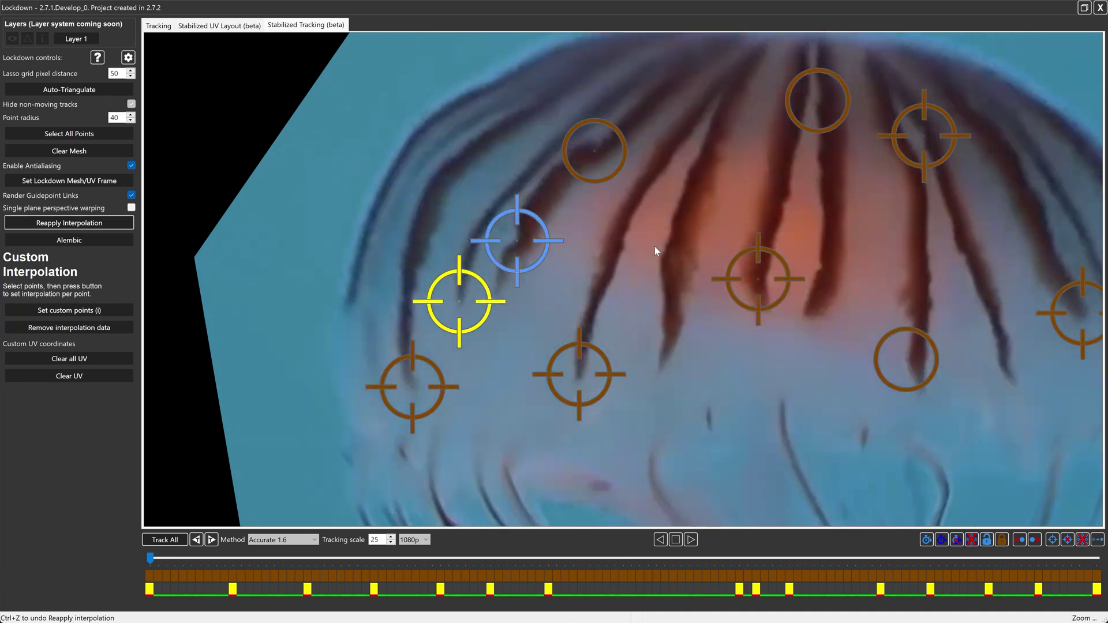
Step: Check the interpolation modes offered for Layer 1 over the whole mesh in the Tracking view
{"action": "left_click_drag", "start_coordinate": [664, 222], "coordinate": [559, 262]}
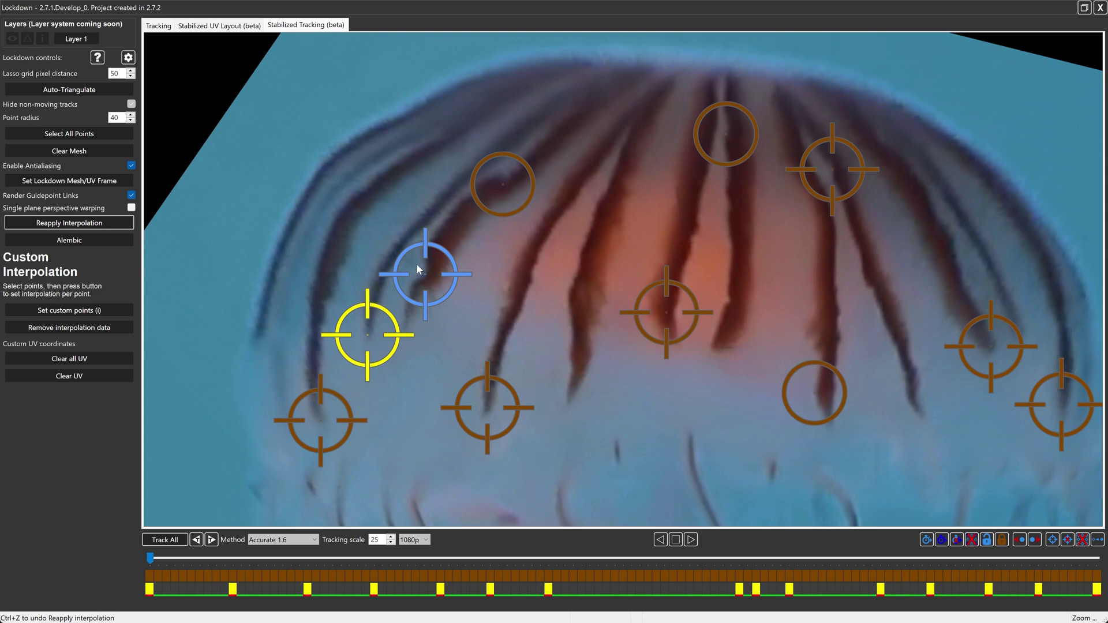
{"action": "left_click", "coordinate": [158, 25]}
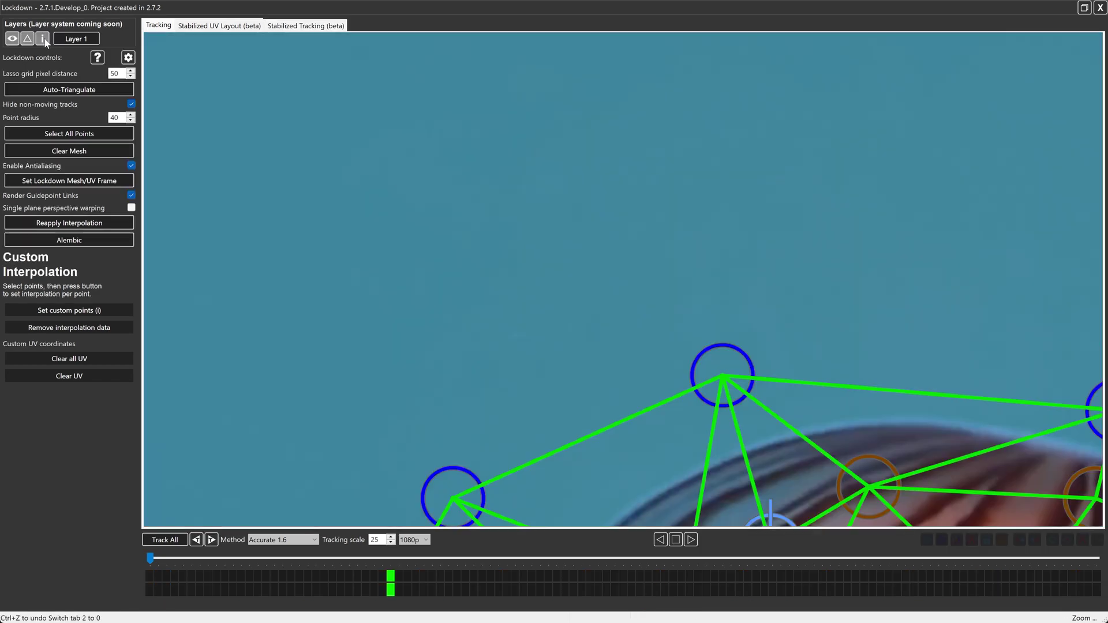
{"action": "left_click", "coordinate": [42, 38]}
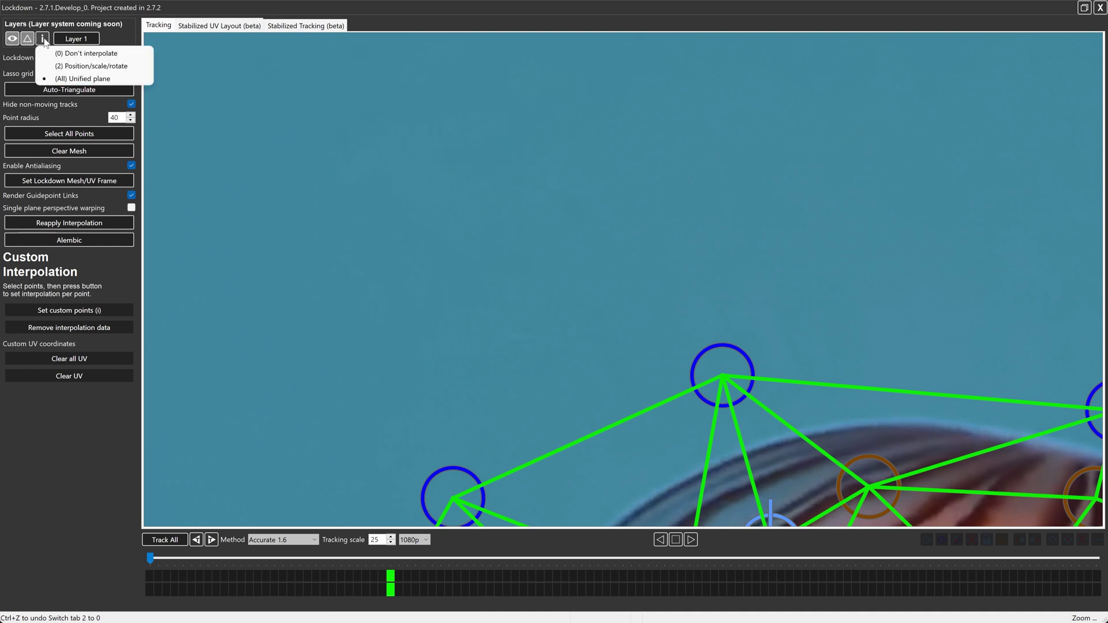
{"action": "left_click", "coordinate": [515, 296]}
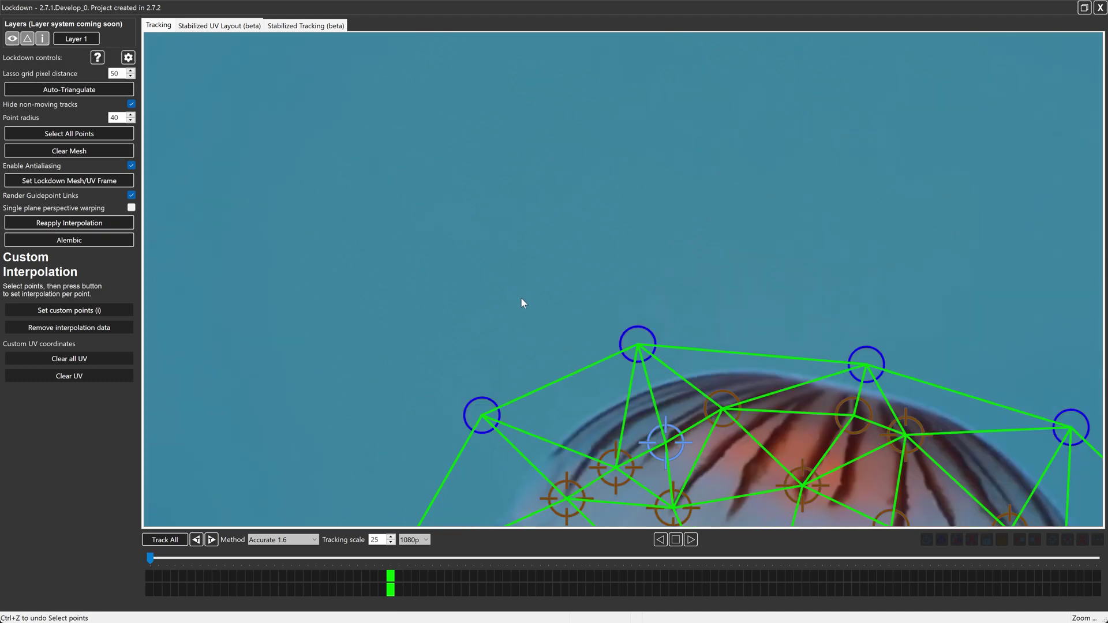
{"action": "scroll", "coordinate": [521, 300], "scroll_direction": "down", "scroll_amount": 2}
{"action": "left_click_drag", "start_coordinate": [548, 308], "coordinate": [503, 208]}
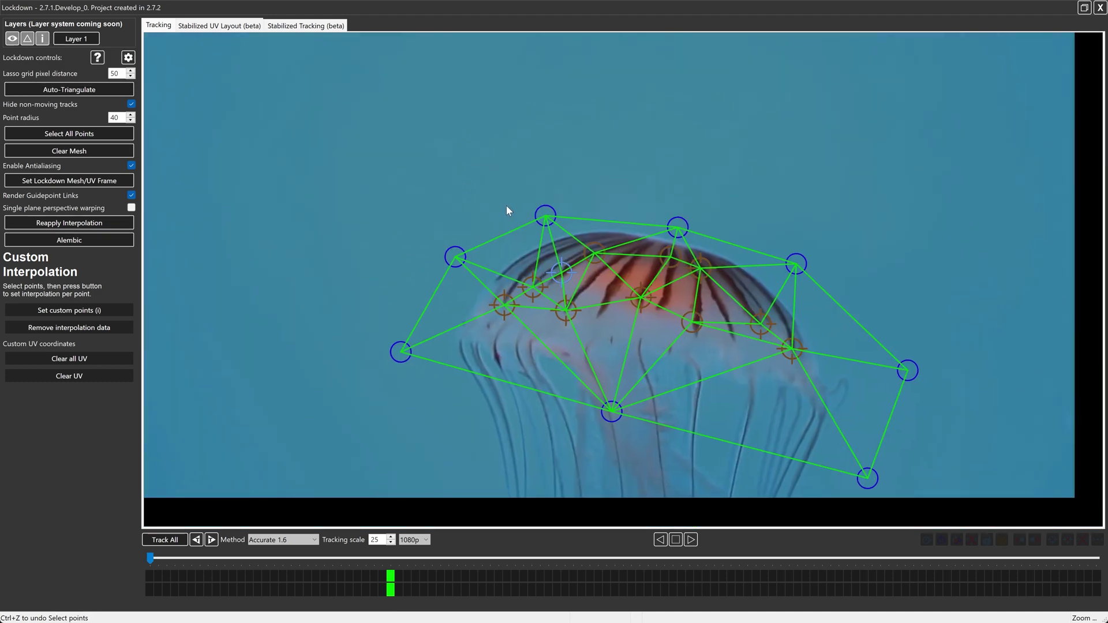
{"action": "left_click", "coordinate": [102, 222]}
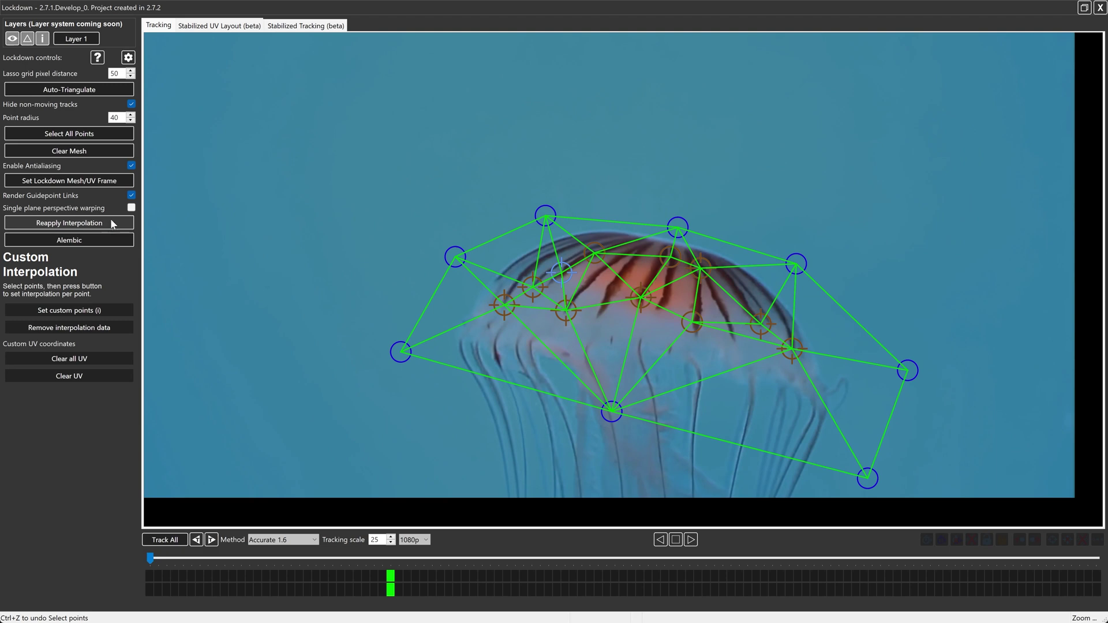
Step: Add a tracking point on the short central stripe in the stabilized view at the first frame and correct its position at the last frame
{"action": "left_click", "coordinate": [307, 27]}
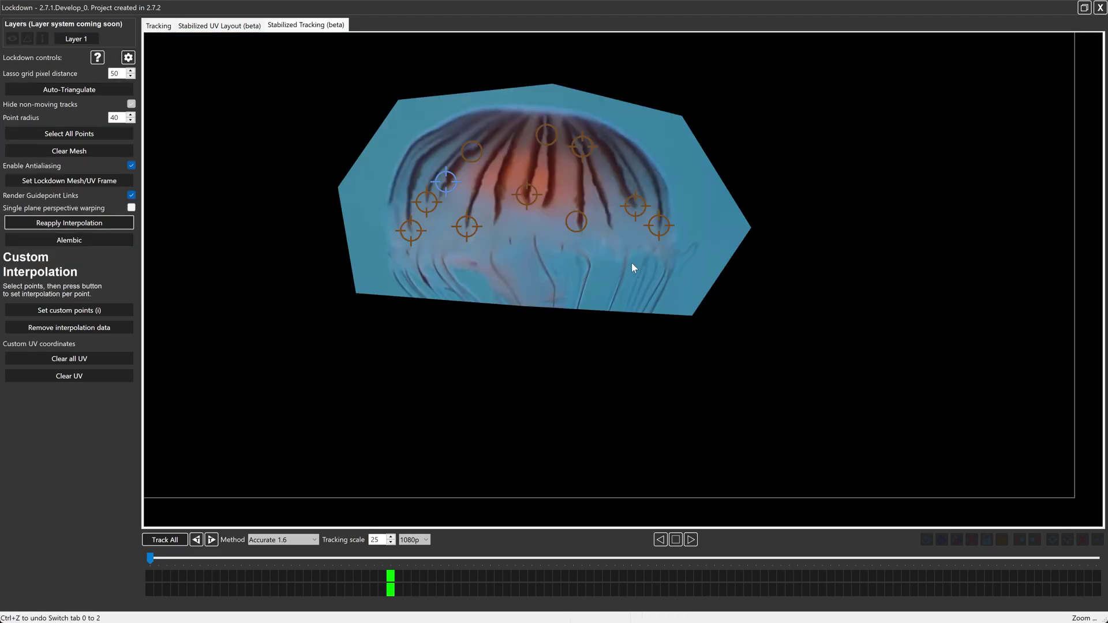
{"action": "scroll", "coordinate": [554, 176], "scroll_direction": "up", "scroll_amount": 3}
{"action": "left_click_drag", "start_coordinate": [530, 173], "coordinate": [619, 243]}
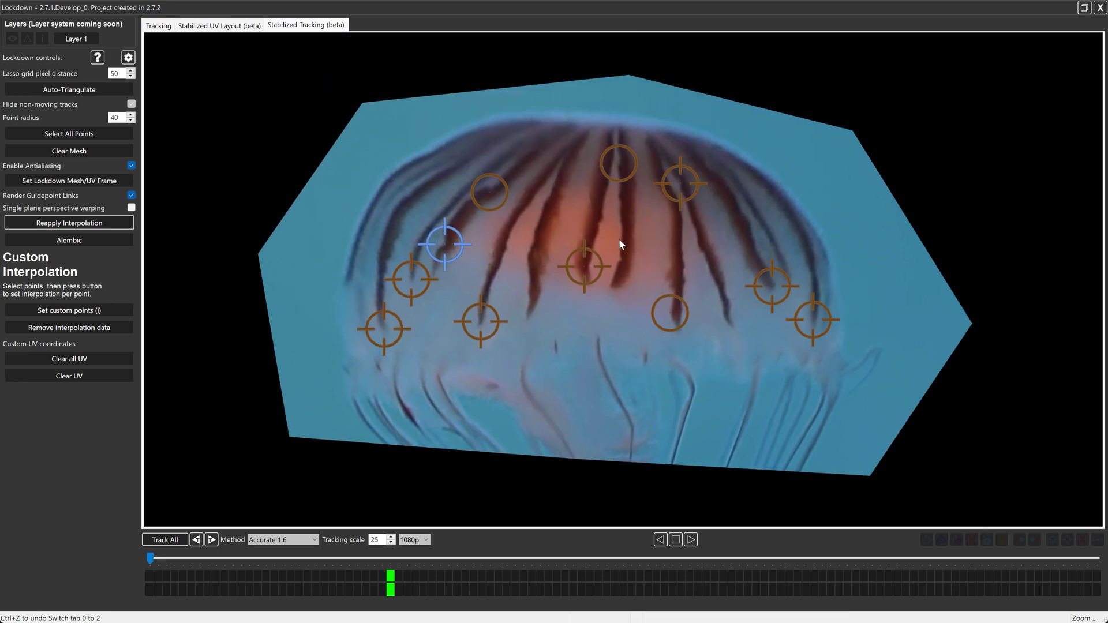
{"action": "scroll", "coordinate": [619, 245], "scroll_direction": "up", "scroll_amount": 2}
{"action": "left_click", "coordinate": [630, 277]}
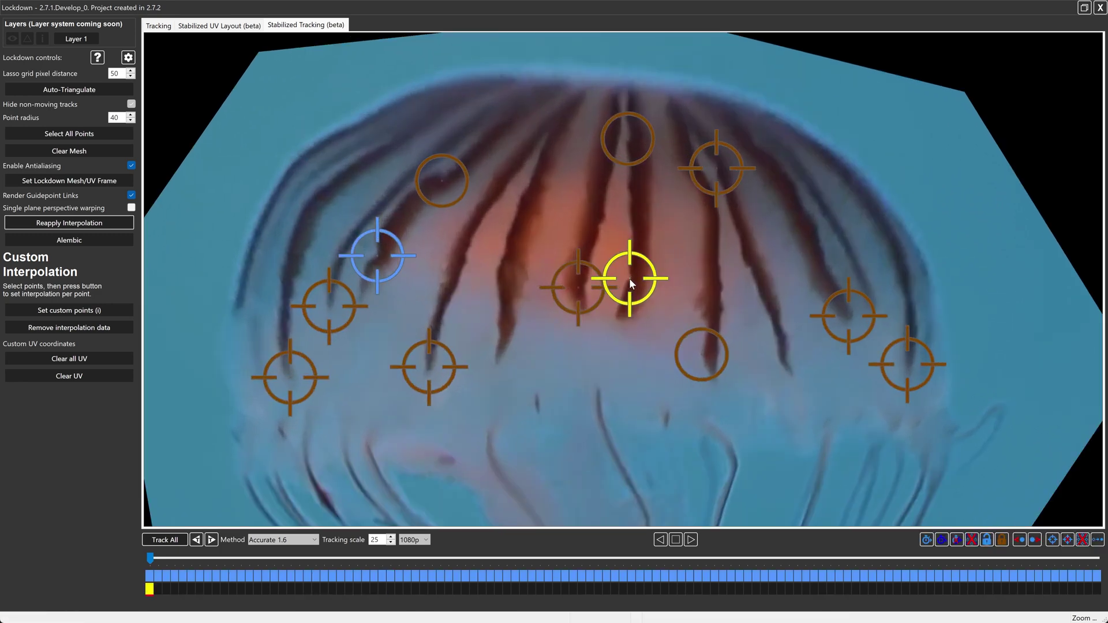
{"action": "left_click_drag", "start_coordinate": [150, 558], "coordinate": [1096, 557]}
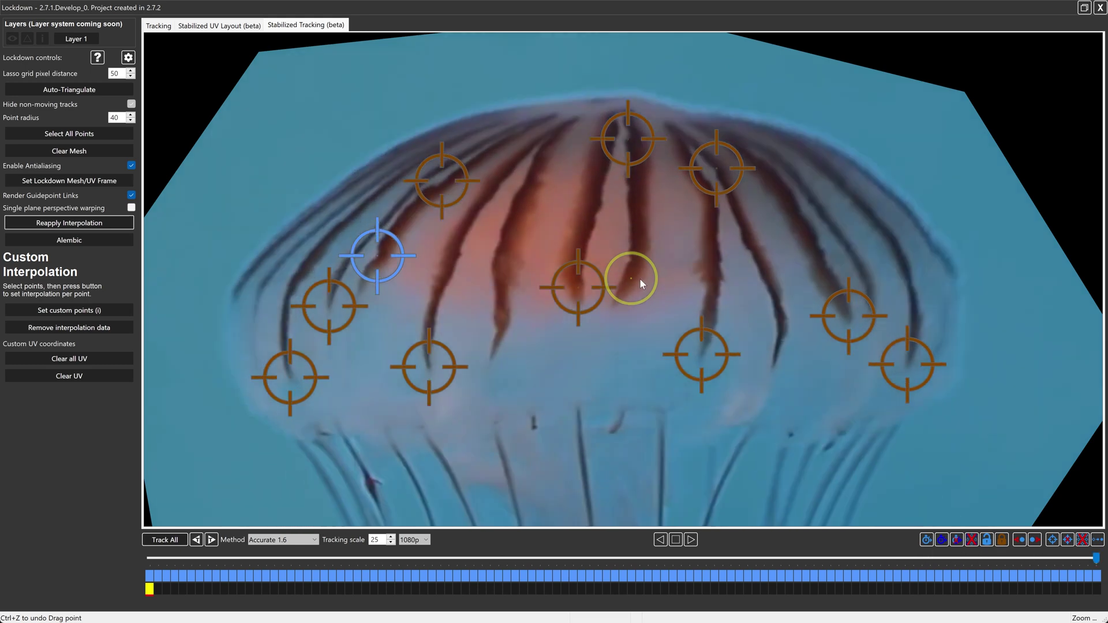
{"action": "left_click_drag", "start_coordinate": [640, 278], "coordinate": [627, 258]}
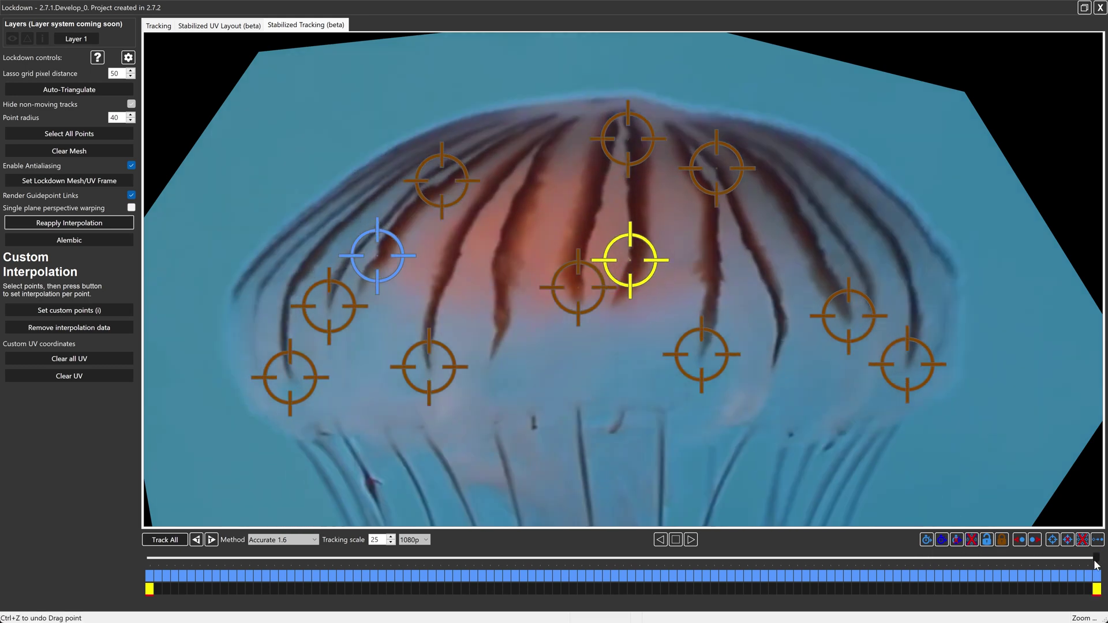
Step: Correct the central stripe point's position at about 66% and 18% through the clip and reapply the interpolation
{"action": "left_click_drag", "start_coordinate": [1096, 559], "coordinate": [772, 557]}
{"action": "left_click_drag", "start_coordinate": [632, 287], "coordinate": [626, 255]}
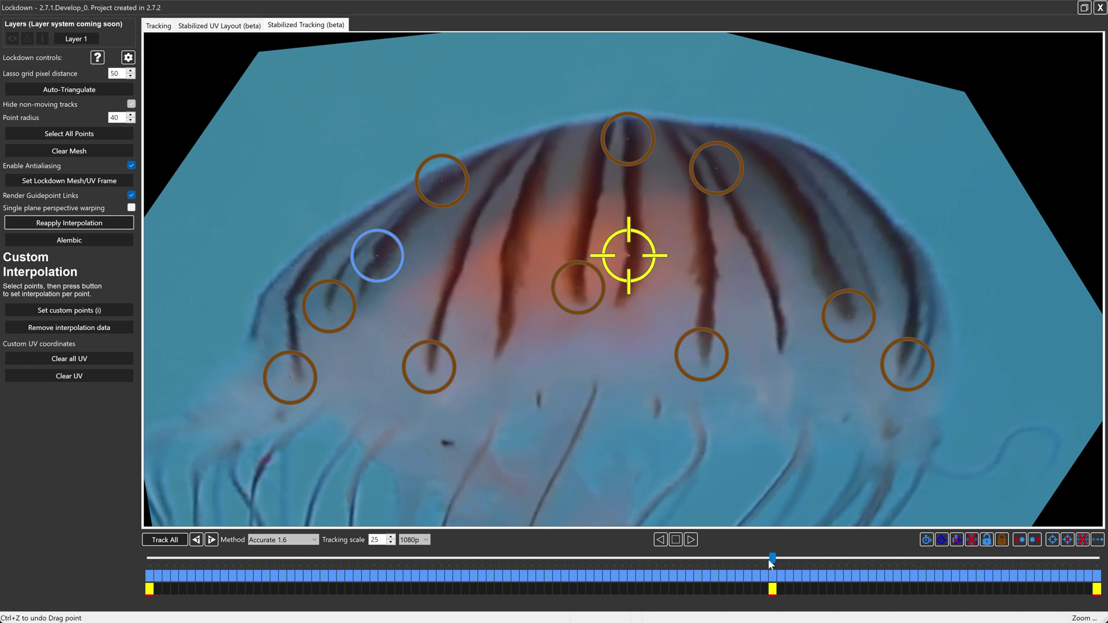
{"action": "left_click_drag", "start_coordinate": [771, 558], "coordinate": [316, 557]}
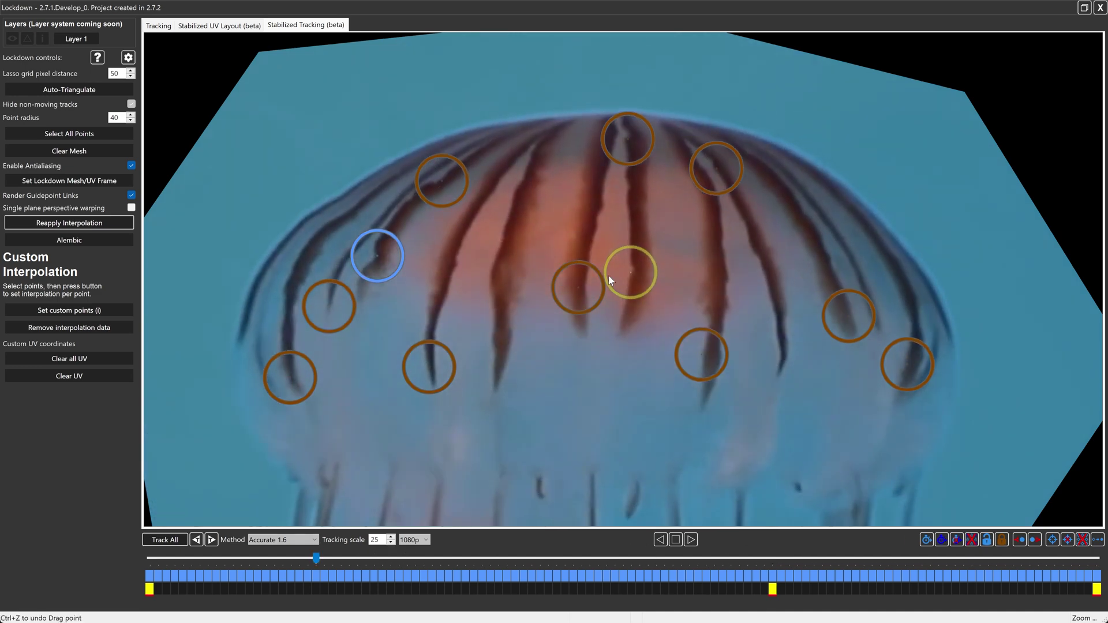
{"action": "left_click_drag", "start_coordinate": [633, 270], "coordinate": [635, 272]}
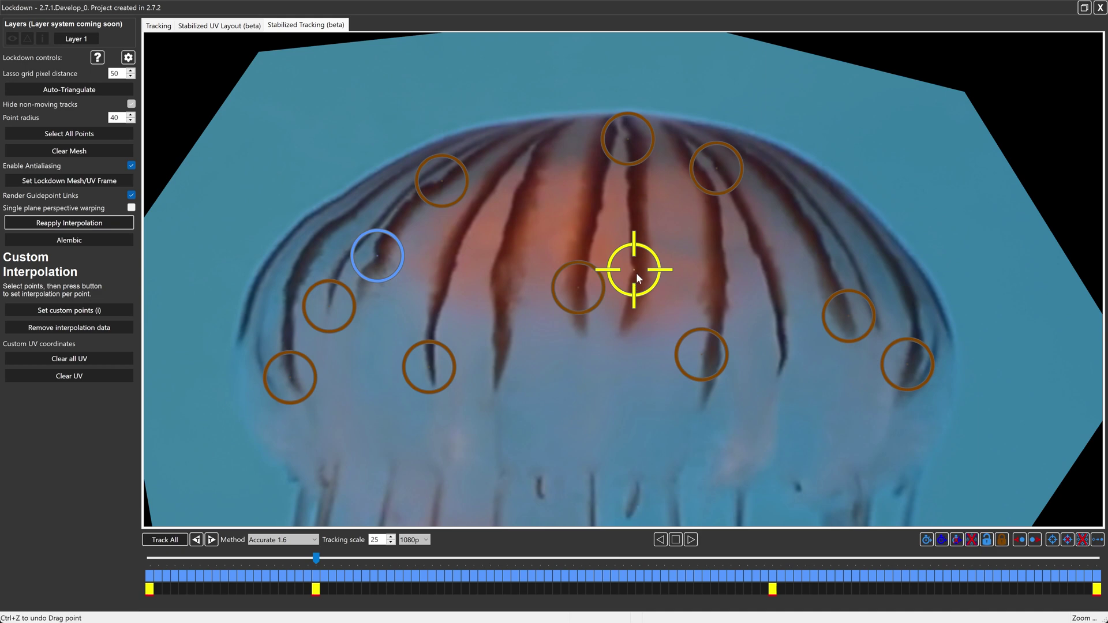
{"action": "left_click", "coordinate": [69, 223]}
Step: Keyframe the central stripe point at about 41%, 64% and 89% through the clip, reapply the interpolation, and scrub back to the first frame
{"action": "left_click_drag", "start_coordinate": [313, 558], "coordinate": [540, 559]}
{"action": "left_click_drag", "start_coordinate": [628, 265], "coordinate": [621, 255]}
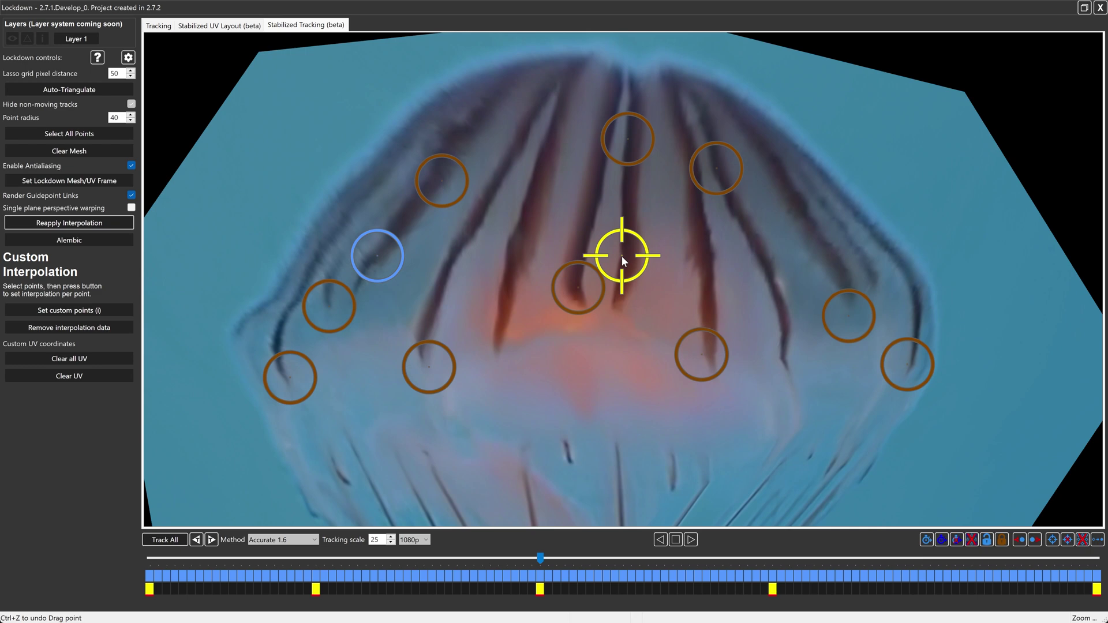
{"action": "left_click", "coordinate": [60, 222]}
{"action": "left_click_drag", "start_coordinate": [541, 558], "coordinate": [756, 558]}
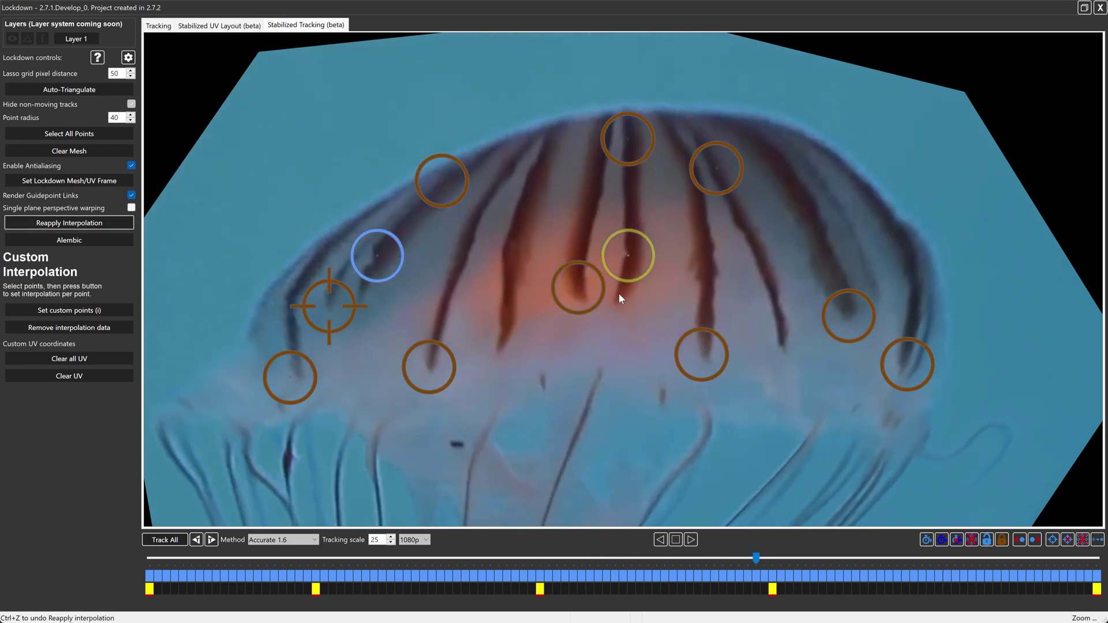
{"action": "left_click_drag", "start_coordinate": [630, 258], "coordinate": [625, 253]}
{"action": "left_click_drag", "start_coordinate": [756, 558], "coordinate": [1000, 579]}
{"action": "left_click", "coordinate": [630, 260]}
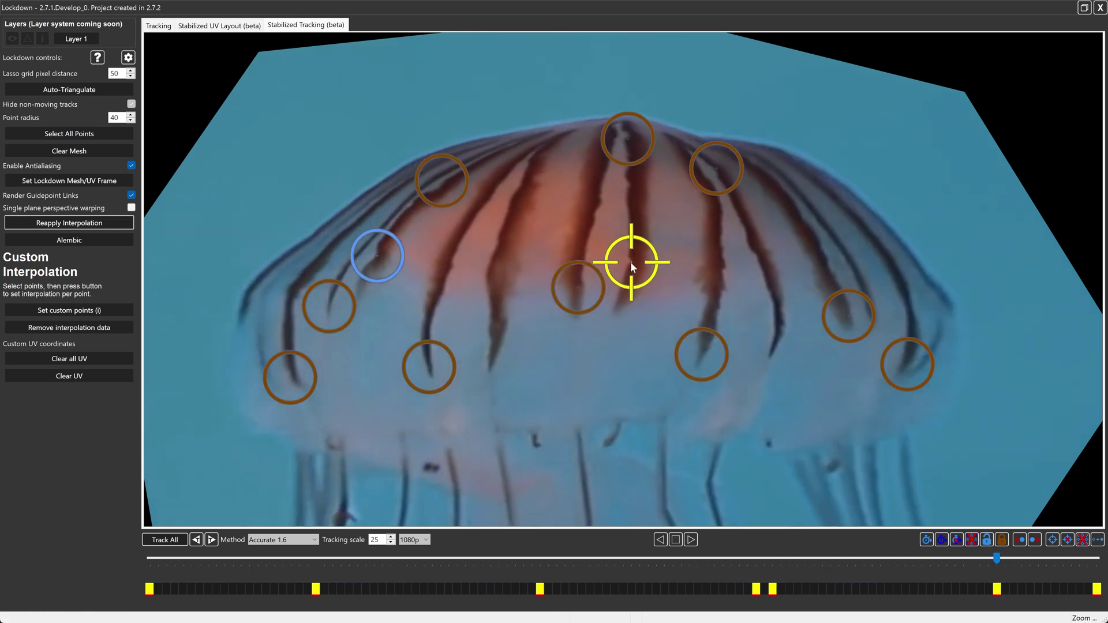
{"action": "left_click", "coordinate": [69, 223]}
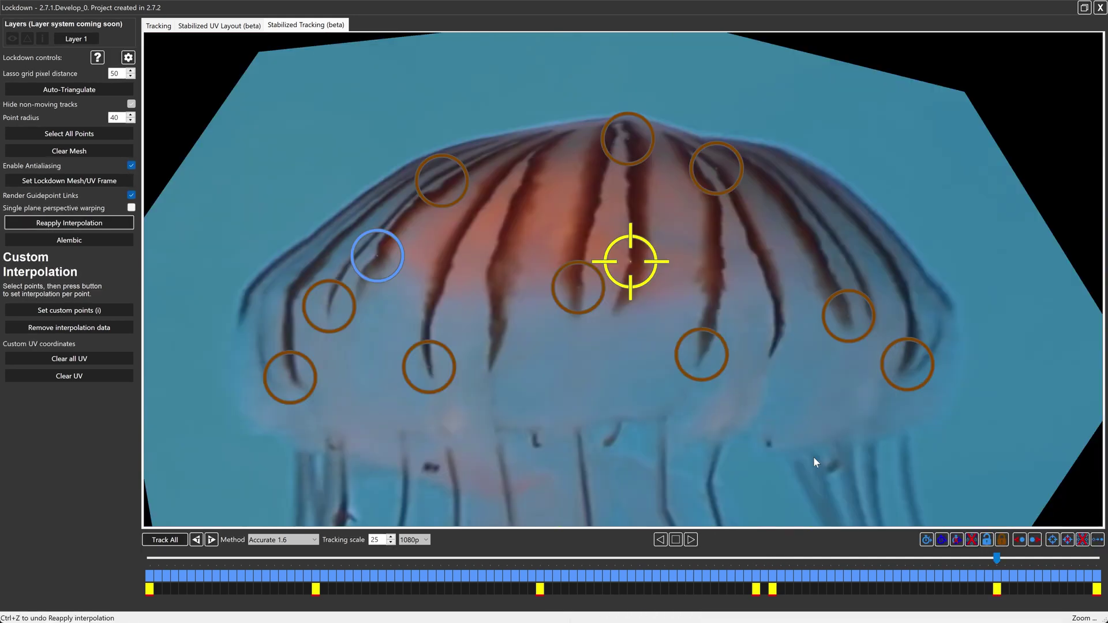
{"action": "left_click_drag", "start_coordinate": [997, 561], "coordinate": [103, 542]}
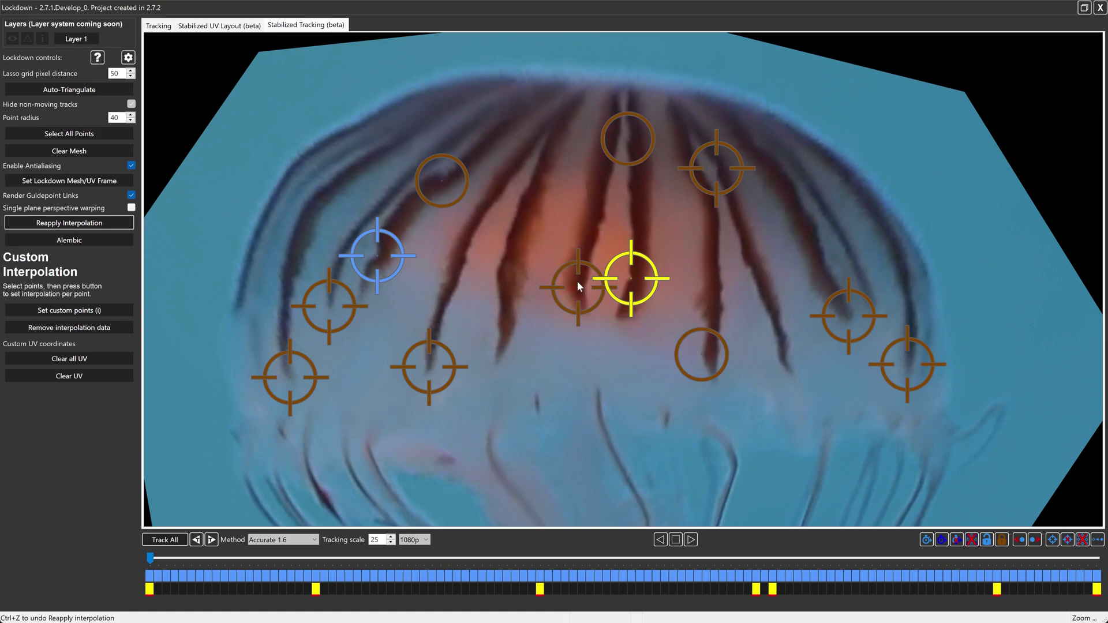
Step: Try placing an expansion point beside the central stripe point in the Tracking view, scrub the clip's start, and remove the point
{"action": "left_click", "coordinate": [159, 26]}
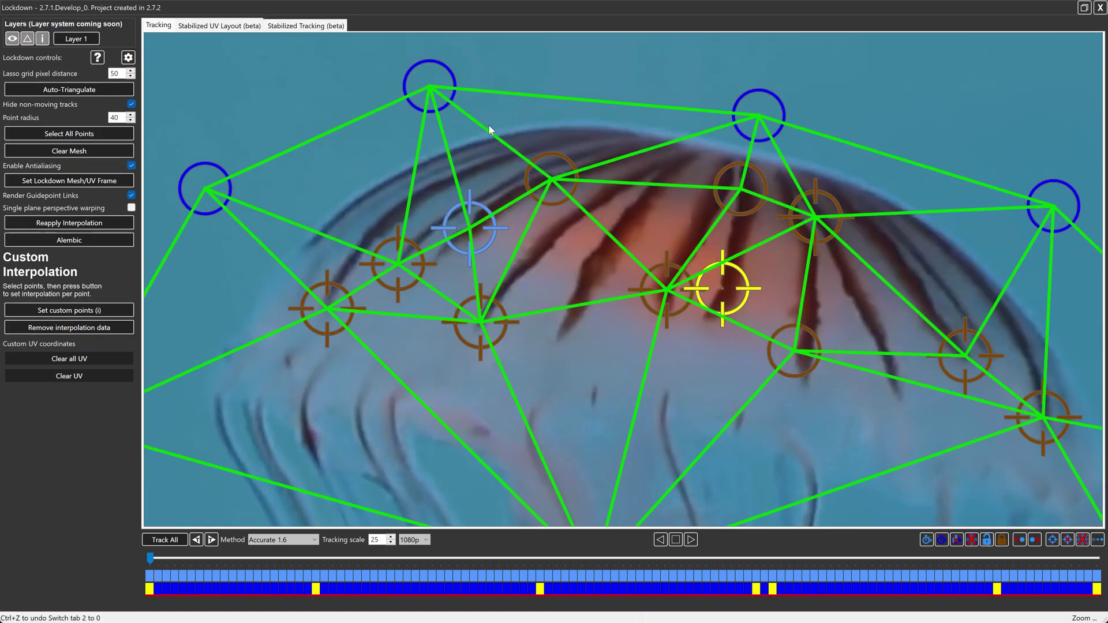
{"action": "left_click_drag", "start_coordinate": [669, 251], "coordinate": [638, 199]}
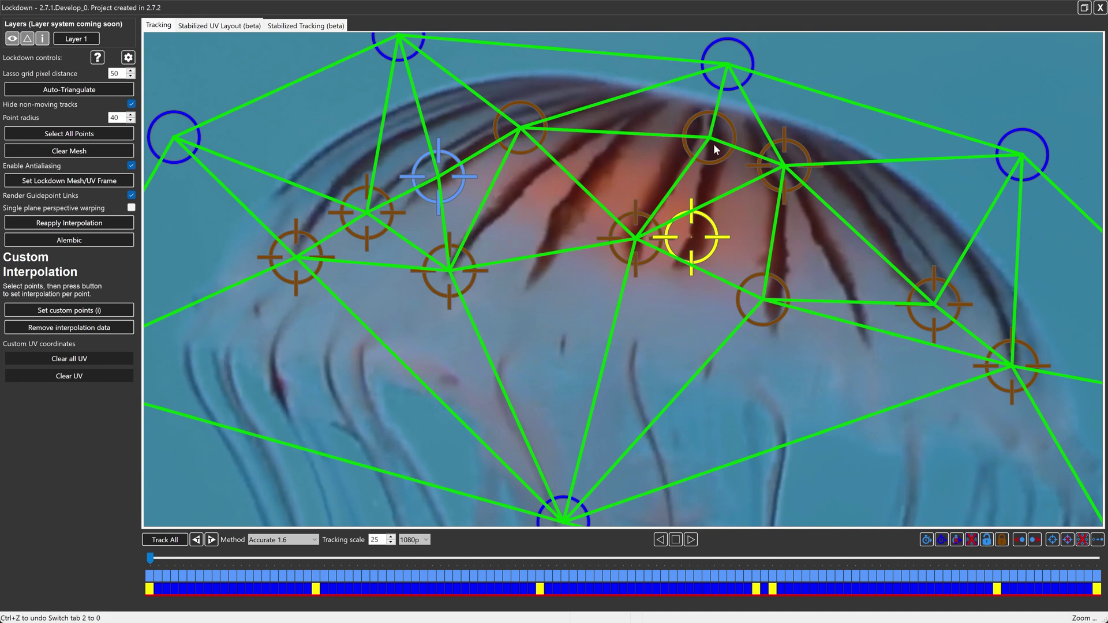
{"action": "left_click", "coordinate": [730, 228]}
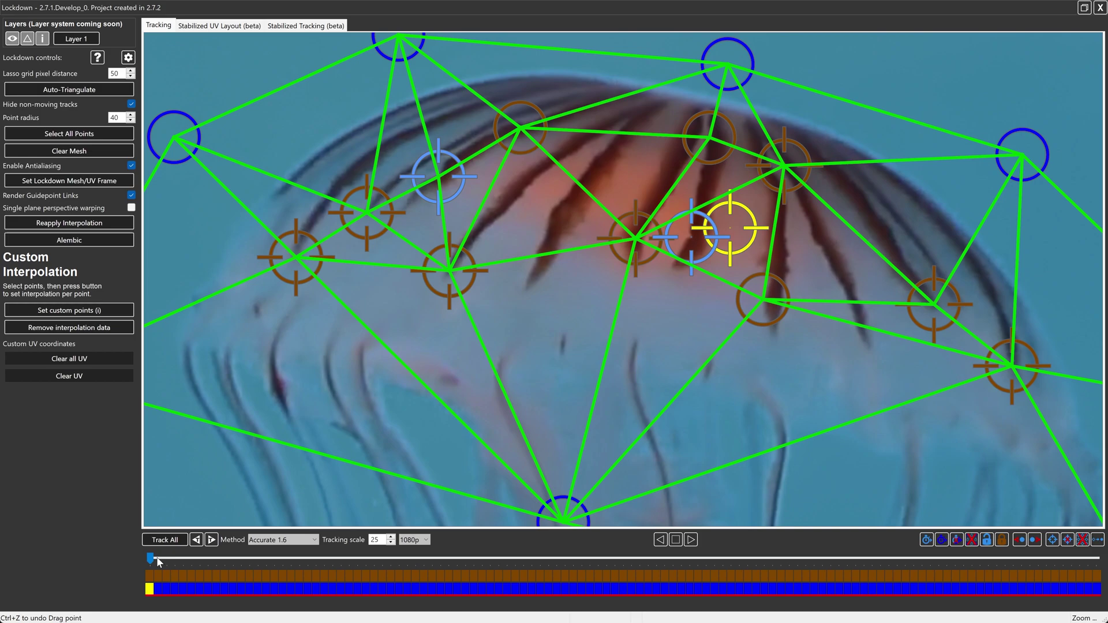
{"action": "left_click_drag", "start_coordinate": [150, 556], "coordinate": [251, 583]}
{"action": "left_click", "coordinate": [740, 222]}
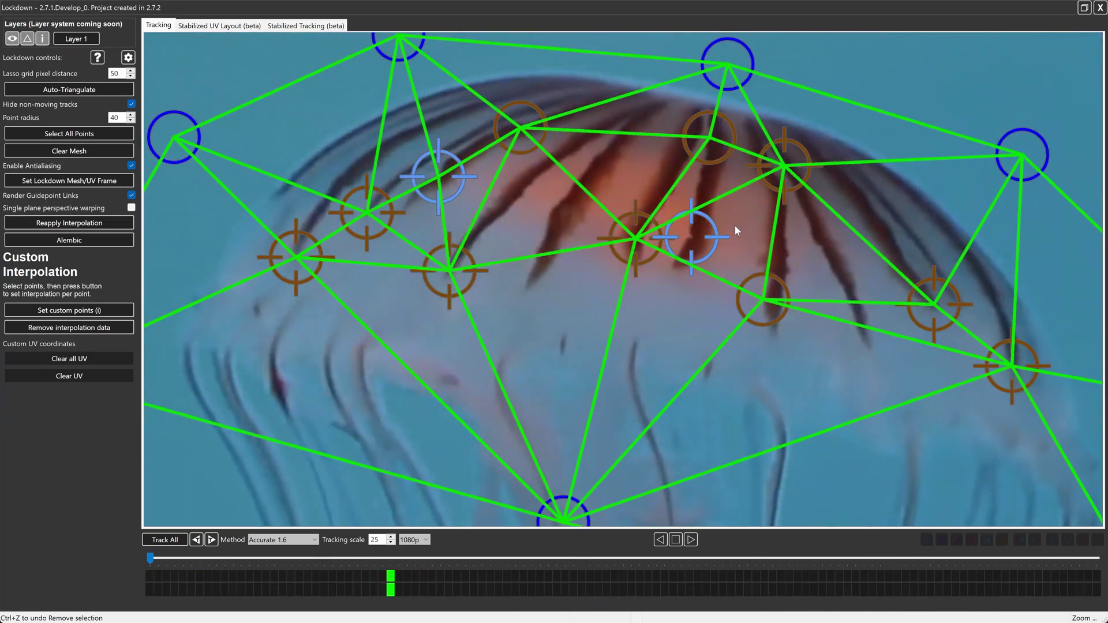
Step: Check the central stripe point's links, clear the selection, track all points again, and scrub to the last frame
{"action": "scroll", "coordinate": [734, 225], "scroll_direction": "down", "scroll_amount": 3}
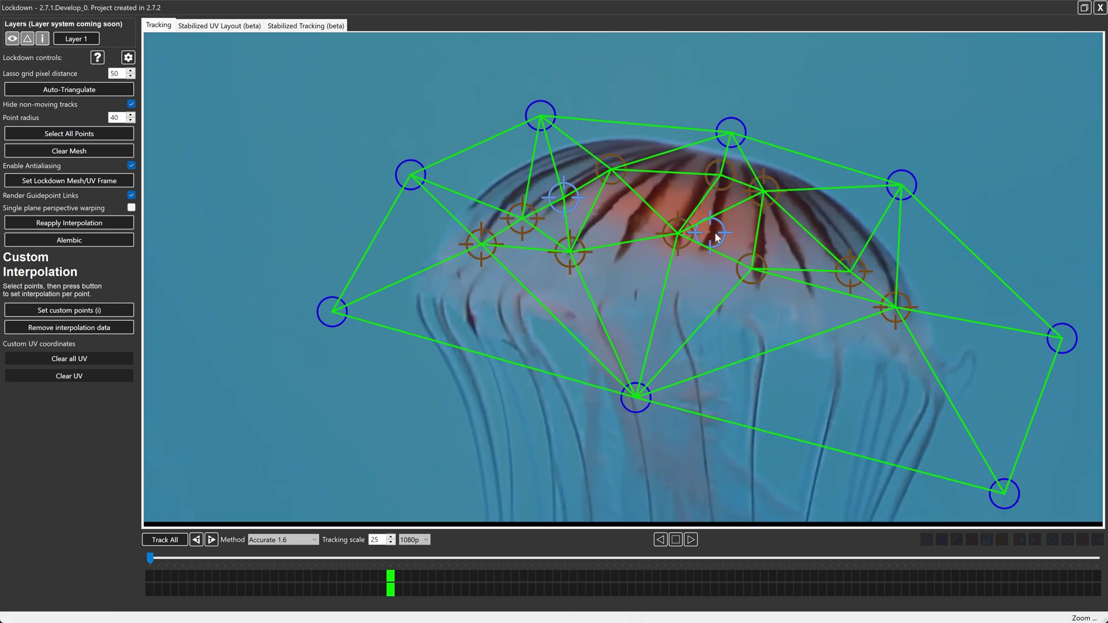
{"action": "left_click", "coordinate": [715, 235]}
{"action": "left_click_drag", "start_coordinate": [149, 558], "coordinate": [349, 597]}
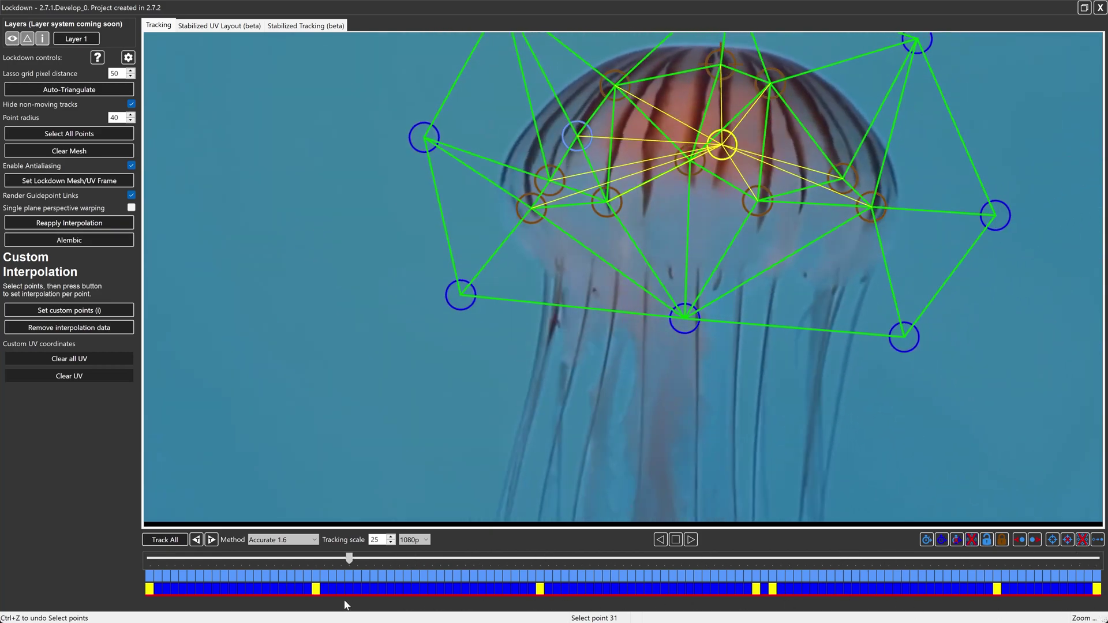
{"action": "left_click", "coordinate": [437, 437]}
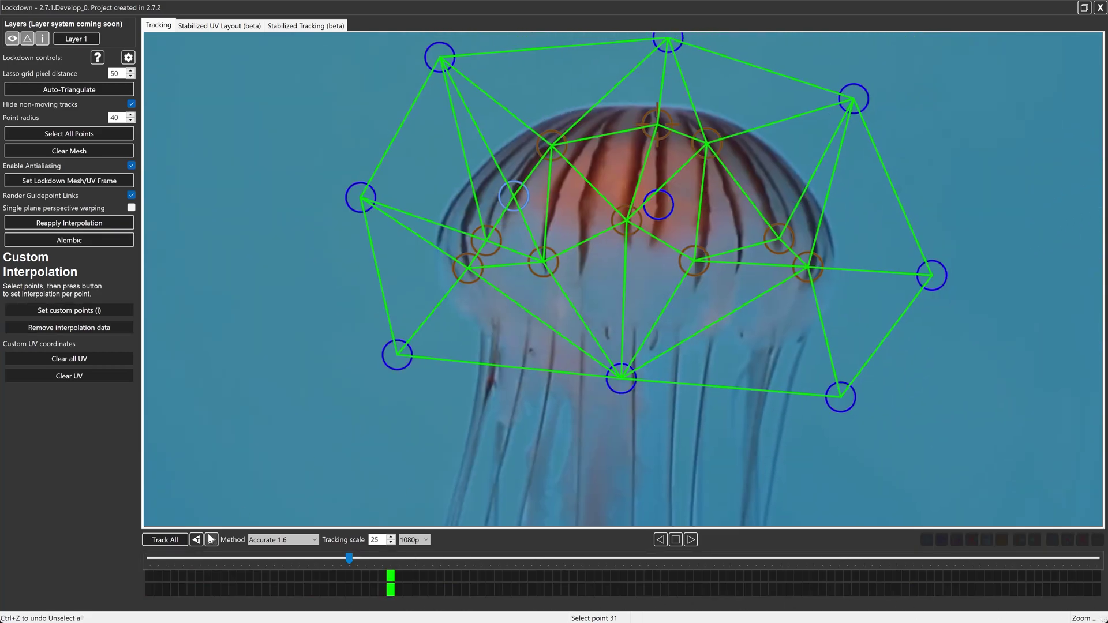
{"action": "left_click", "coordinate": [164, 540]}
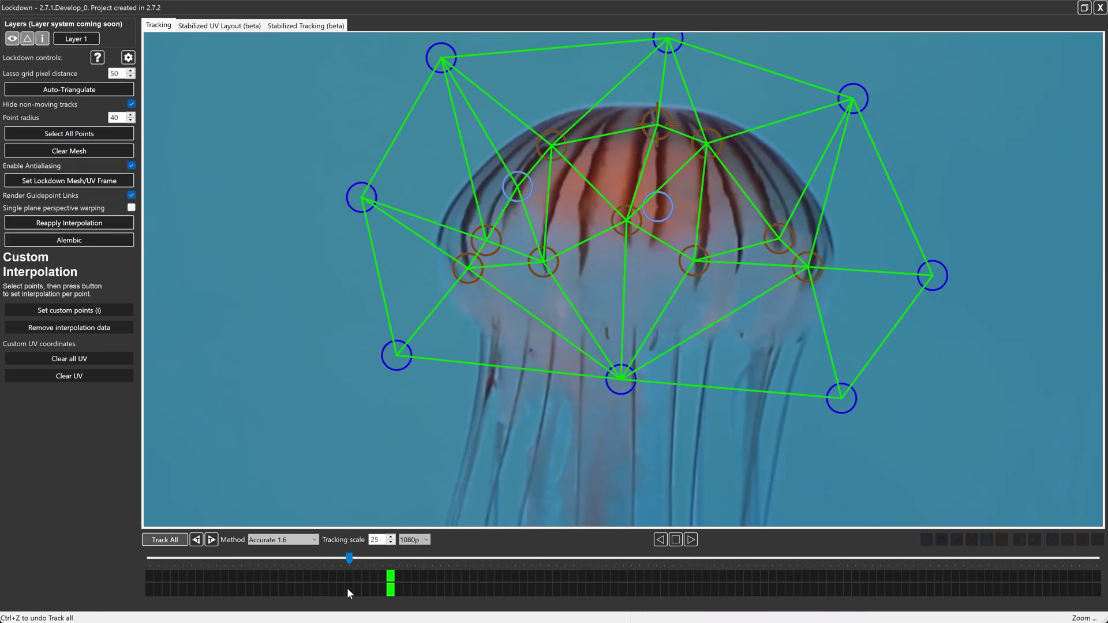
{"action": "left_click_drag", "start_coordinate": [347, 558], "coordinate": [1099, 555]}
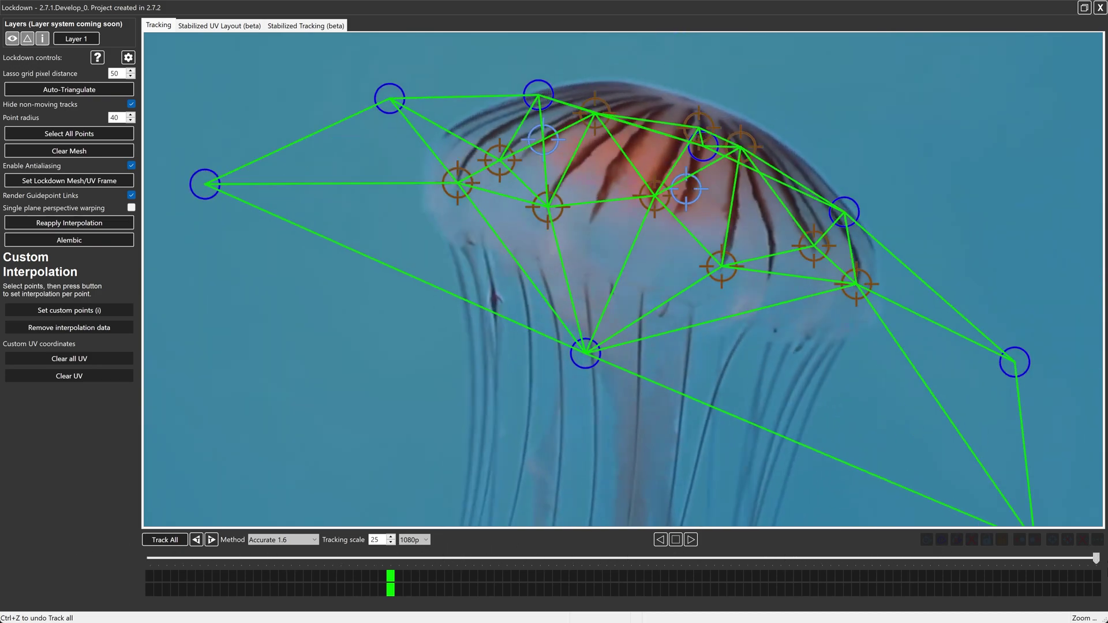
Step: Scrub the stabilized tracking view back to the first frame and reapply the interpolation
{"action": "left_click", "coordinate": [304, 27]}
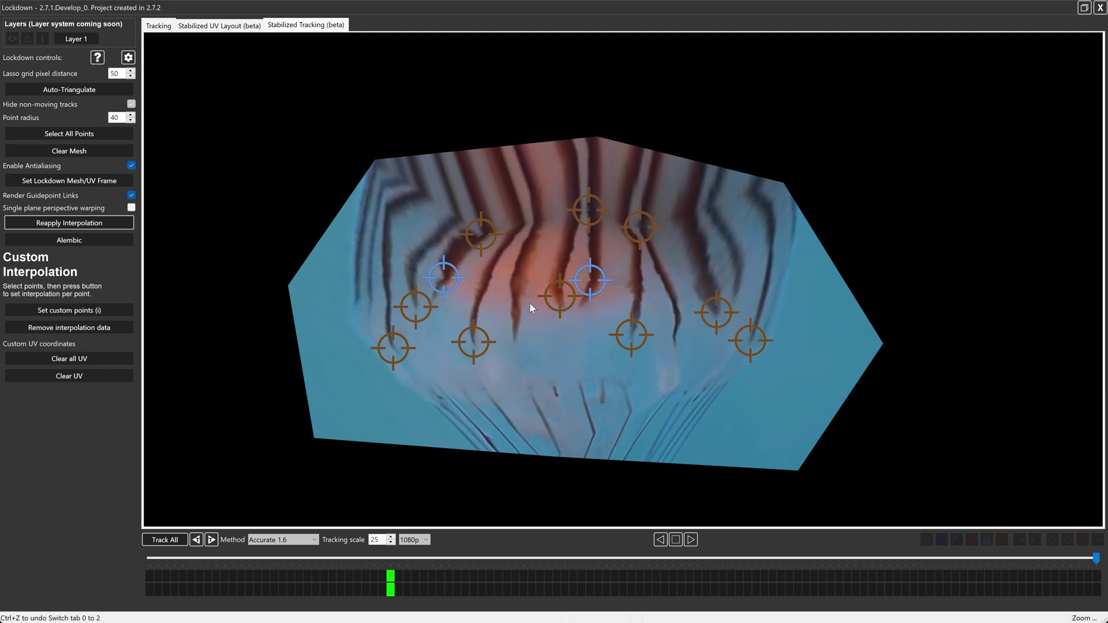
{"action": "scroll", "coordinate": [563, 271], "scroll_direction": "up", "scroll_amount": 5}
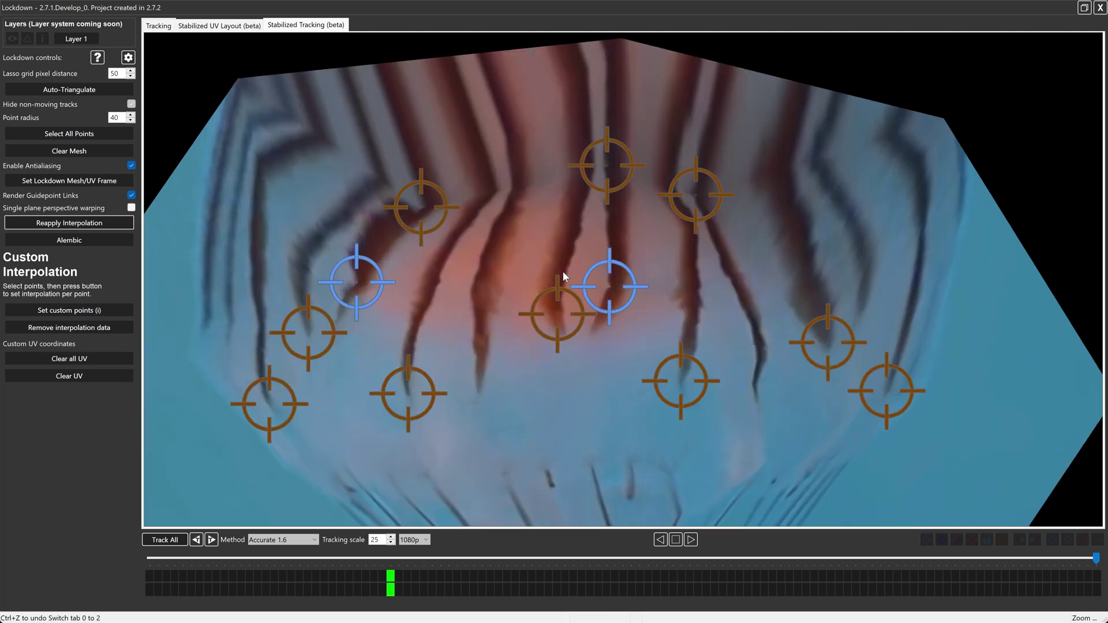
{"action": "left_click_drag", "start_coordinate": [1096, 558], "coordinate": [515, 538]}
{"action": "left_click", "coordinate": [116, 223]}
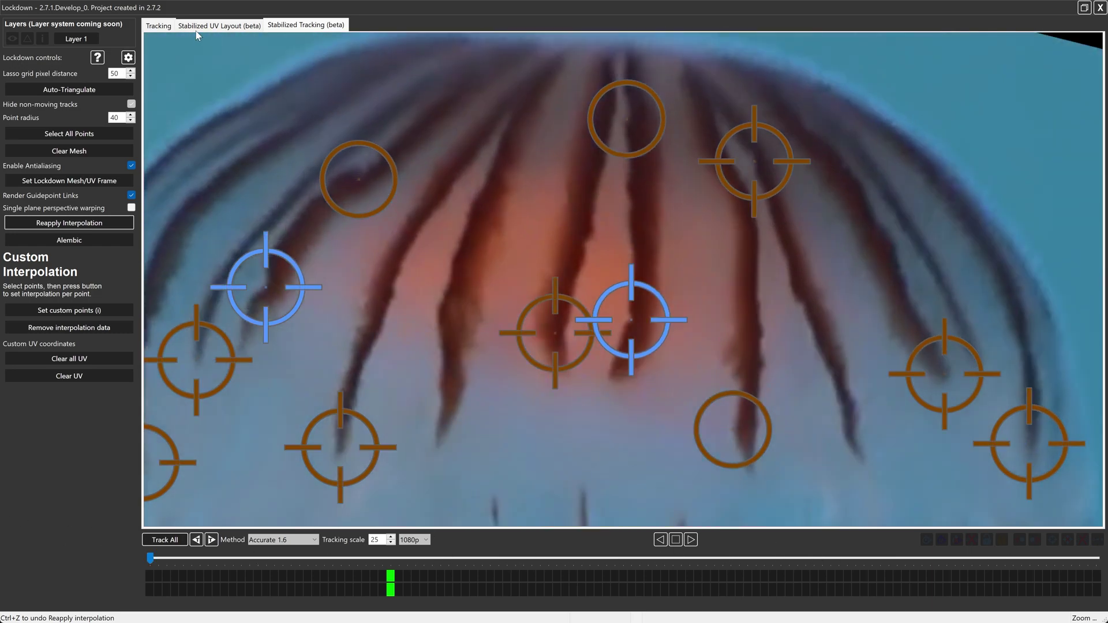
Step: Clear the mesh in the Tracking view and auto-triangulate it again at the first frame to include the central stripe point
{"action": "left_click", "coordinate": [158, 26]}
{"action": "left_click", "coordinate": [510, 359]}
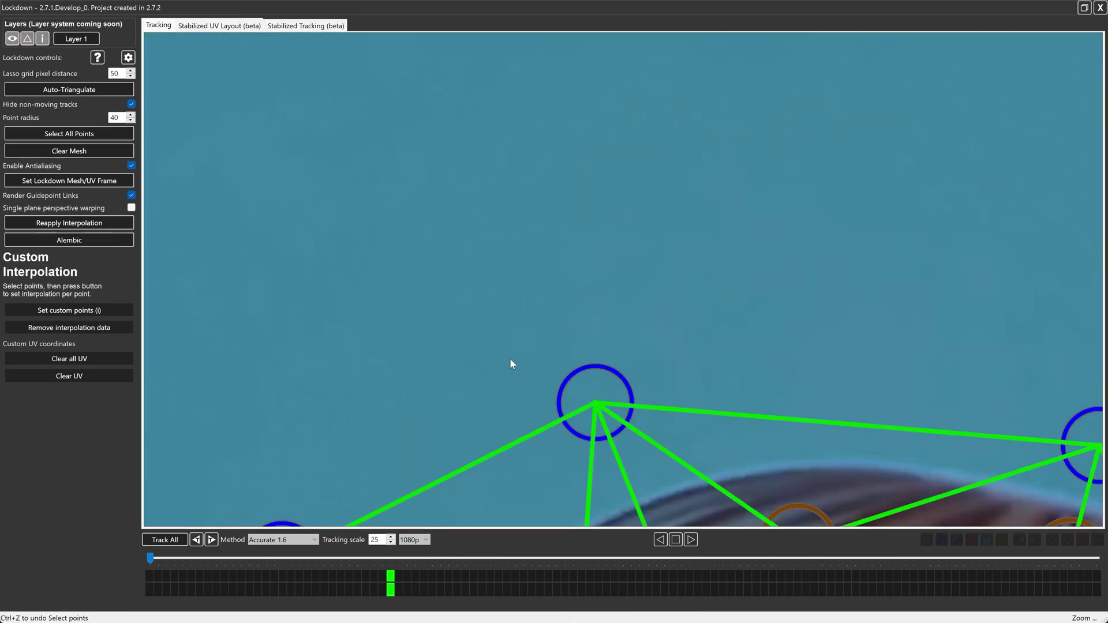
{"action": "scroll", "coordinate": [502, 318], "scroll_direction": "down", "scroll_amount": 3}
{"action": "left_click_drag", "start_coordinate": [524, 288], "coordinate": [462, 114]}
{"action": "left_click", "coordinate": [117, 151]}
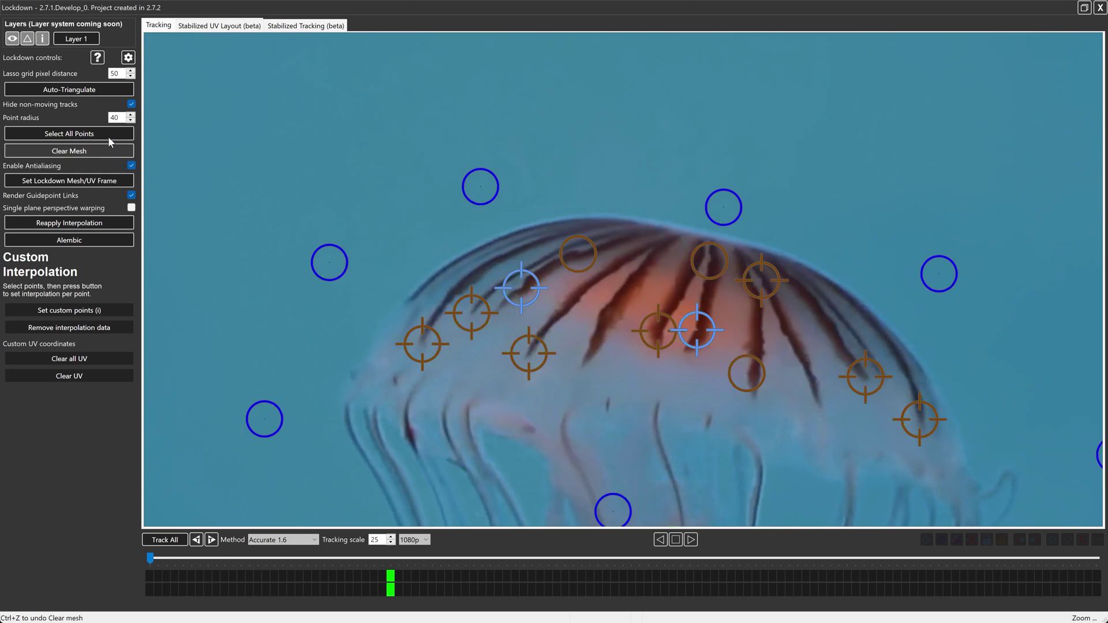
{"action": "left_click", "coordinate": [102, 91]}
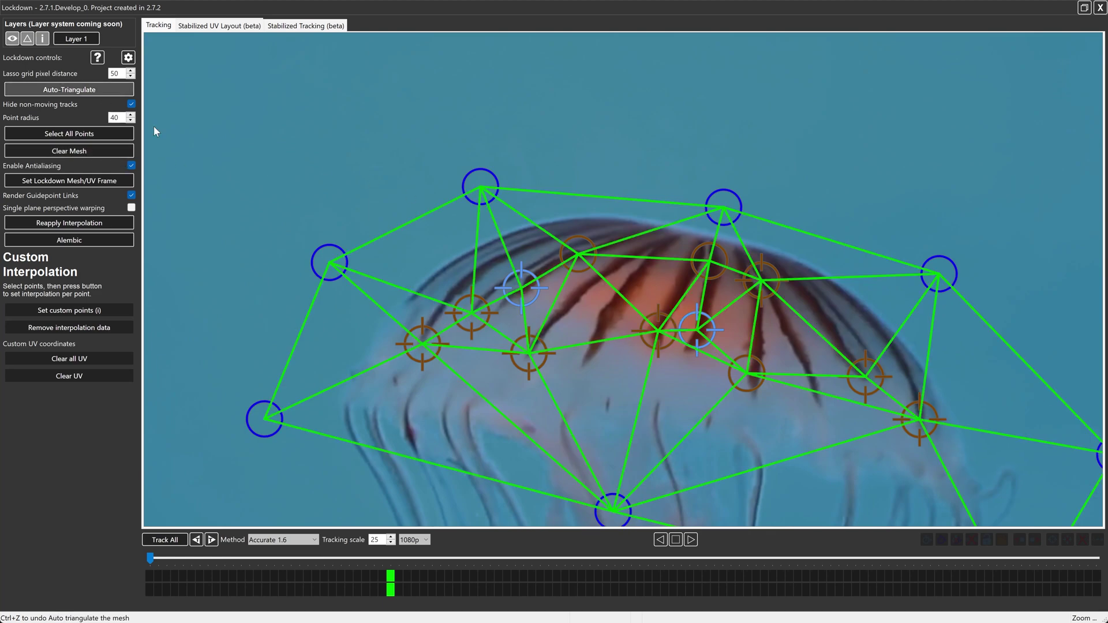
Step: Review the rebuilt mesh in the stabilized view and keyframe the central stripe point at about 81% through the clip
{"action": "left_click", "coordinate": [317, 26]}
{"action": "left_click_drag", "start_coordinate": [452, 108], "coordinate": [528, 200]}
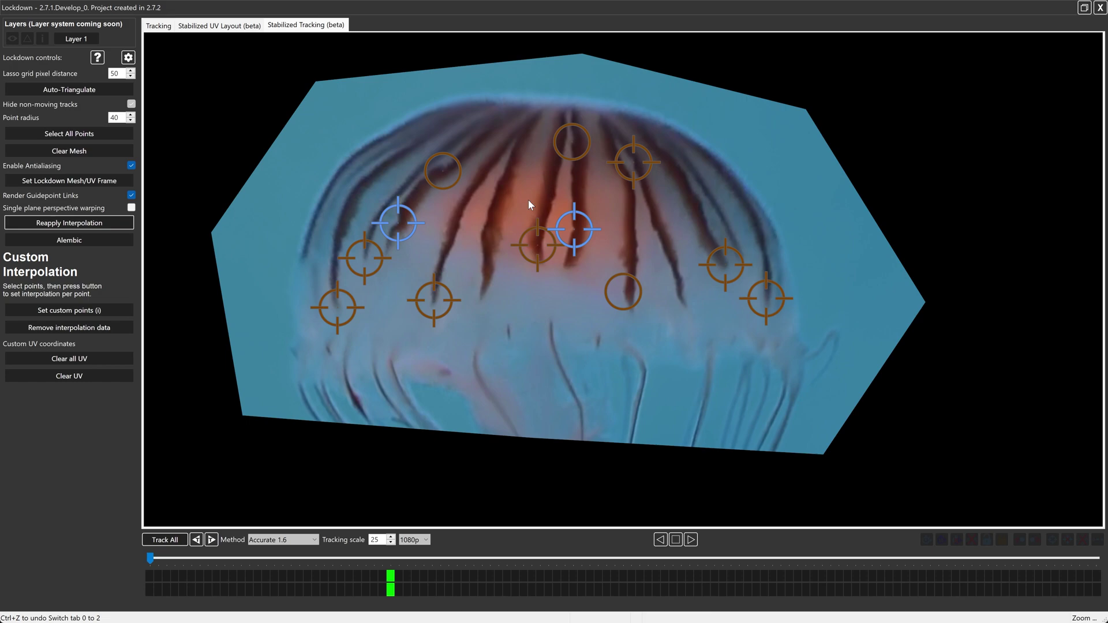
{"action": "scroll", "coordinate": [558, 209], "scroll_direction": "up", "scroll_amount": 3}
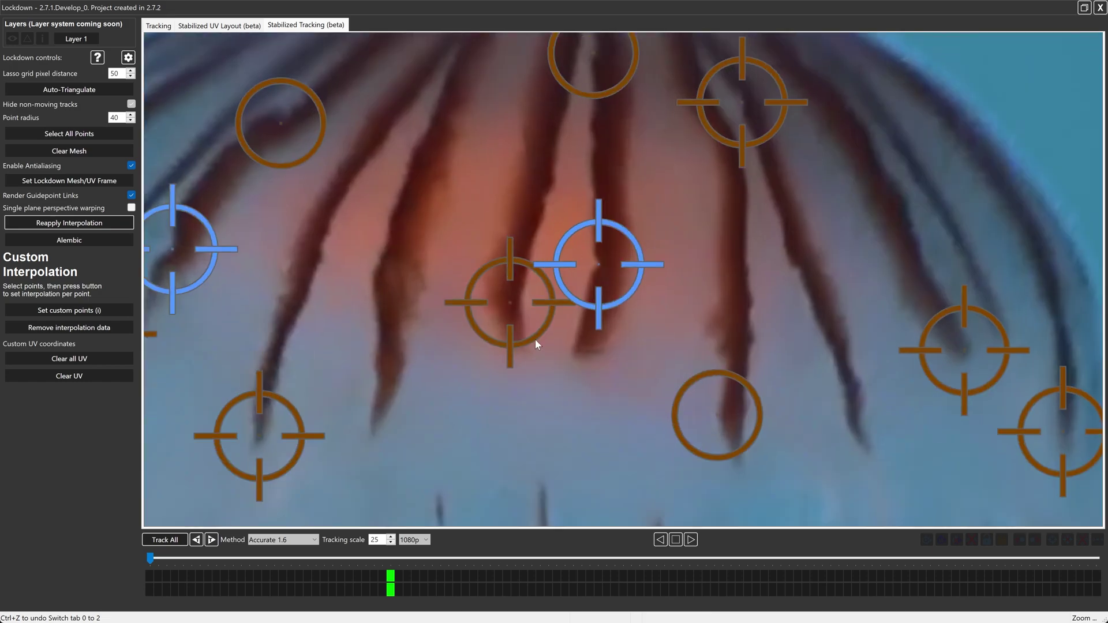
{"action": "left_click_drag", "start_coordinate": [150, 558], "coordinate": [847, 557]}
{"action": "left_click", "coordinate": [597, 265]}
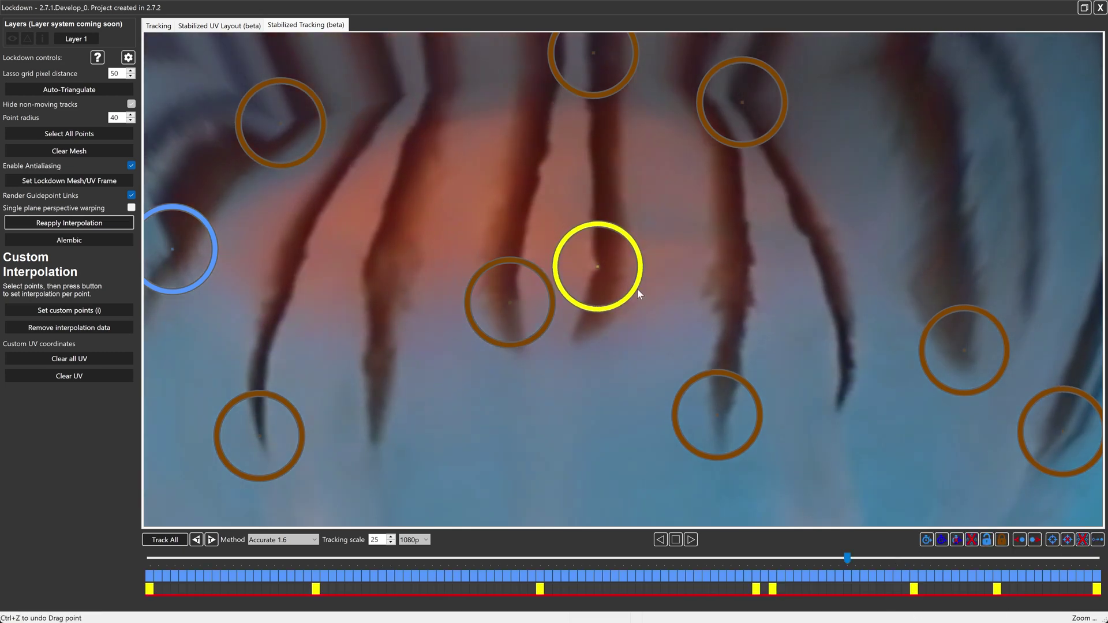
{"action": "scroll", "coordinate": [605, 267], "scroll_direction": "down", "scroll_amount": 5}
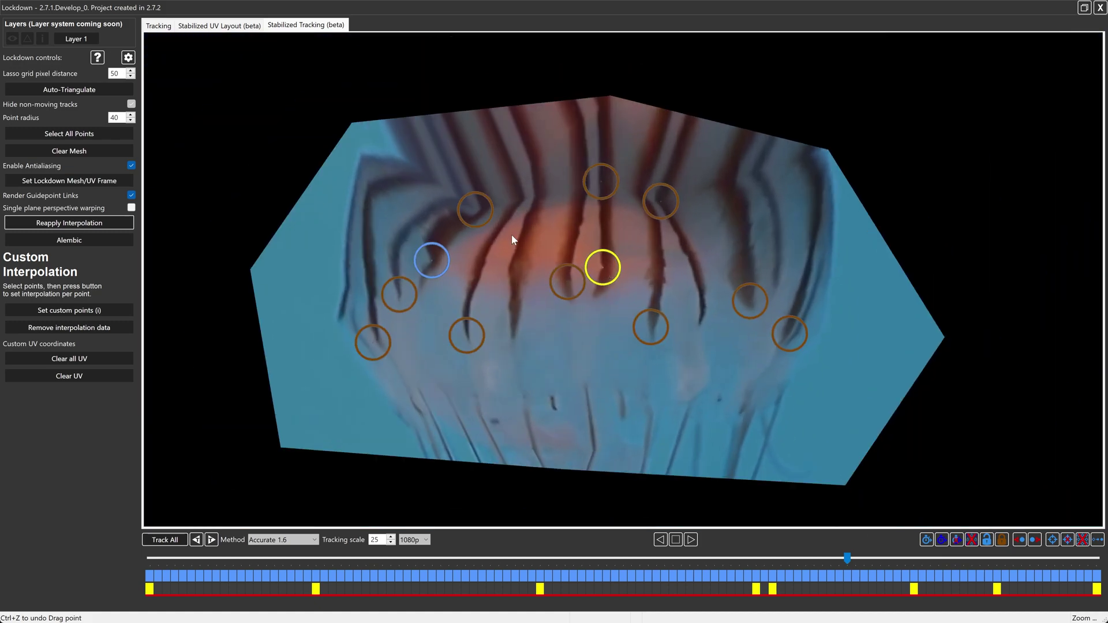
Step: Clear the point selection in the Tracking view and scrub back to the first frame to review the whole mesh
{"action": "left_click", "coordinate": [163, 24]}
{"action": "left_click_drag", "start_coordinate": [729, 300], "coordinate": [586, 205]}
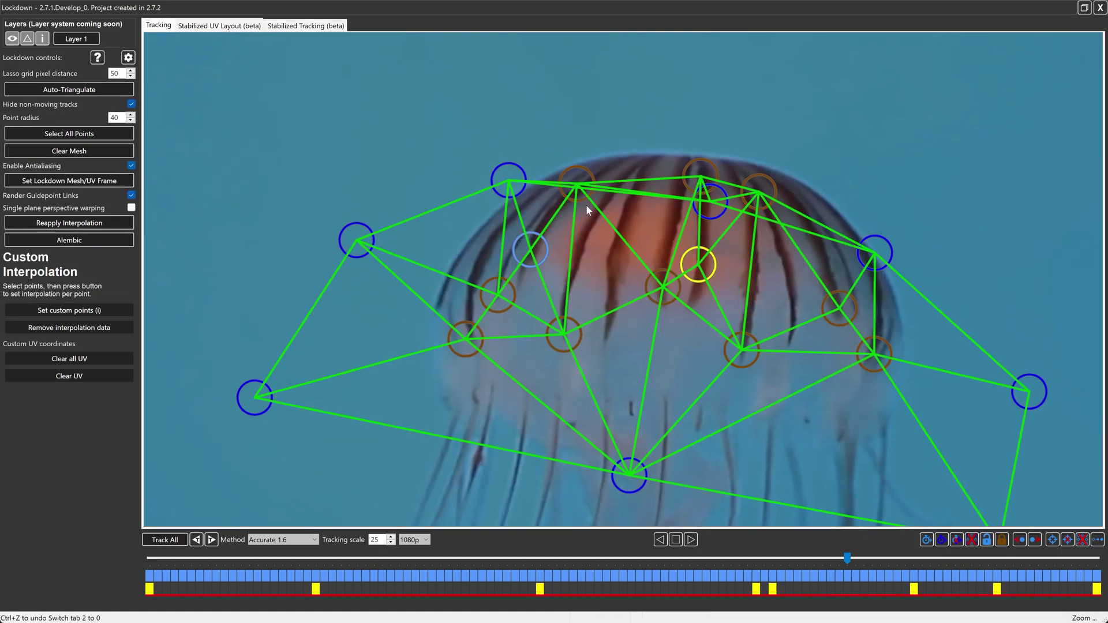
{"action": "left_click", "coordinate": [583, 259]}
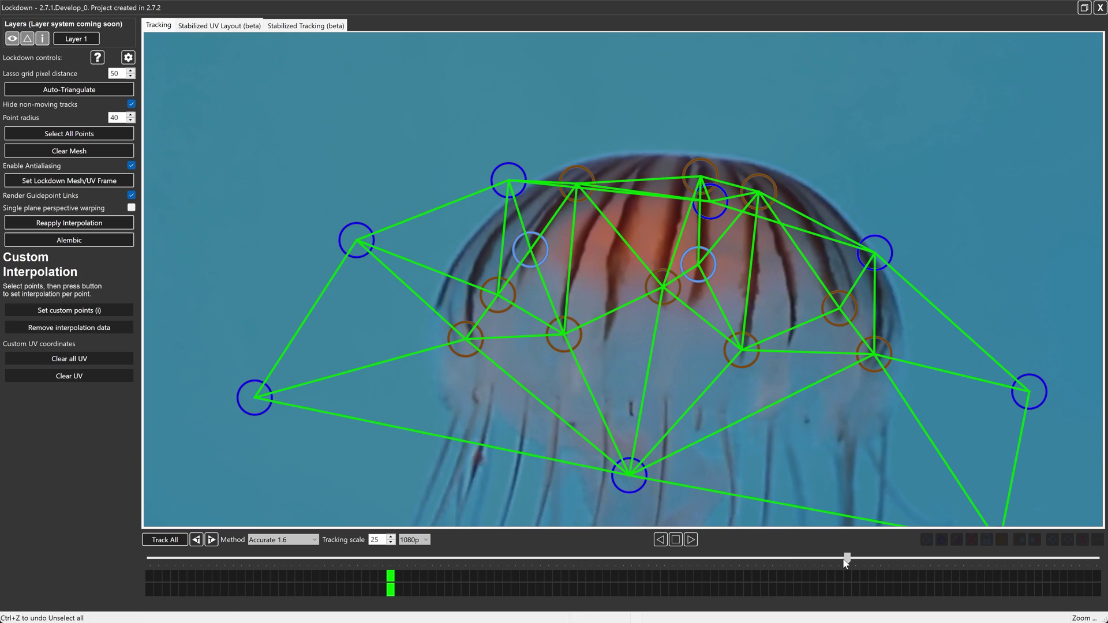
{"action": "left_click_drag", "start_coordinate": [847, 558], "coordinate": [266, 558]}
{"action": "left_click", "coordinate": [160, 555]}
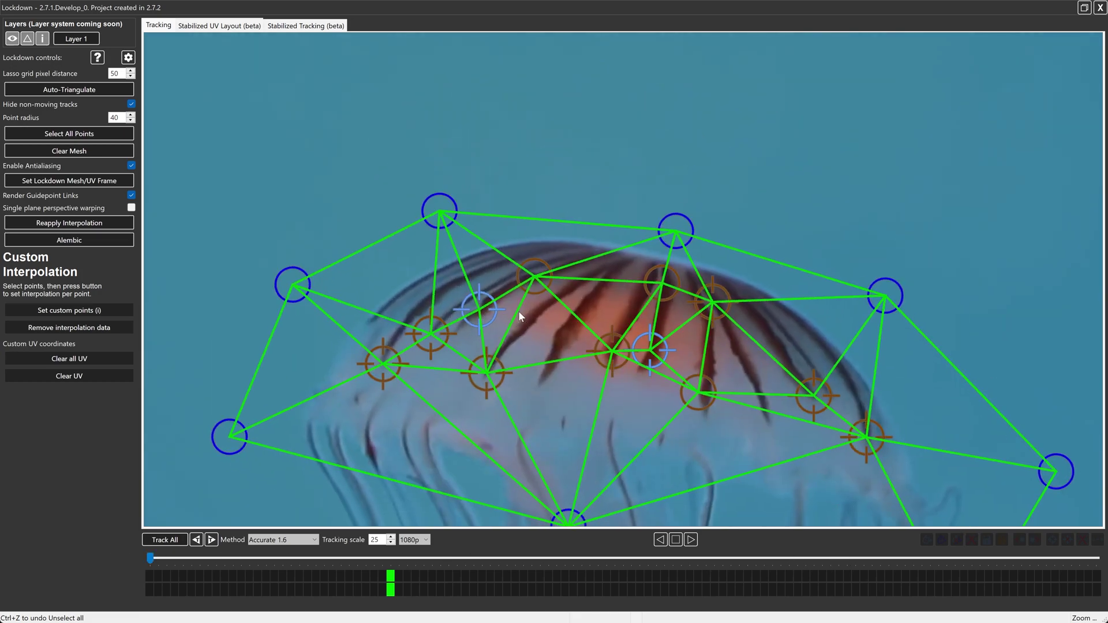
{"action": "left_click_drag", "start_coordinate": [518, 310], "coordinate": [571, 242]}
{"action": "scroll", "coordinate": [476, 240], "scroll_direction": "down", "scroll_amount": 4}
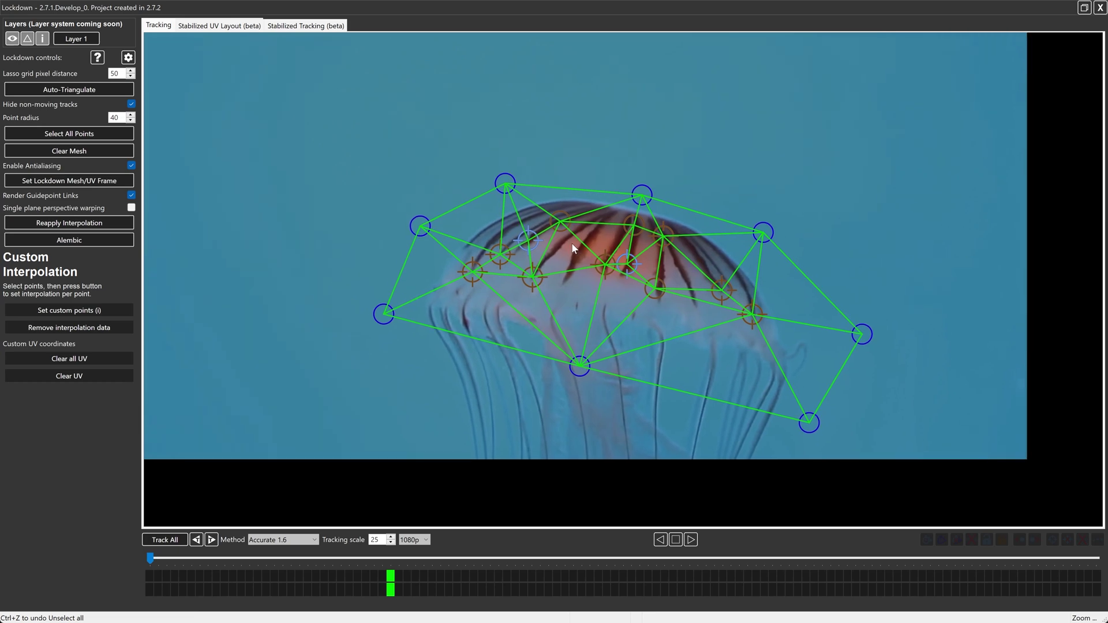